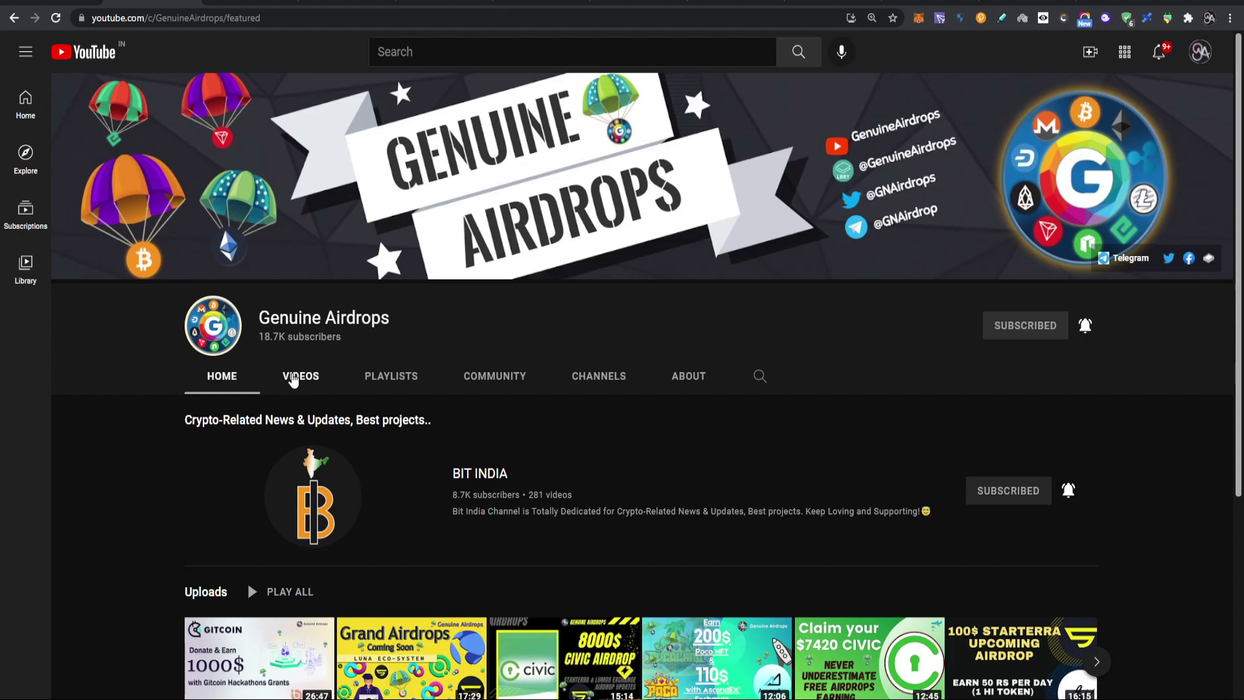
- Show the Genuine Airdrops channel's video list, and switch to the Zapper page
left_click(292, 379)
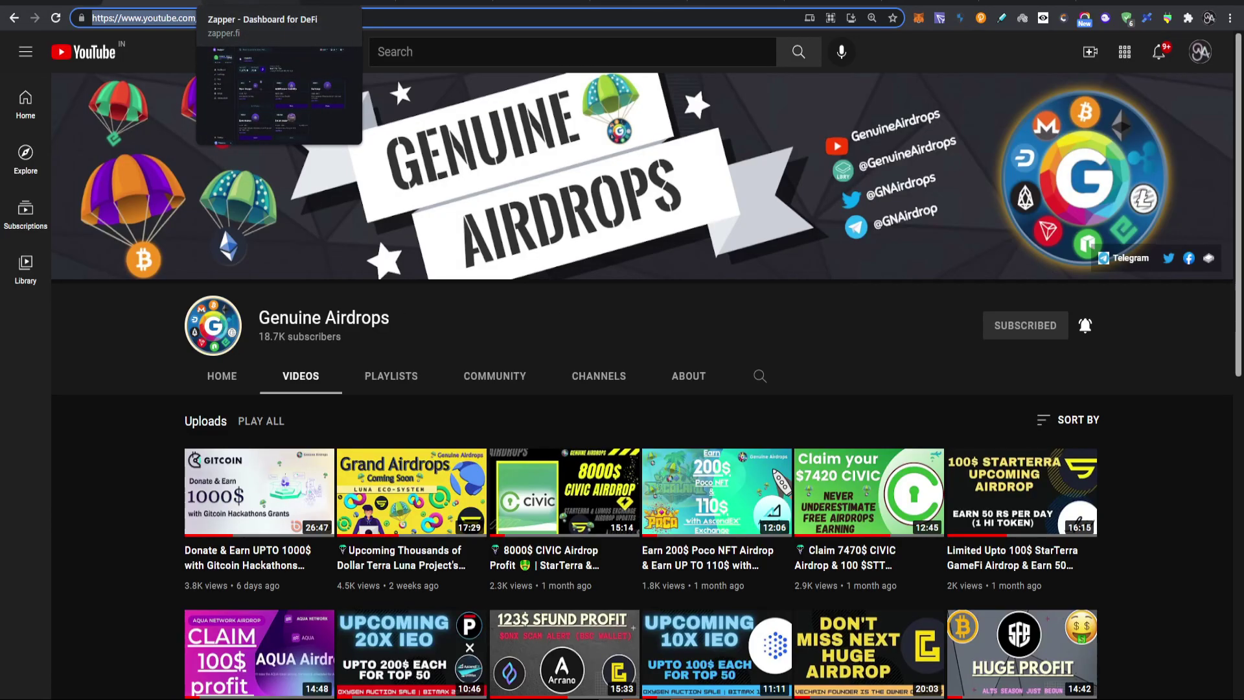
left_click(246, 5)
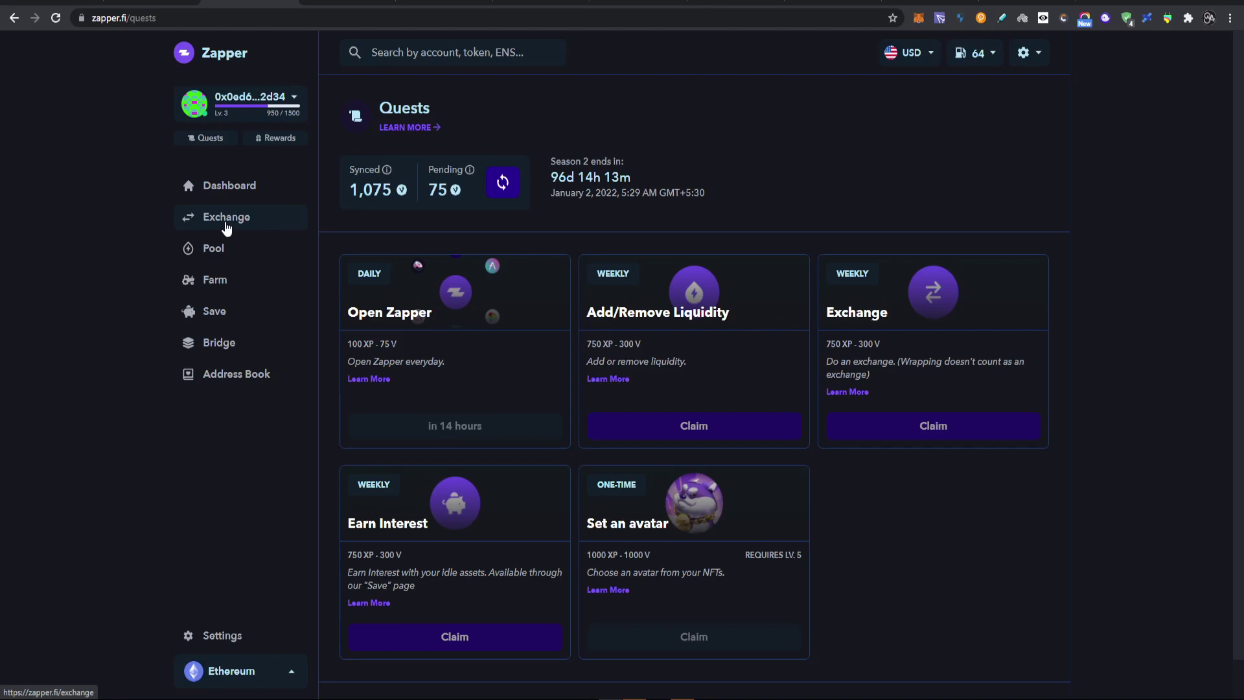
- Review the Season 2 end date, the selectable networks, and the rewards of the Open Zapper and Add/Remove Liquidity quests
left_click(279, 673)
left_click_drag(550, 162, 594, 162)
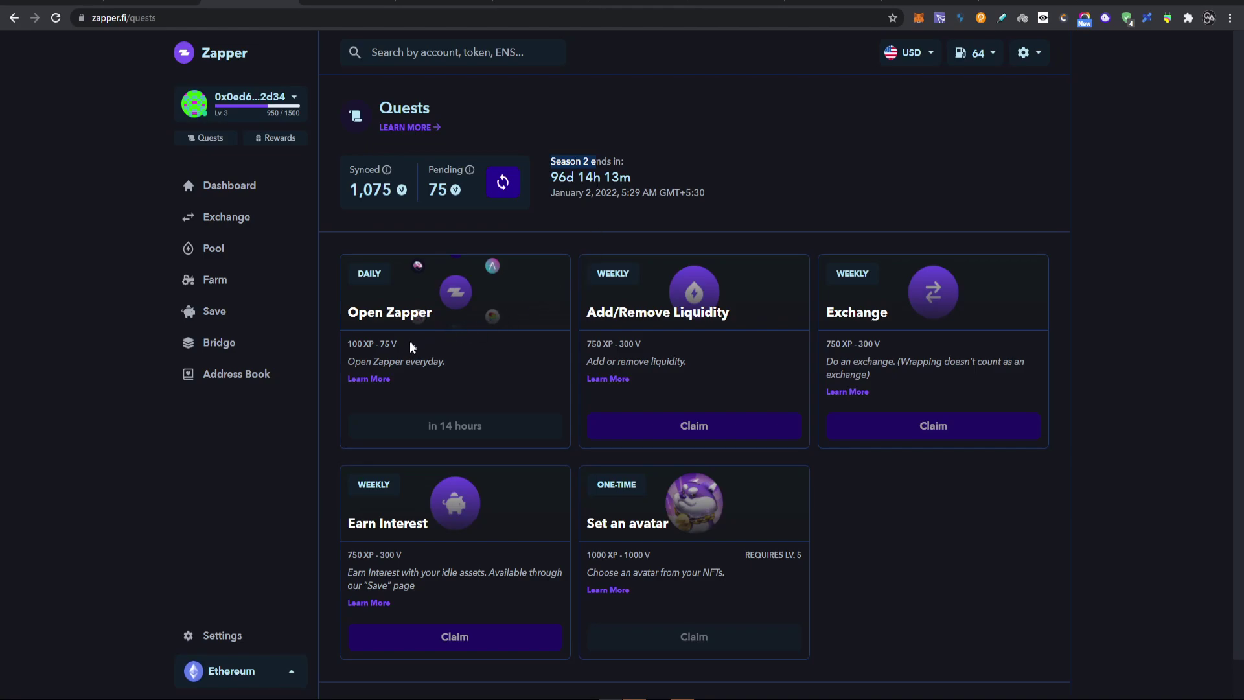
left_click_drag(347, 344, 396, 344)
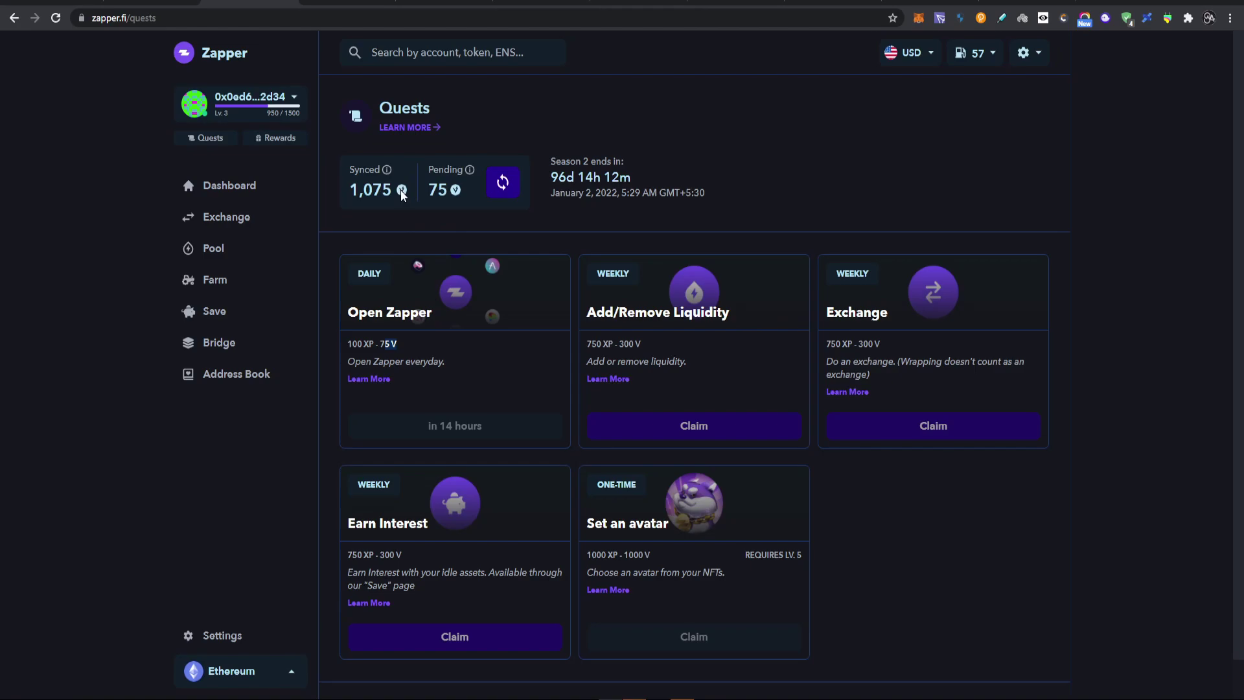
left_click_drag(376, 343, 354, 343)
left_click_drag(379, 344, 395, 344)
left_click(276, 676)
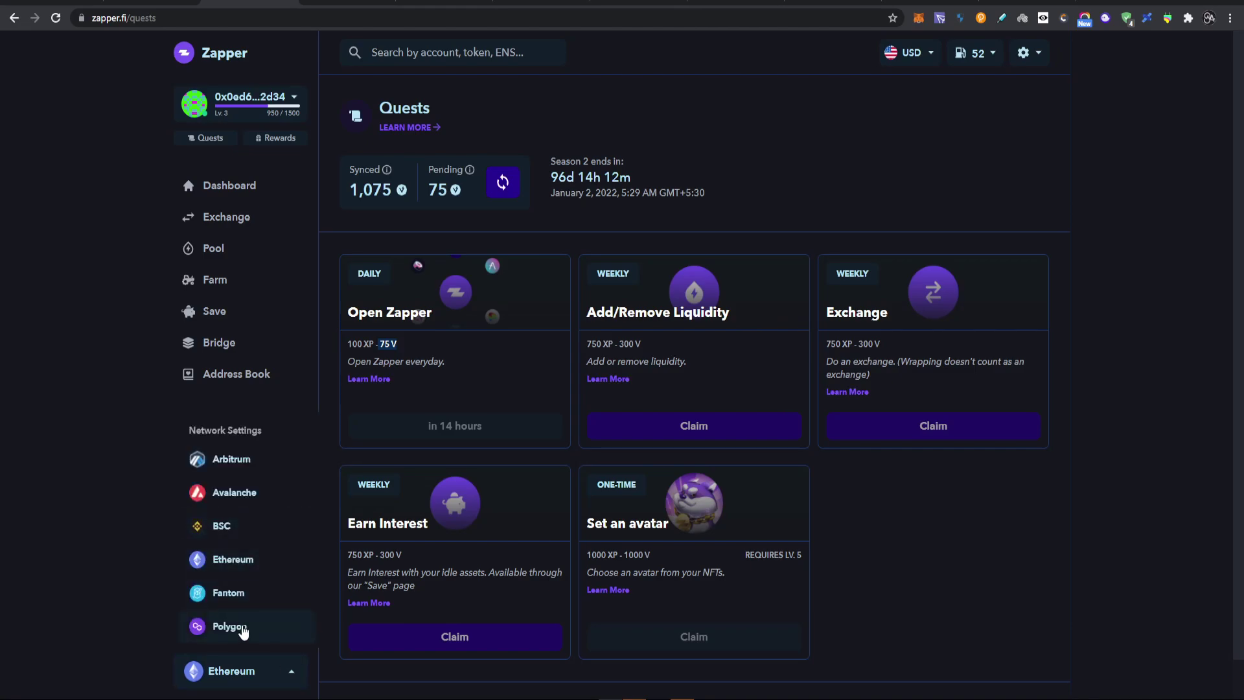
left_click(910, 531)
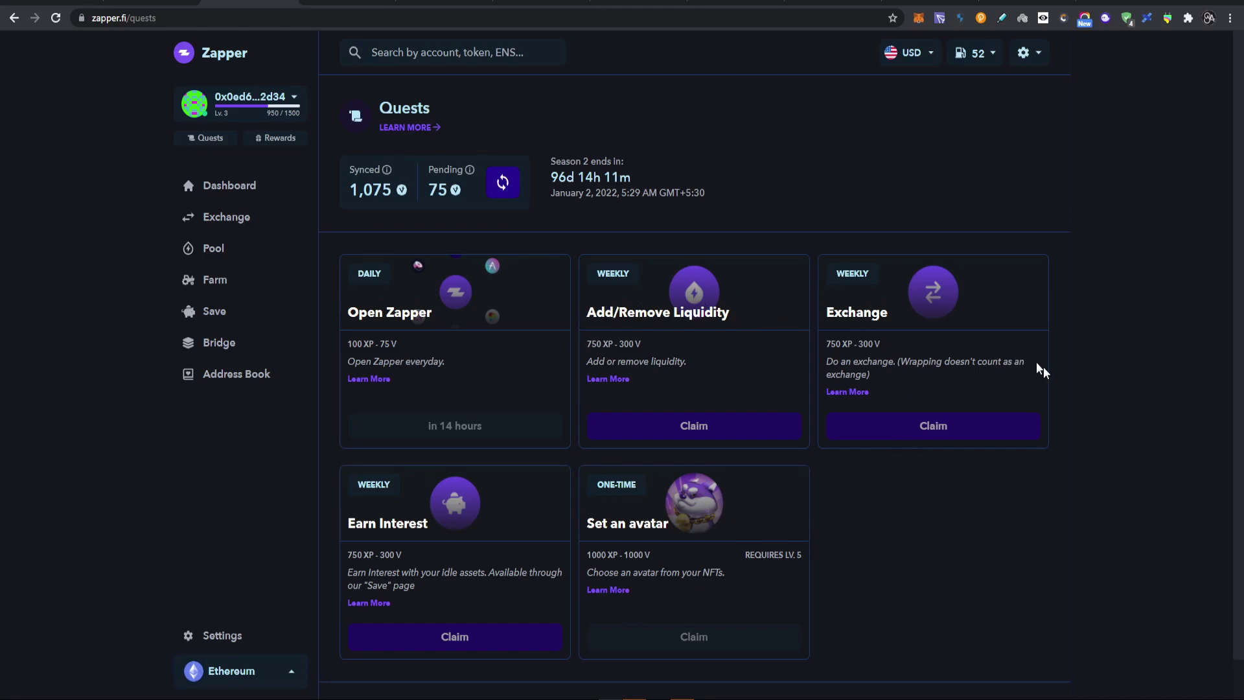
double_click(626, 344)
- Request a sync of the pending quest points, check the suggested gas fee in the wallet, and reject the transaction
left_click(355, 170)
left_click(502, 191)
left_click(1177, 371)
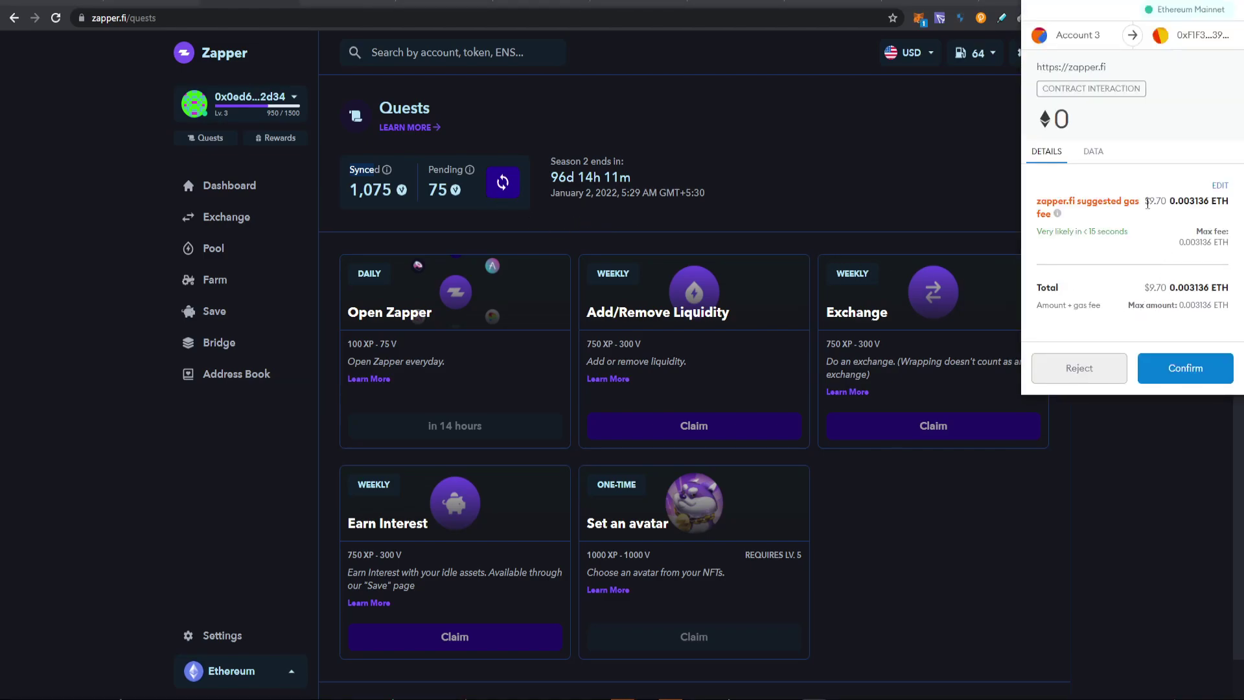
double_click(1146, 203)
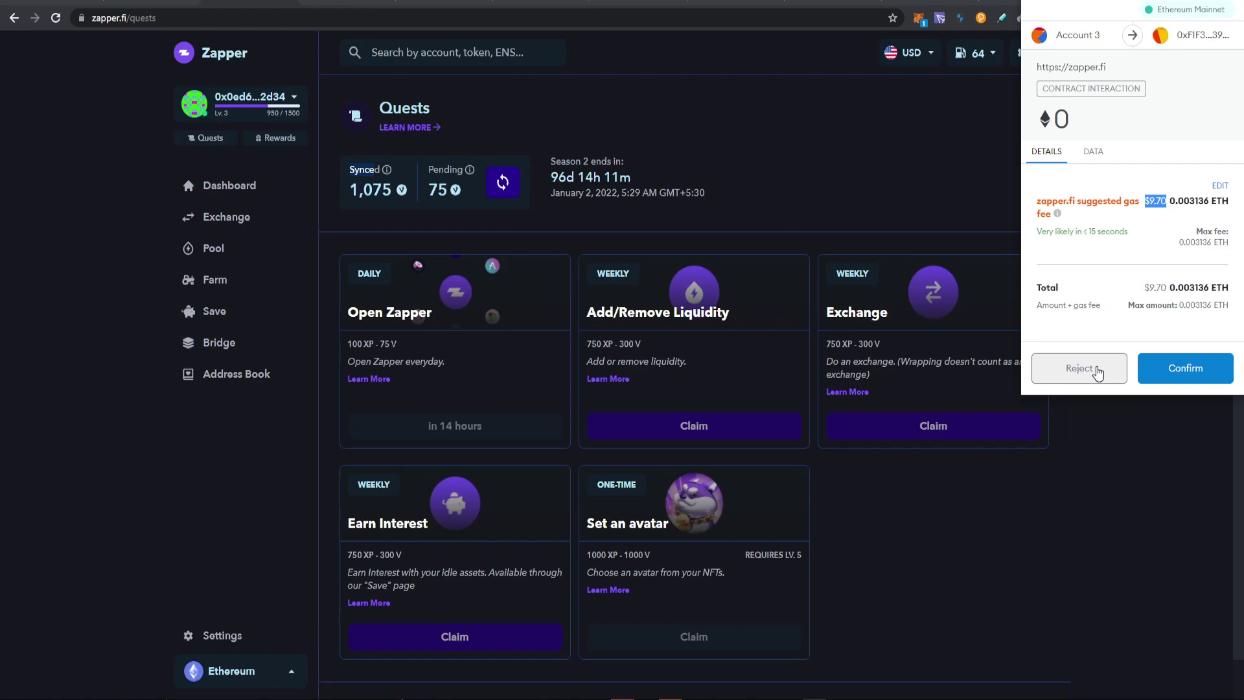
left_click(1079, 368)
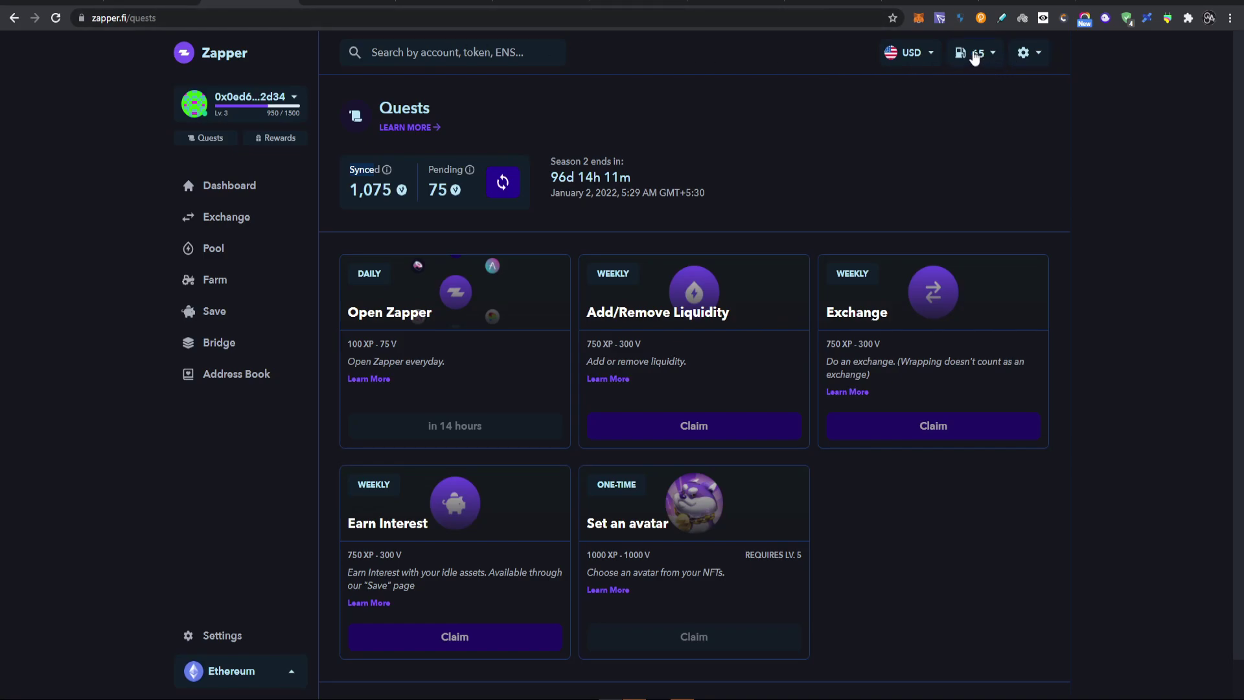
- Open TxStreet.com through a web search for "txstreet" and examine the gas prices of the queued Ethereum blocks
left_click(1090, 2)
type("txstreet")
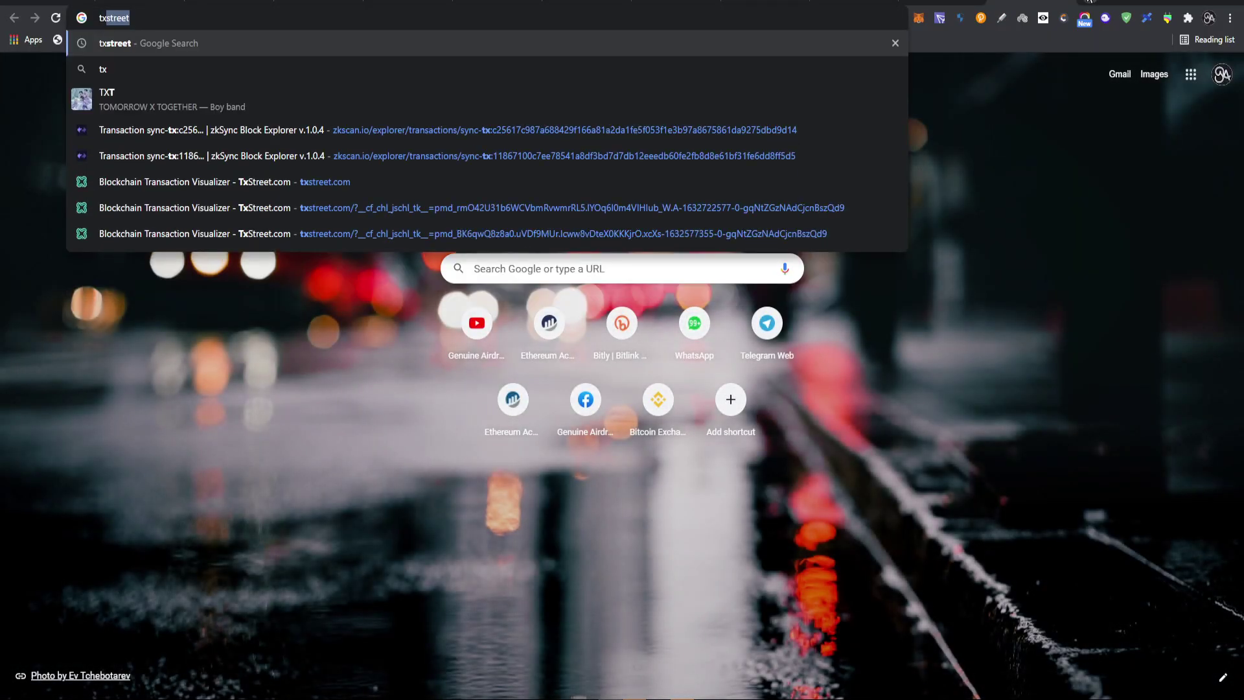
left_click(176, 44)
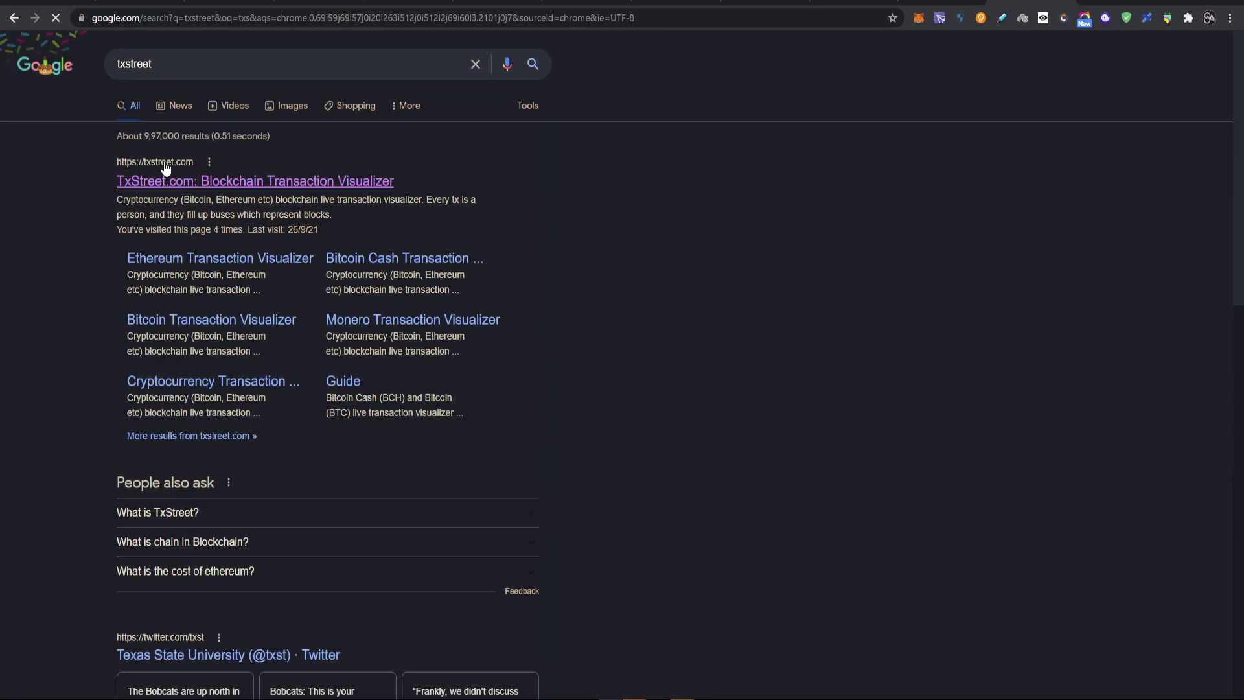
left_click(163, 176)
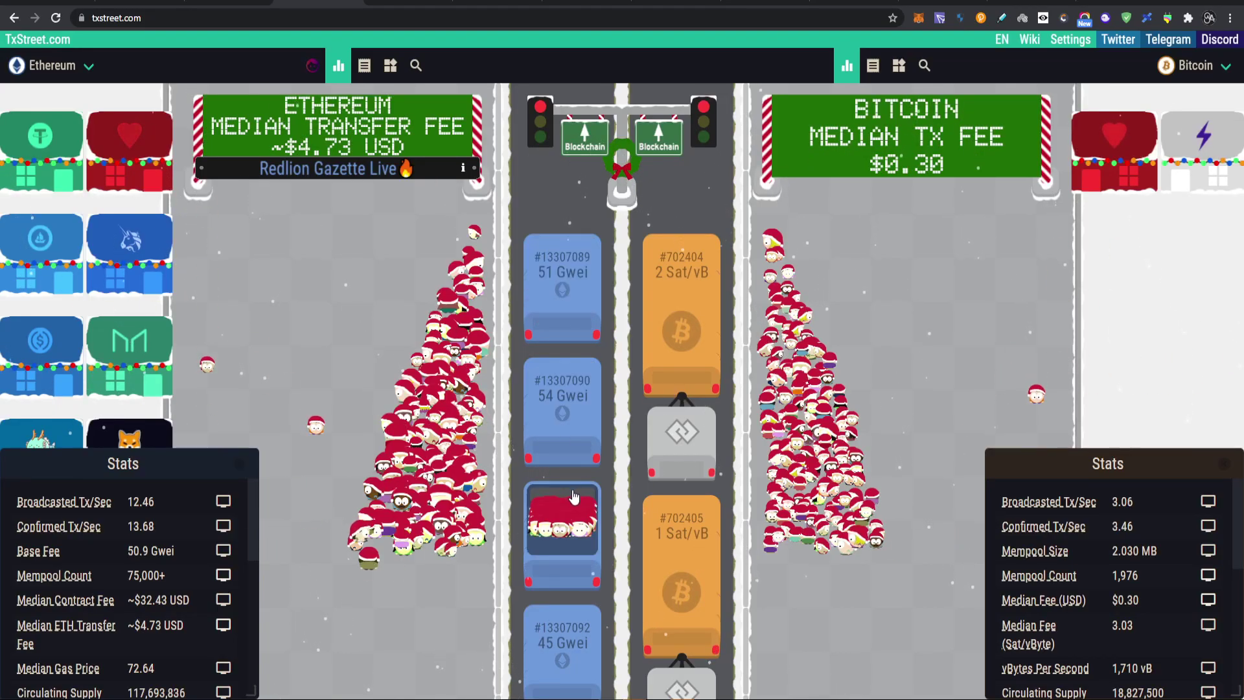
scroll(570, 498, "down", 10)
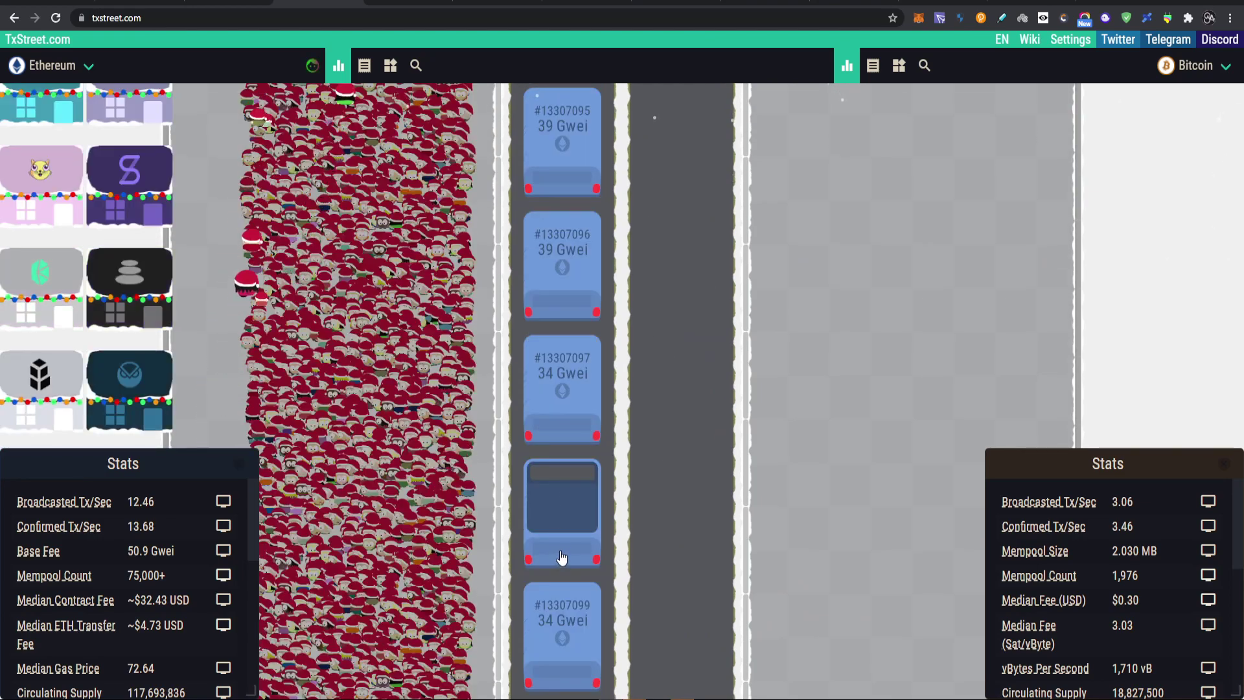
scroll(567, 503, "up", 3)
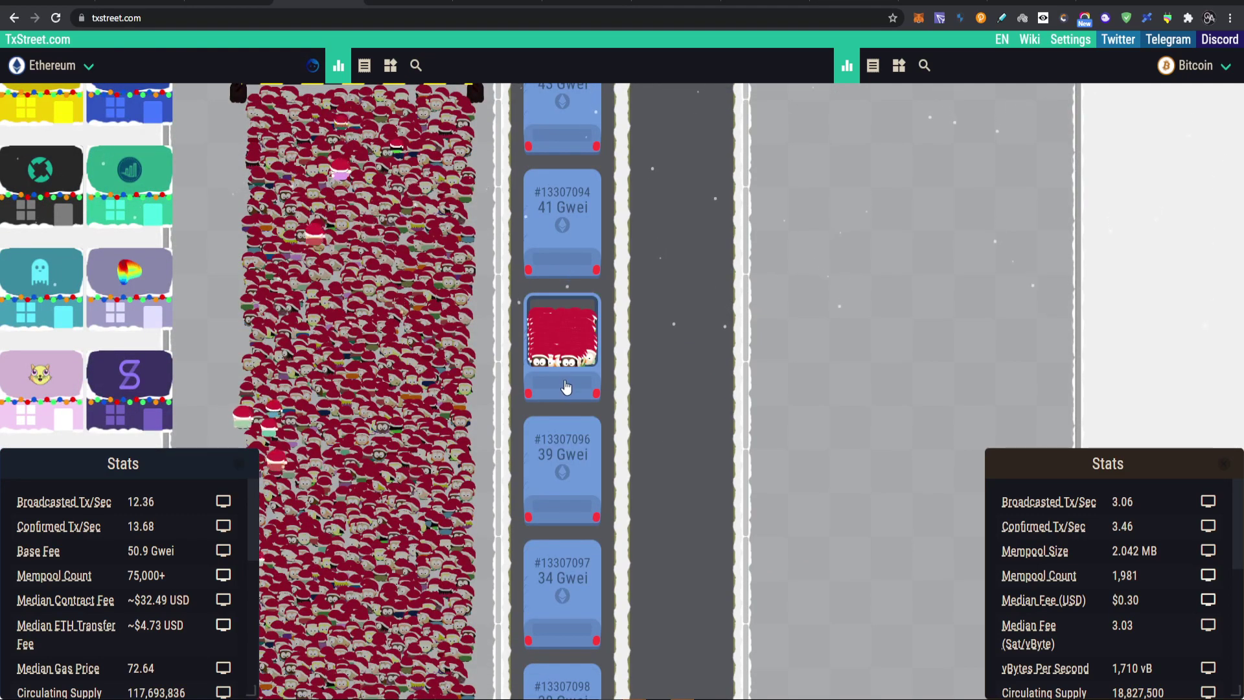
scroll(565, 383, "up", 3)
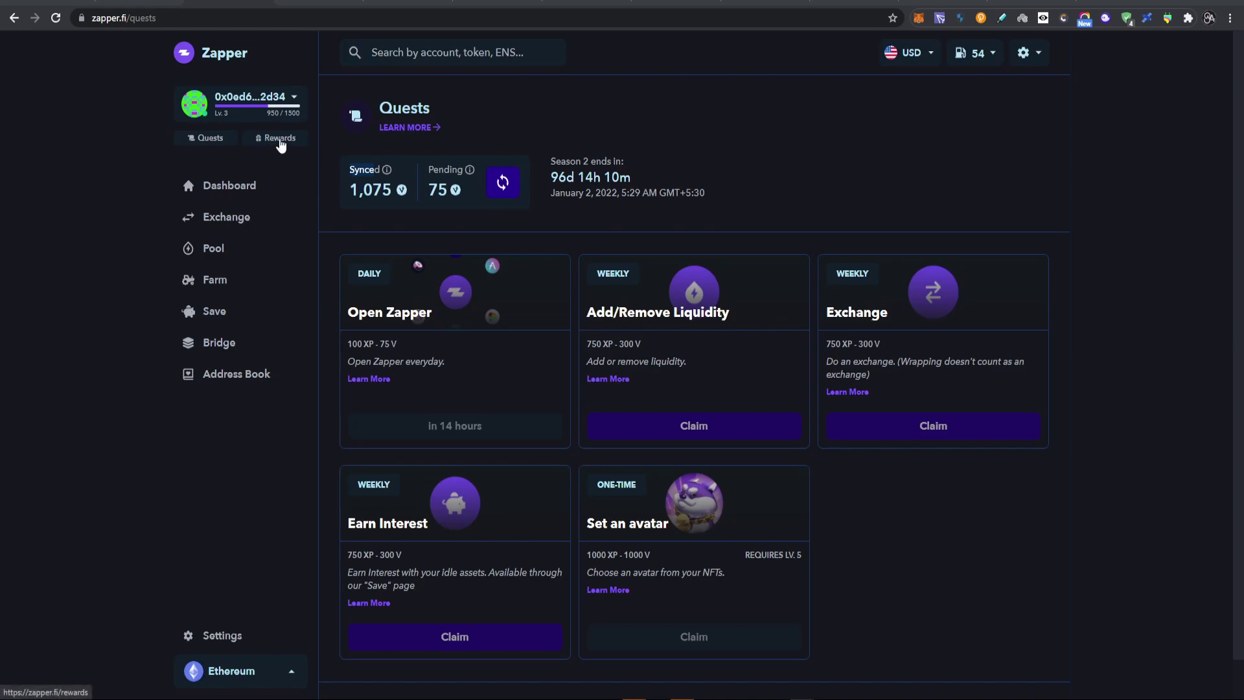
- Switch to the Photos app, read the enlarged email screenshot about Season 1 NFT sales, and return to Zapper's Quests page
key("alt+Tab")
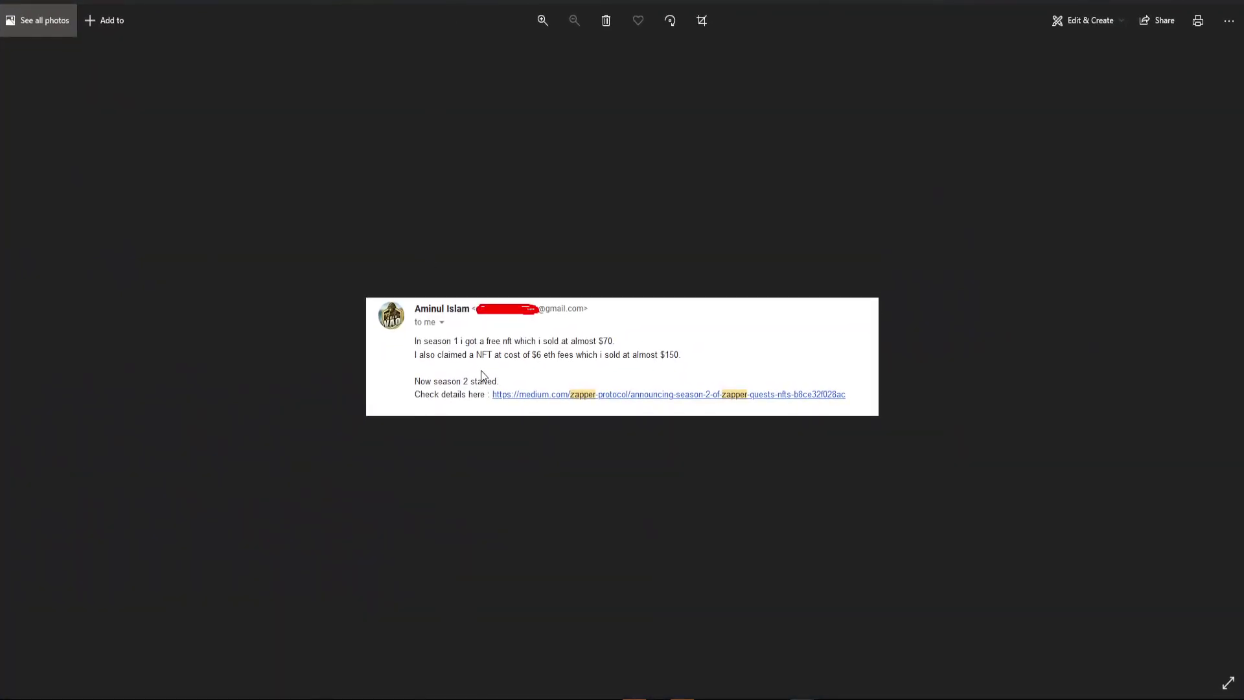
scroll(477, 375, "up", 3)
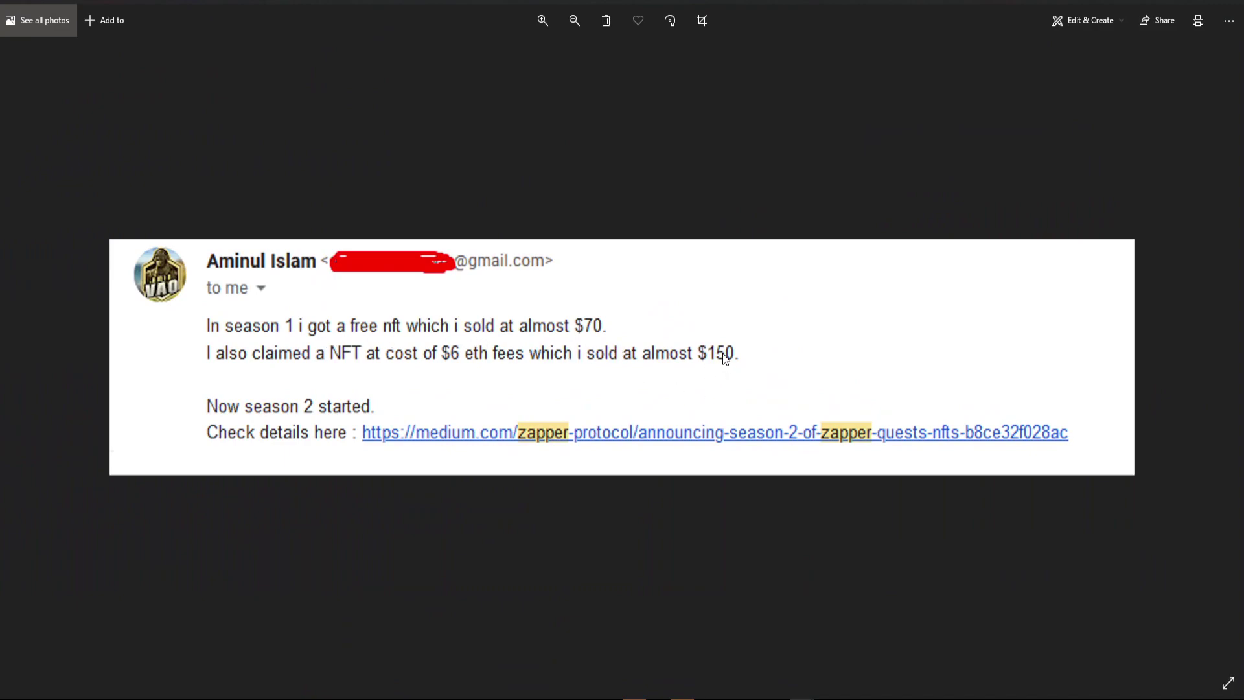
key("alt+Tab")
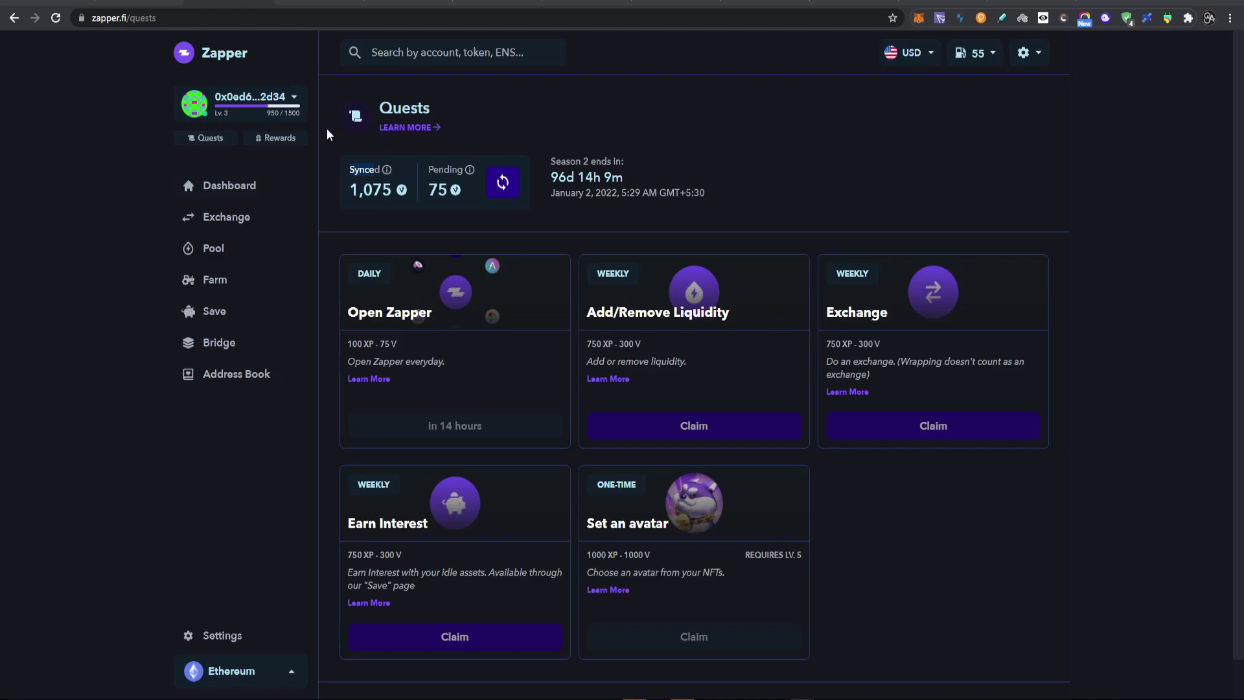
- Examine the Zapper - Season 1 Edition collection on OpenSea, including its trading statistics and the prices of its NFTs
key("ctrl+l")
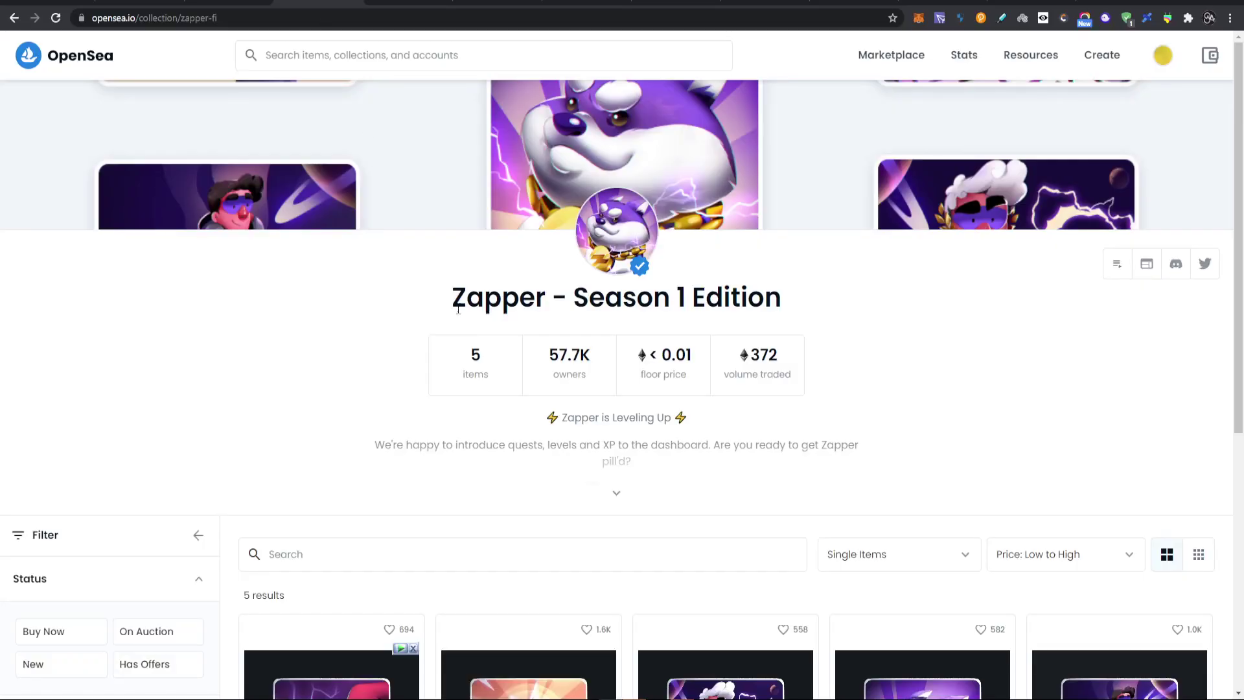
scroll(472, 337, "down", 4)
scroll(472, 336, "up", 4)
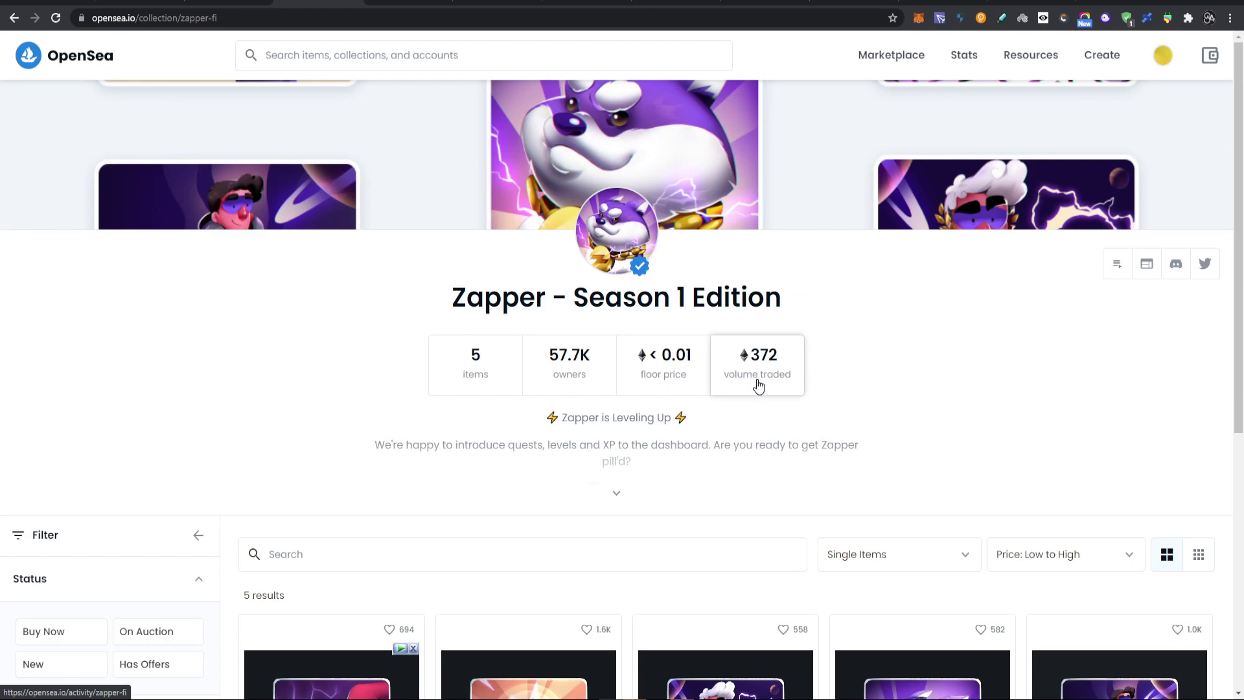
scroll(755, 383, "down", 5)
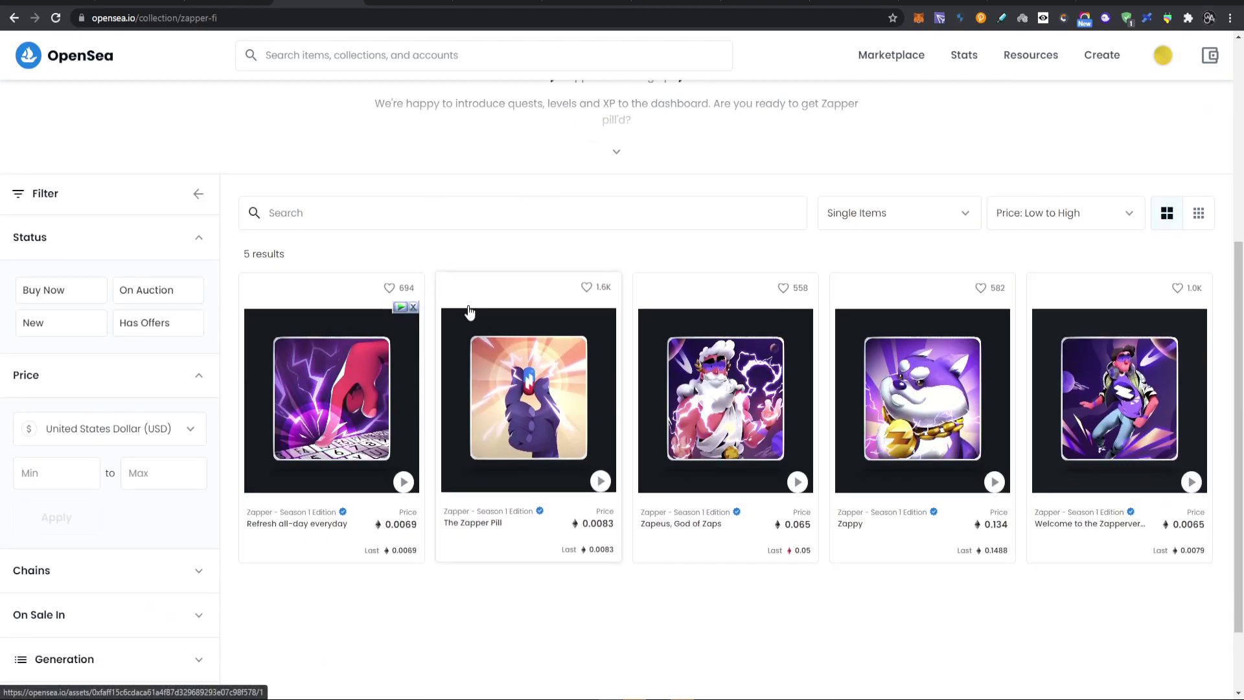
scroll(611, 403, "up", 2)
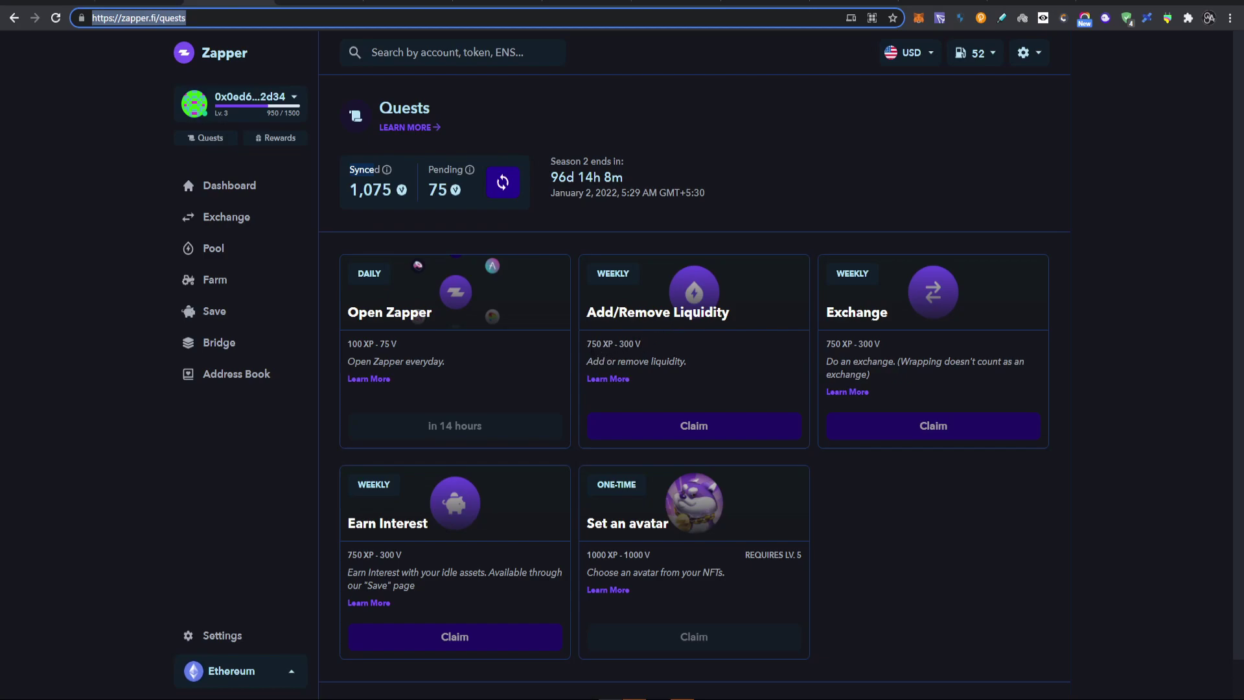
- Return to Zapper's Quests page and review the Add/Remove Liquidity reward and the synced points balance
double_click(626, 344)
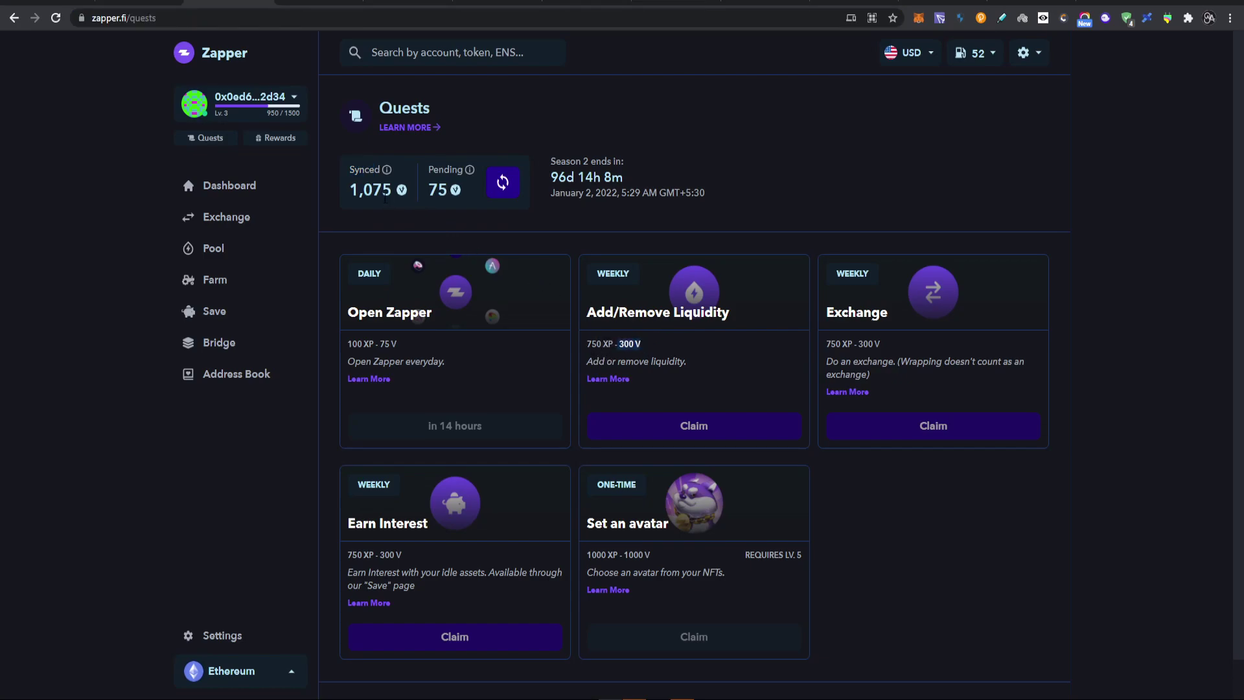
left_click_drag(378, 127, 519, 119)
left_click(519, 119)
left_click_drag(349, 193, 382, 192)
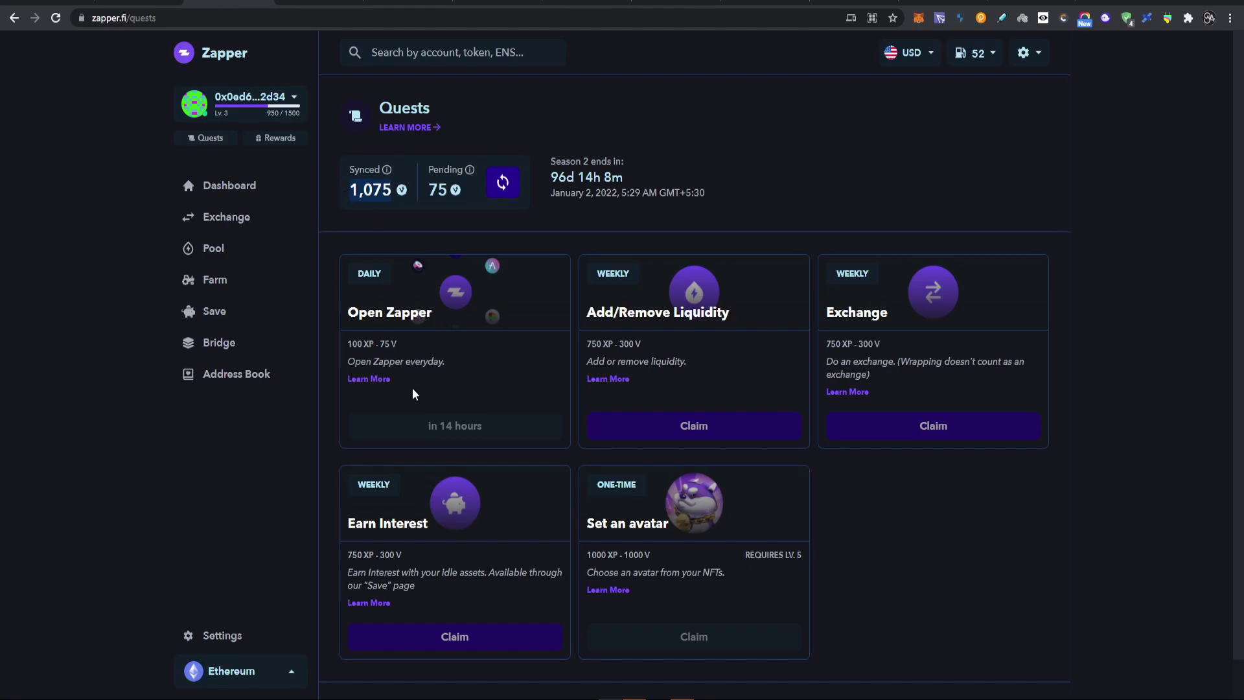
- Open Zapper's Rewards page and filter the NFTs by Season 1 to check their required levels and supply
left_click(273, 139)
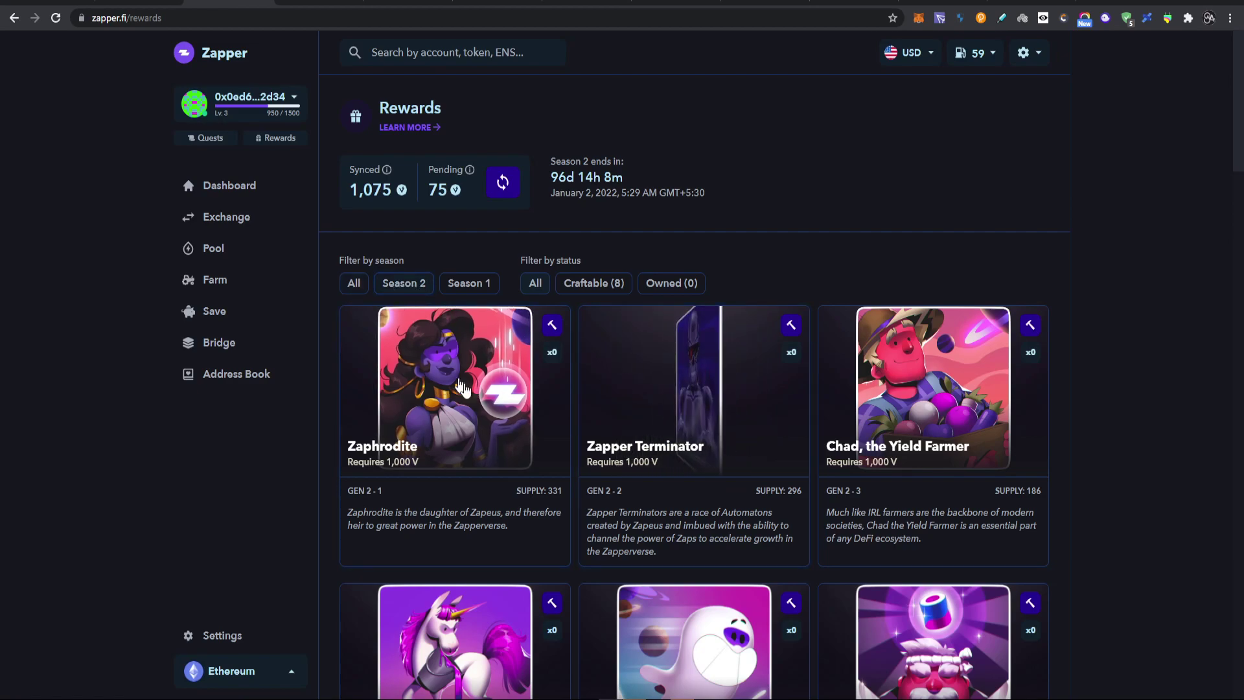
left_click(465, 286)
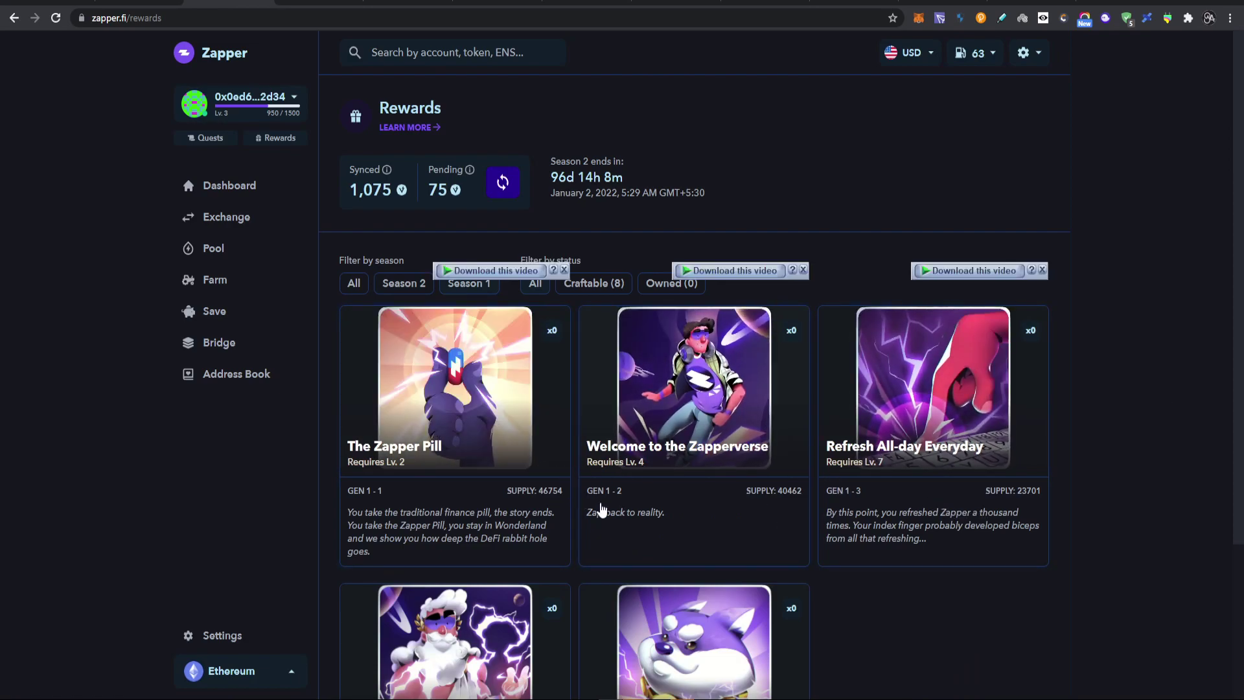
scroll(454, 430, "down", 1)
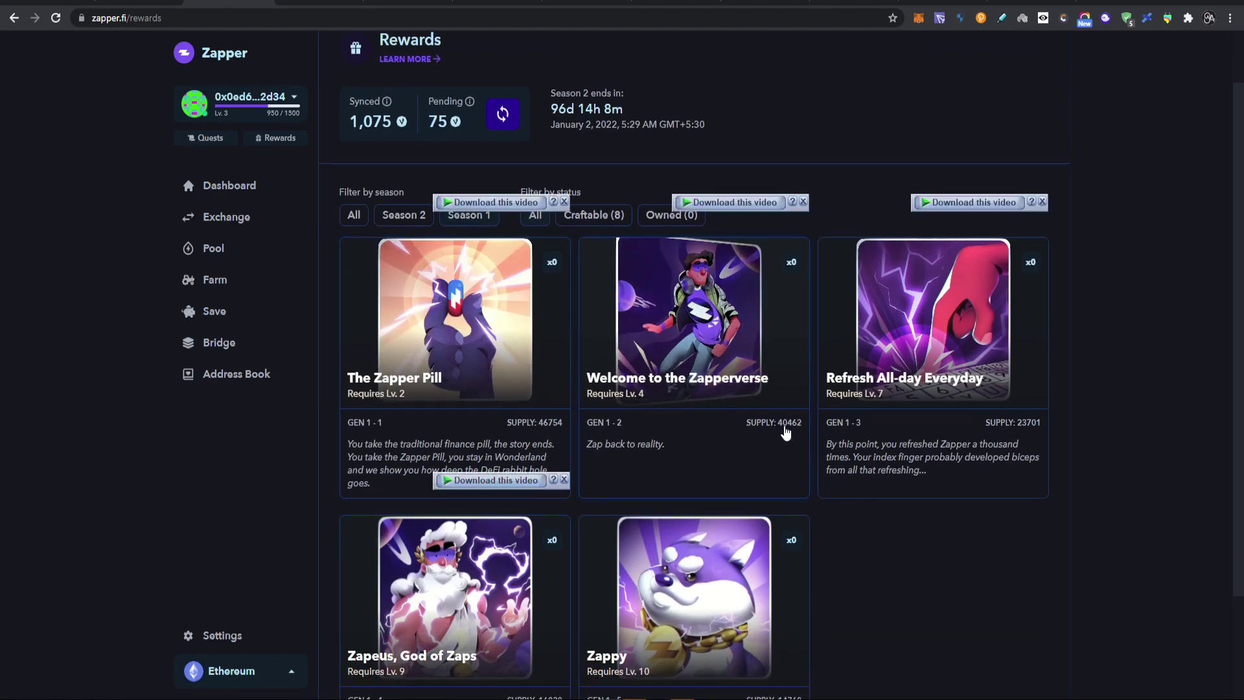
- Filter the rewards by Season 2 and examine the point requirements and supply of the common and silver NFTs
left_click(396, 219)
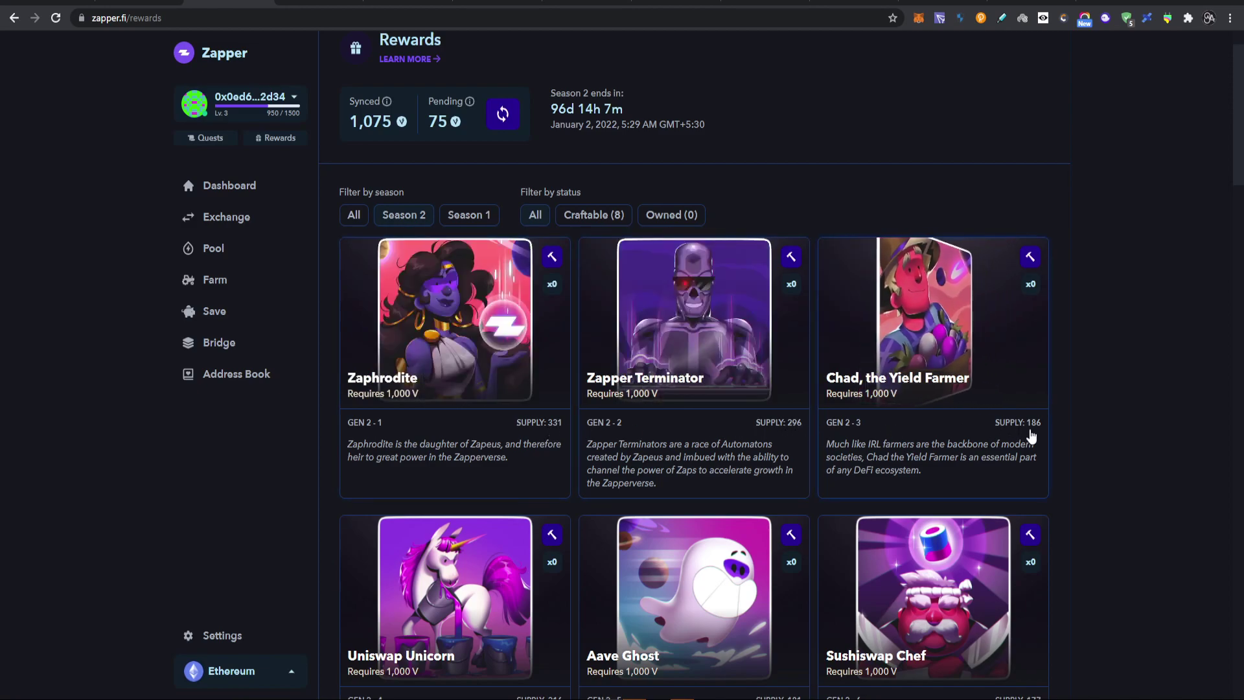
scroll(1028, 447, "down", 5)
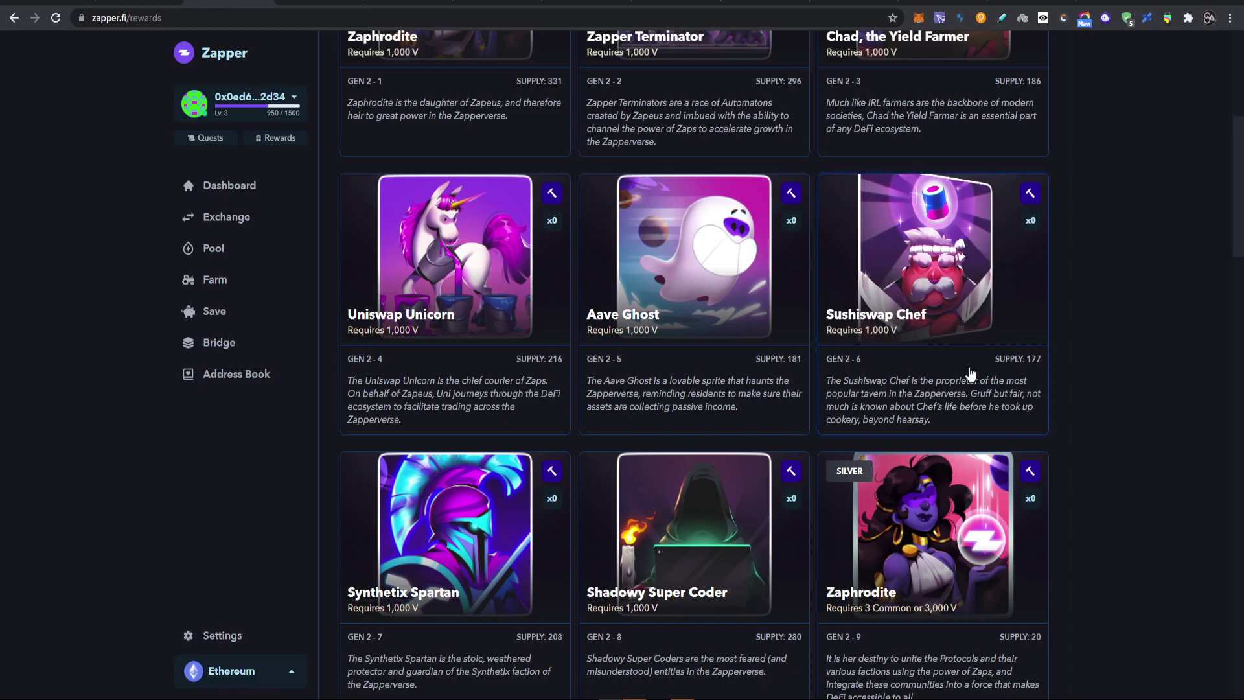
scroll(905, 388, "up", 5)
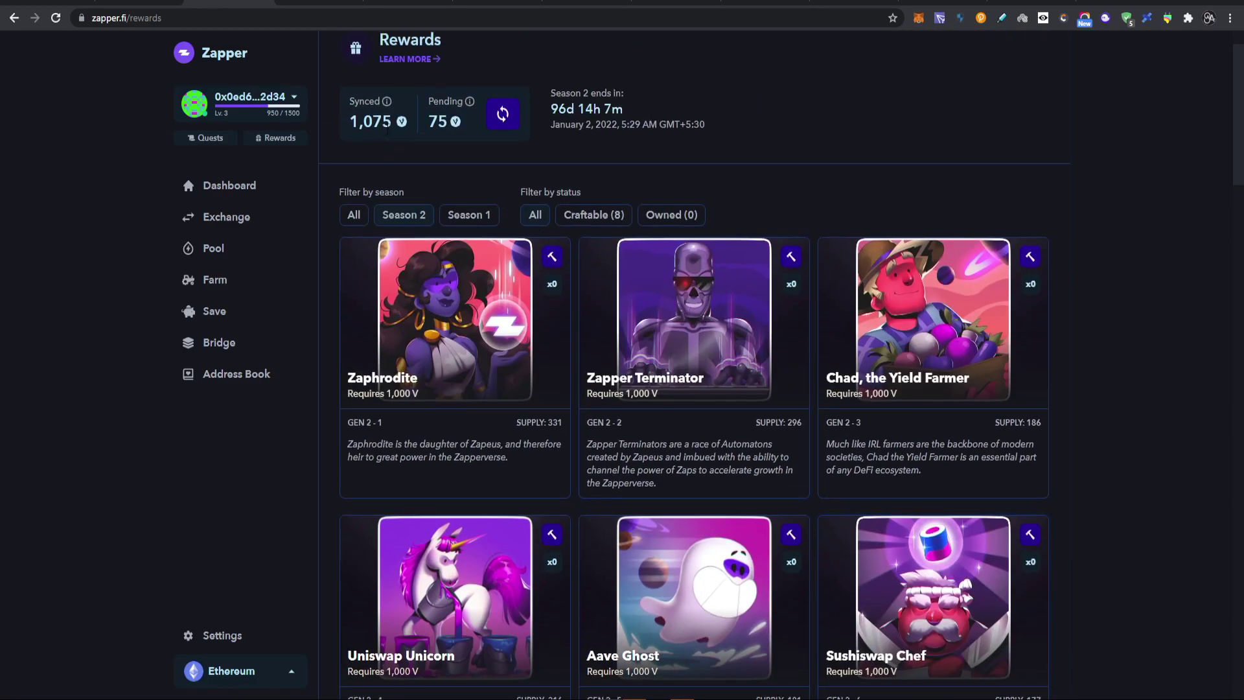
scroll(421, 188, "down", 6)
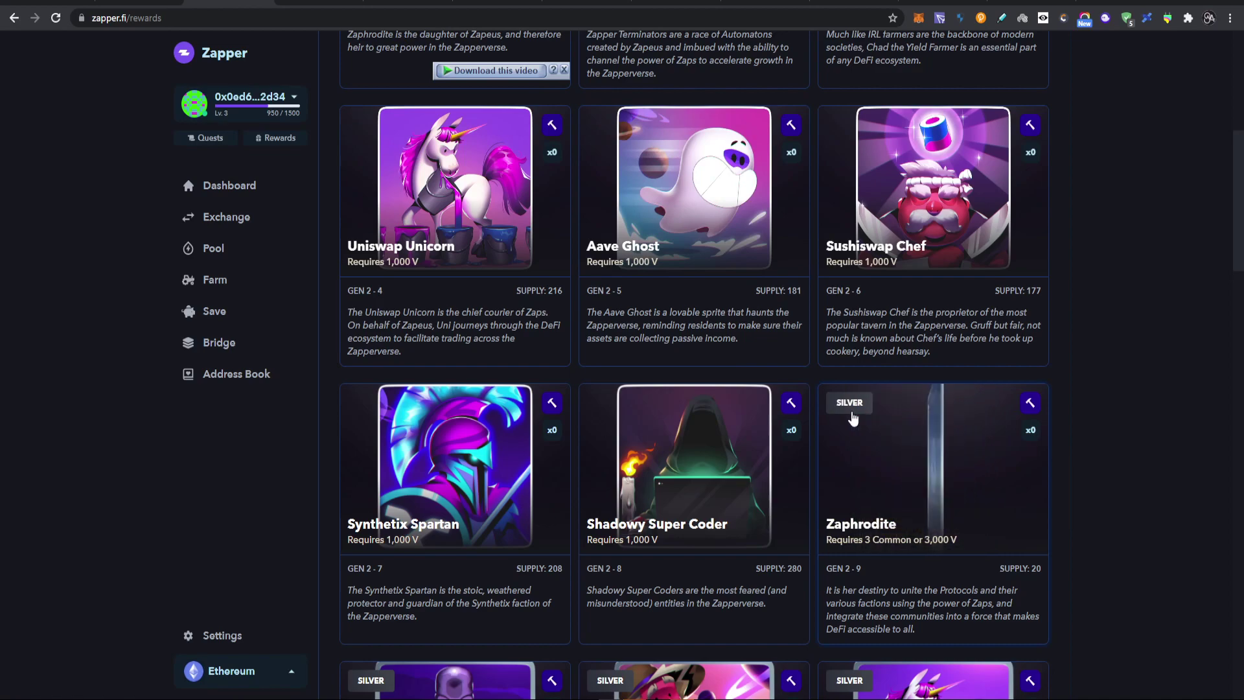
scroll(855, 420, "down", 2)
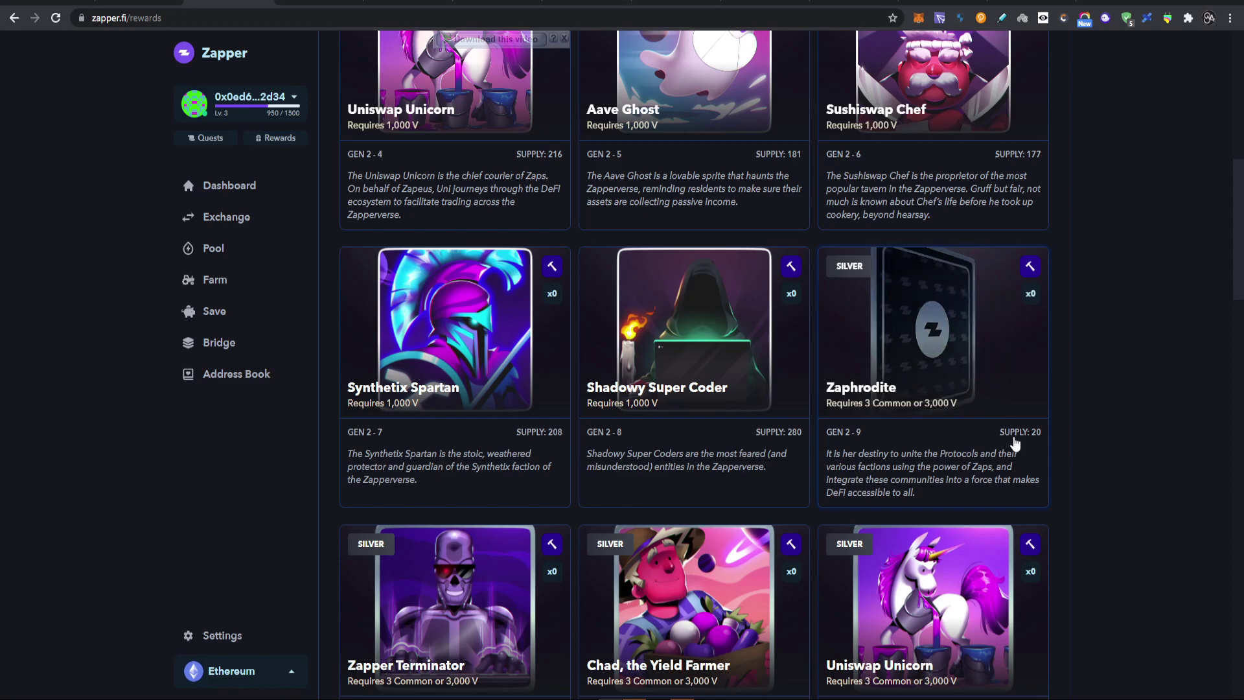
key("ctrl+l")
scroll(745, 414, "up", 7)
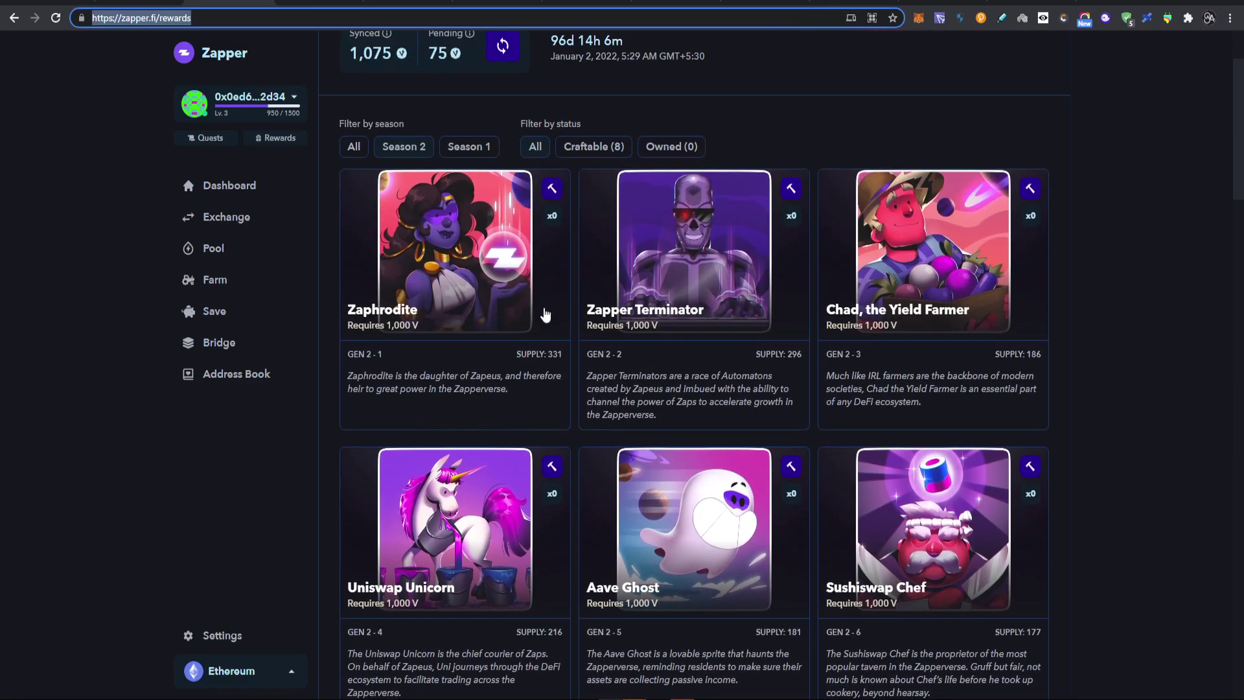
scroll(840, 422, "down", 9)
scroll(840, 421, "down", 4)
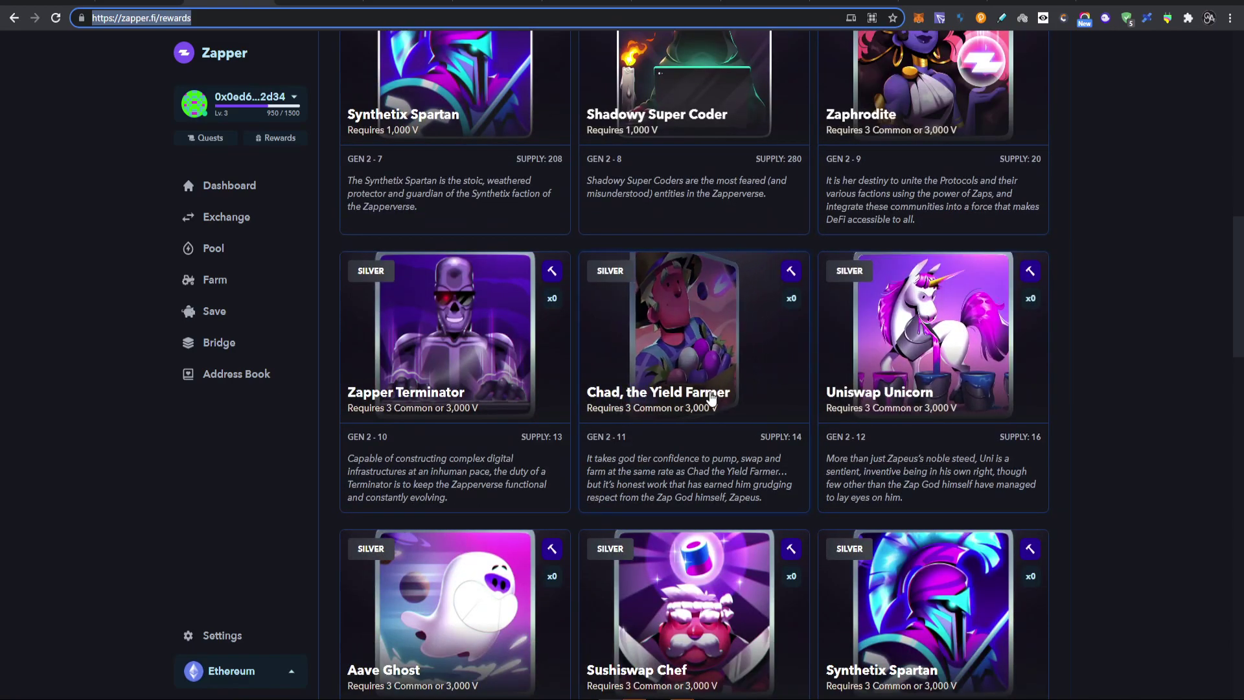
scroll(374, 328, "down", 4)
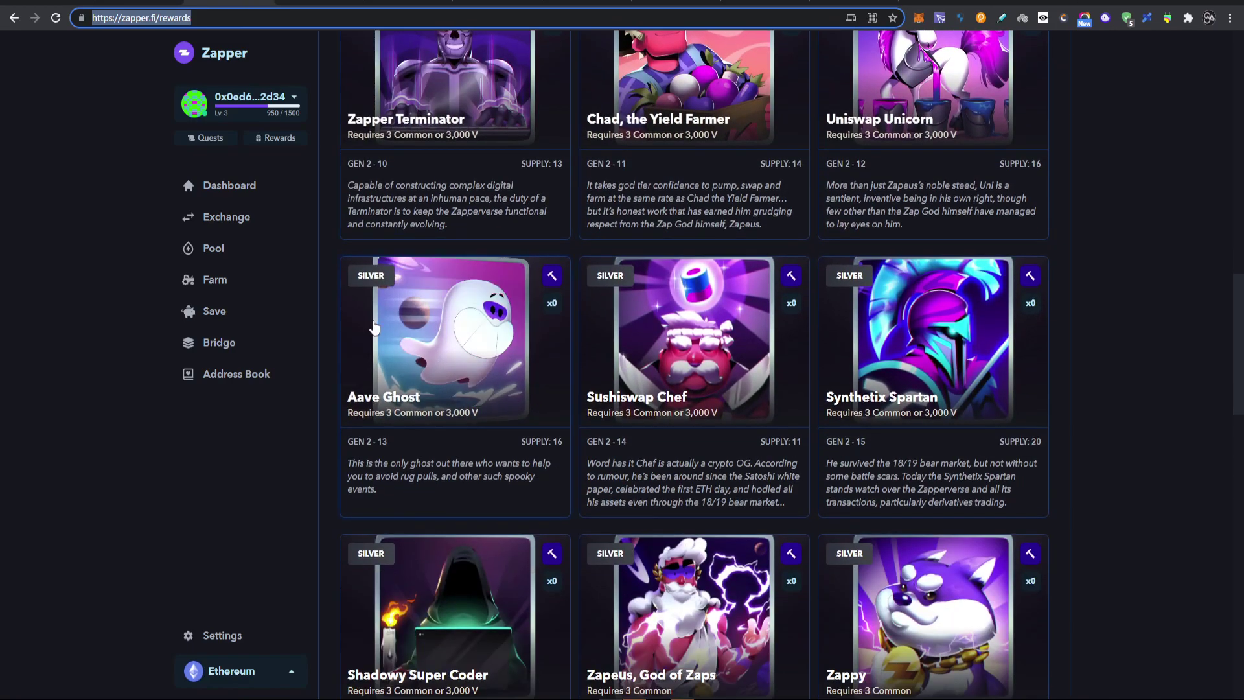
- Compare the point and card requirements of the Season 2 silver NFTs with those of the gold NFTs
scroll(375, 329, "down", 4)
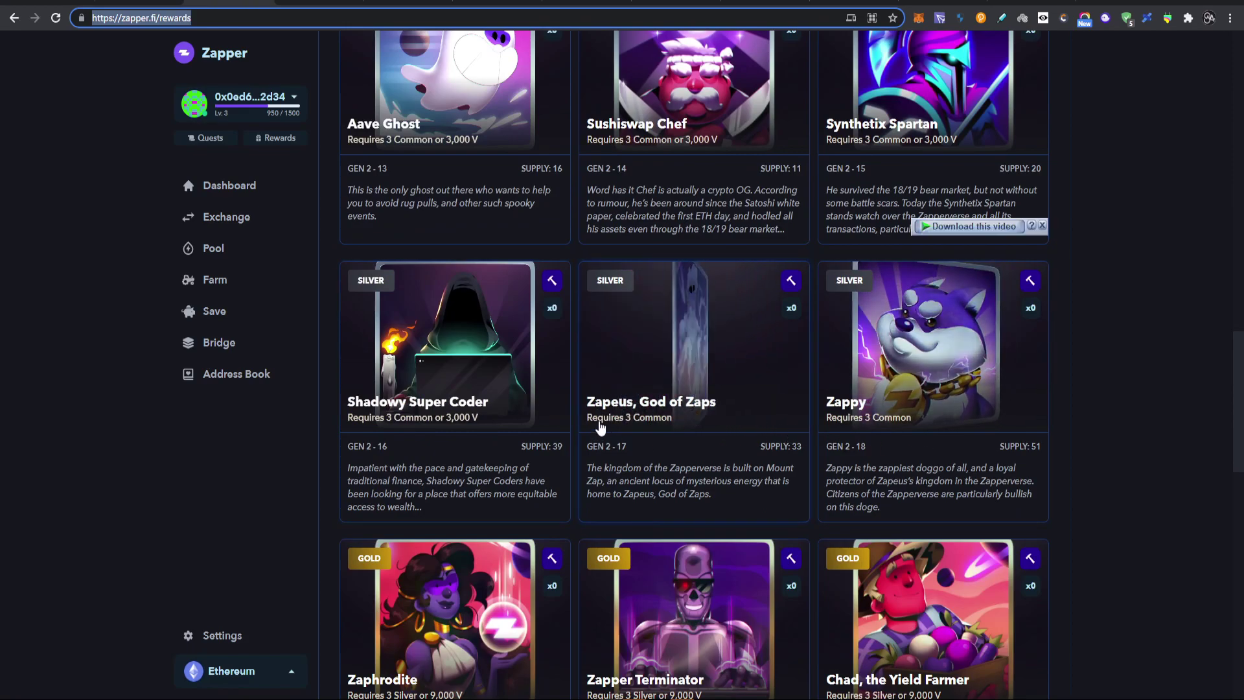
scroll(981, 434, "down", 3)
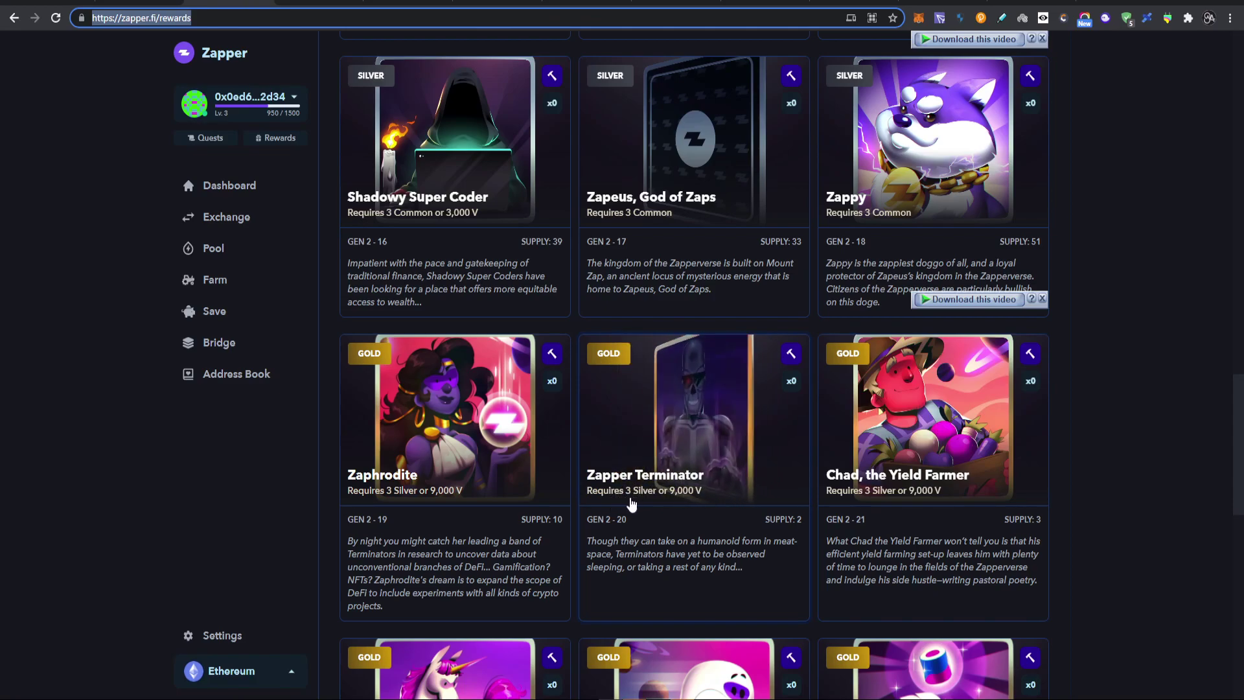
scroll(632, 504, "up", 5)
scroll(745, 218, "down", 4)
scroll(745, 219, "down", 2)
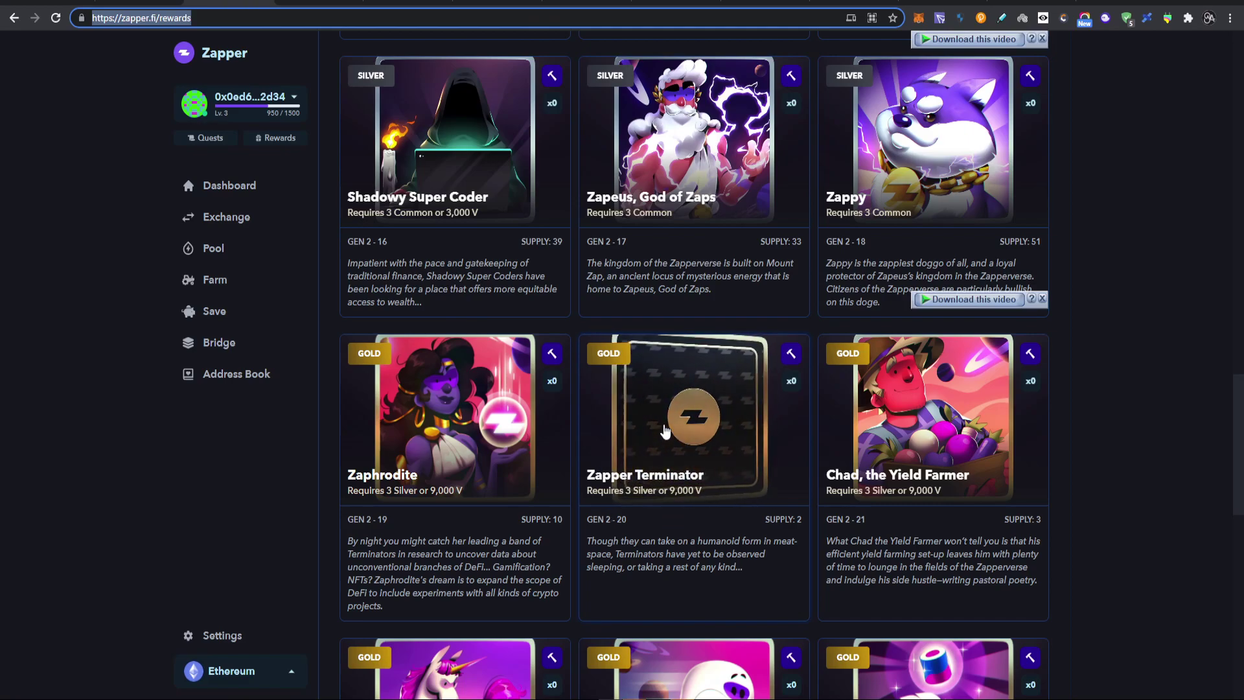
scroll(674, 426, "down", 1)
- Examine the requirements and supply of the remaining Season 2 gold NFTs and the Zapeus and Zappy trophies
scroll(674, 426, "down", 14)
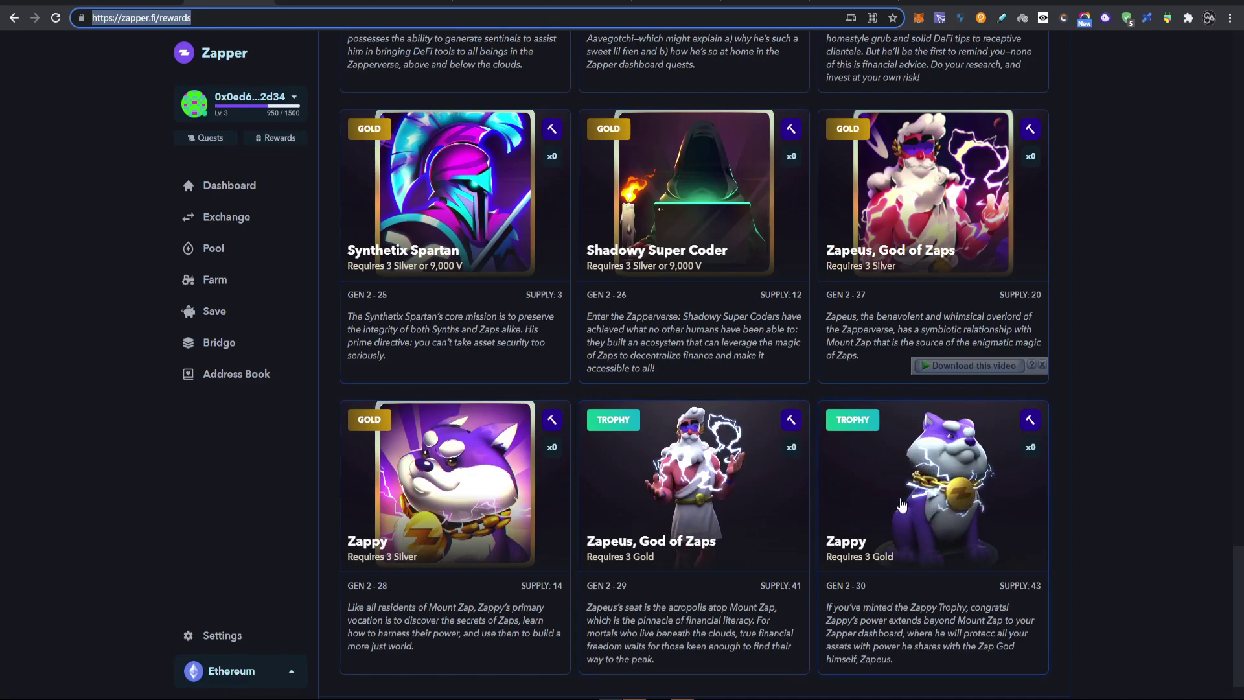
scroll(739, 526, "up", 6)
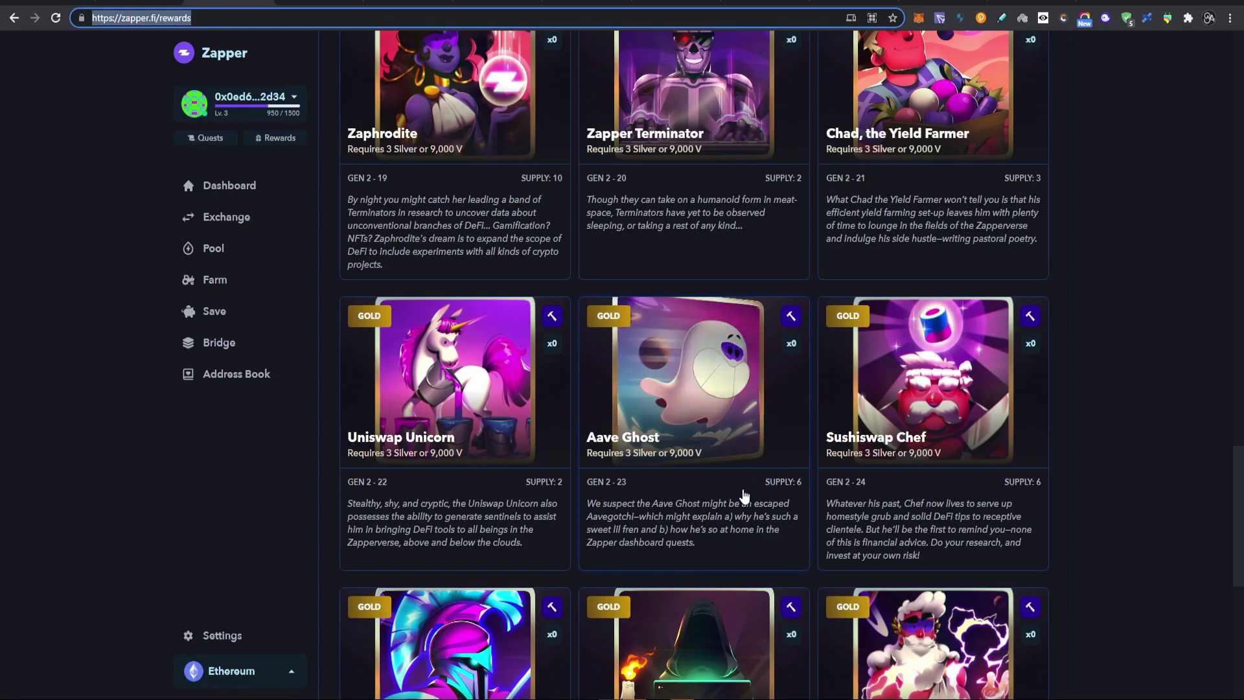
scroll(745, 551, "down", 6)
scroll(758, 580, "up", 1)
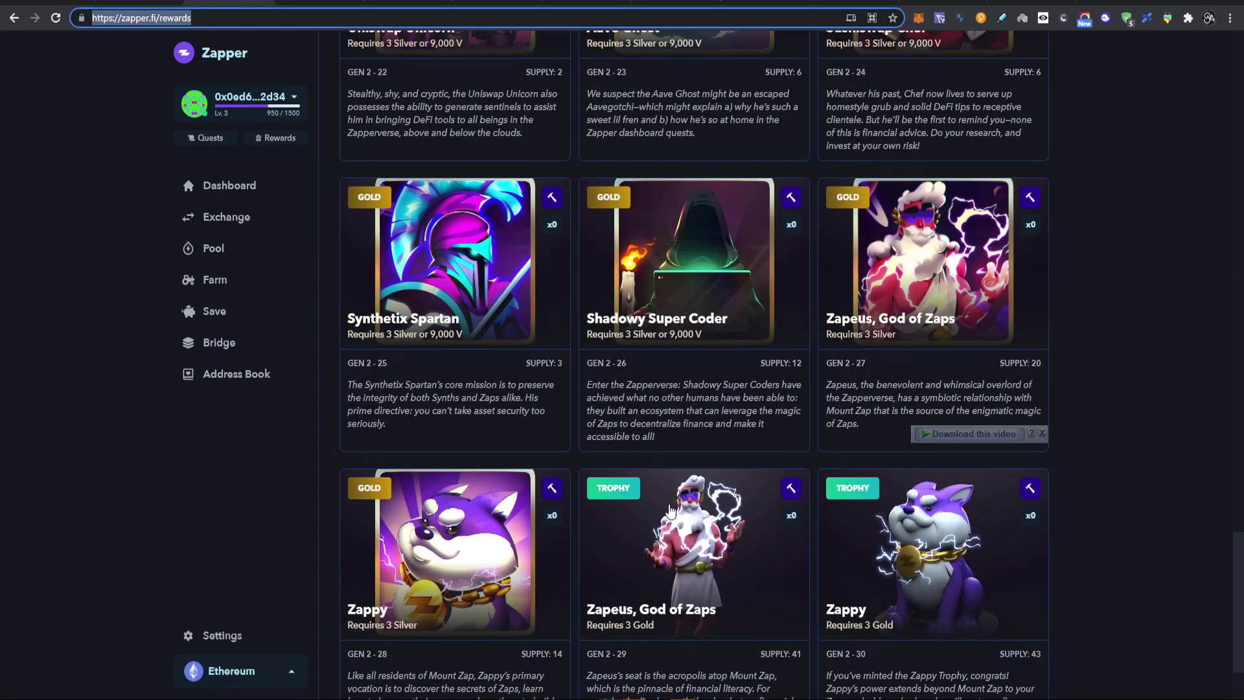
scroll(868, 454, "up", 7)
scroll(867, 403, "down", 10)
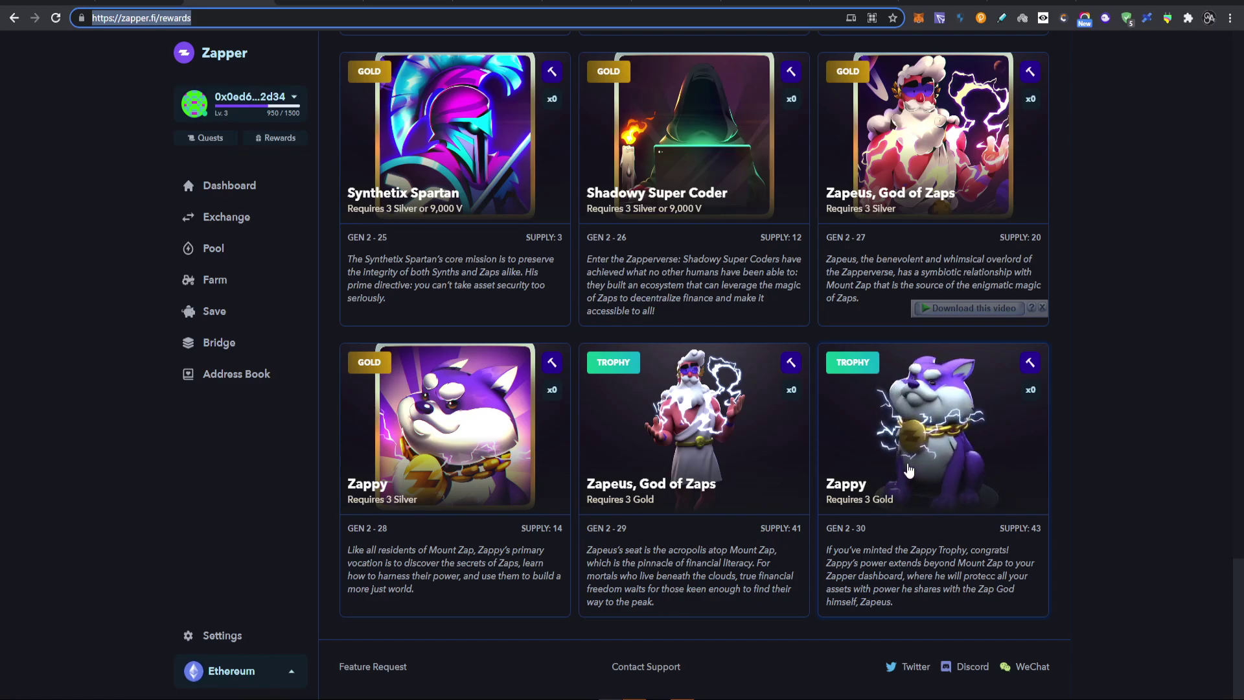
scroll(842, 441, "up", 8)
scroll(700, 375, "up", 2)
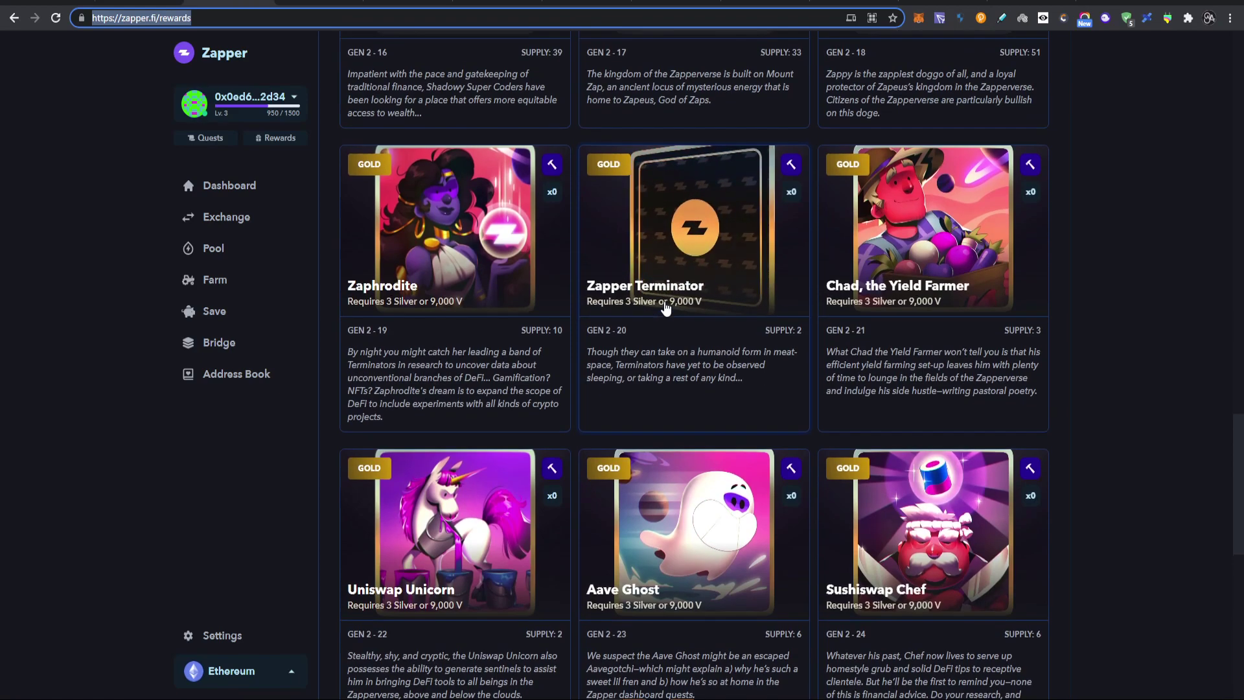
scroll(648, 309, "up", 3)
- Return to Zapper's Quests page and review the list of supported networks
left_click(223, 138)
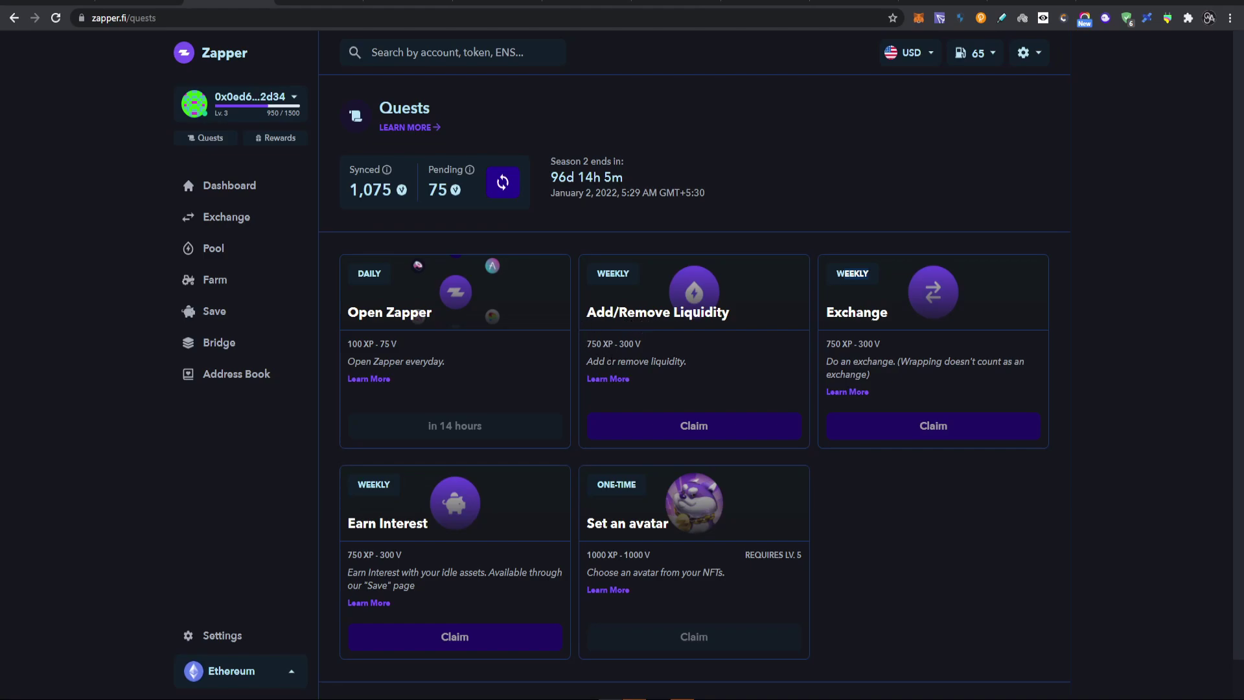
left_click(244, 681)
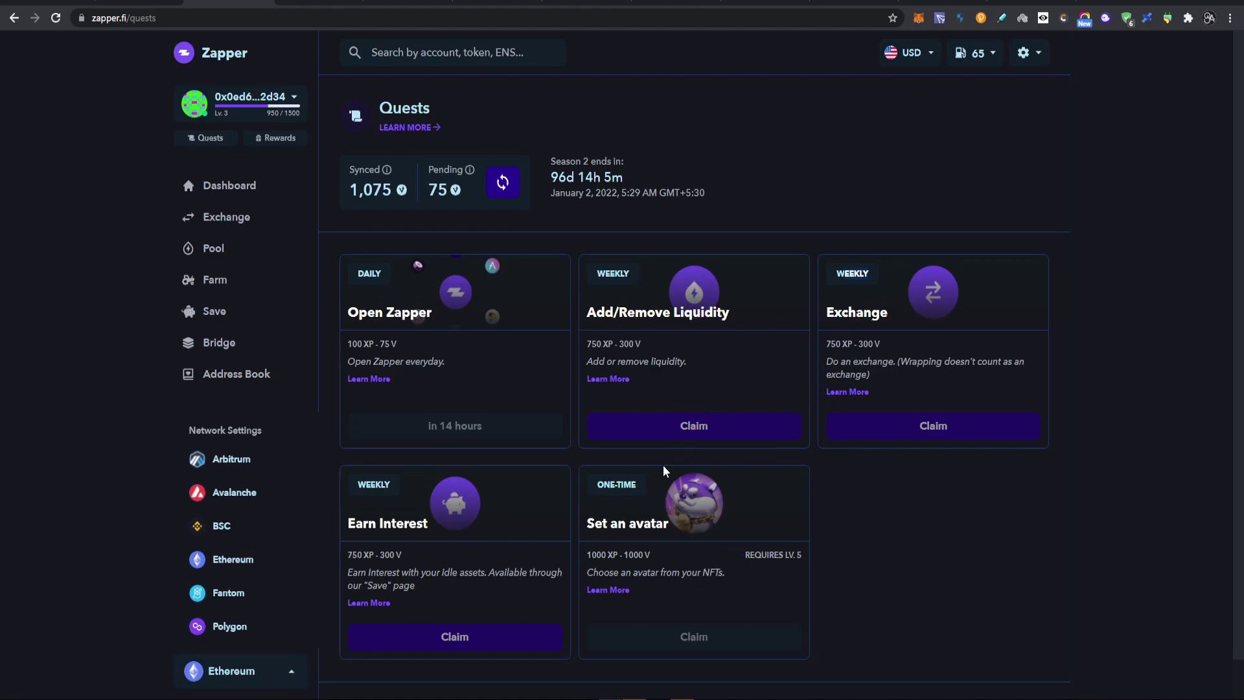
key("ctrl+l")
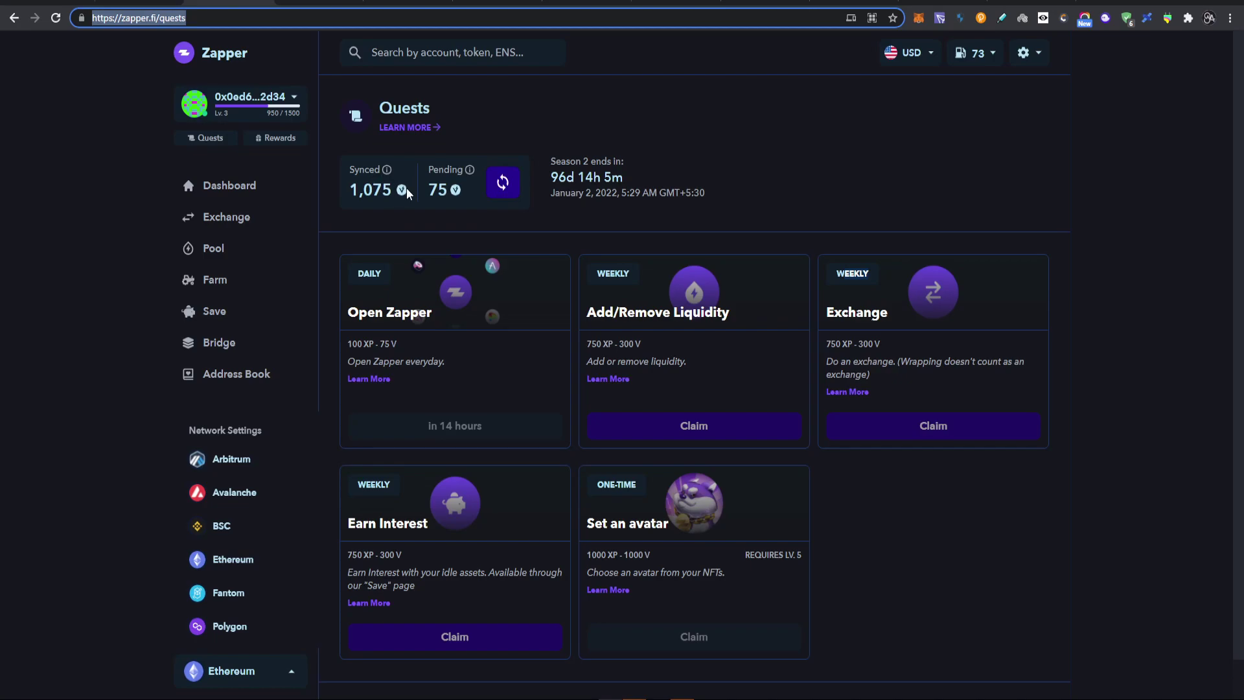
- Check the level requirement of the one-time Set an avatar quest against the account's level
scroll(498, 240, "down", 1)
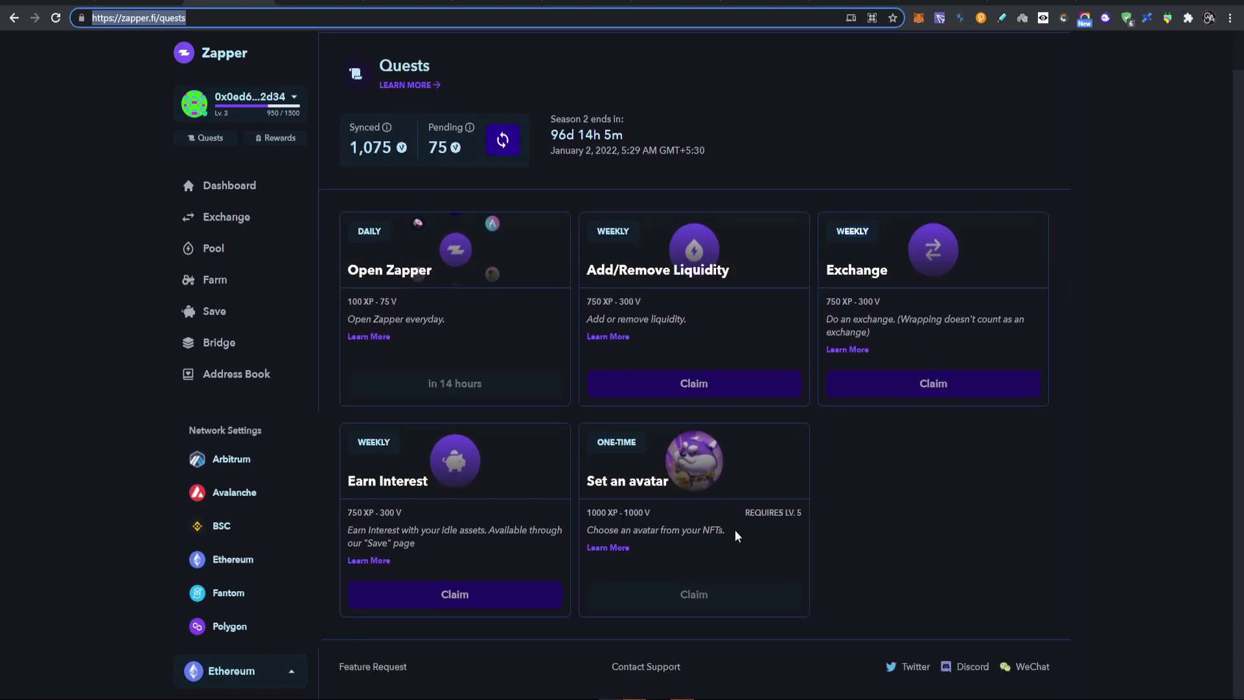
left_click(749, 515)
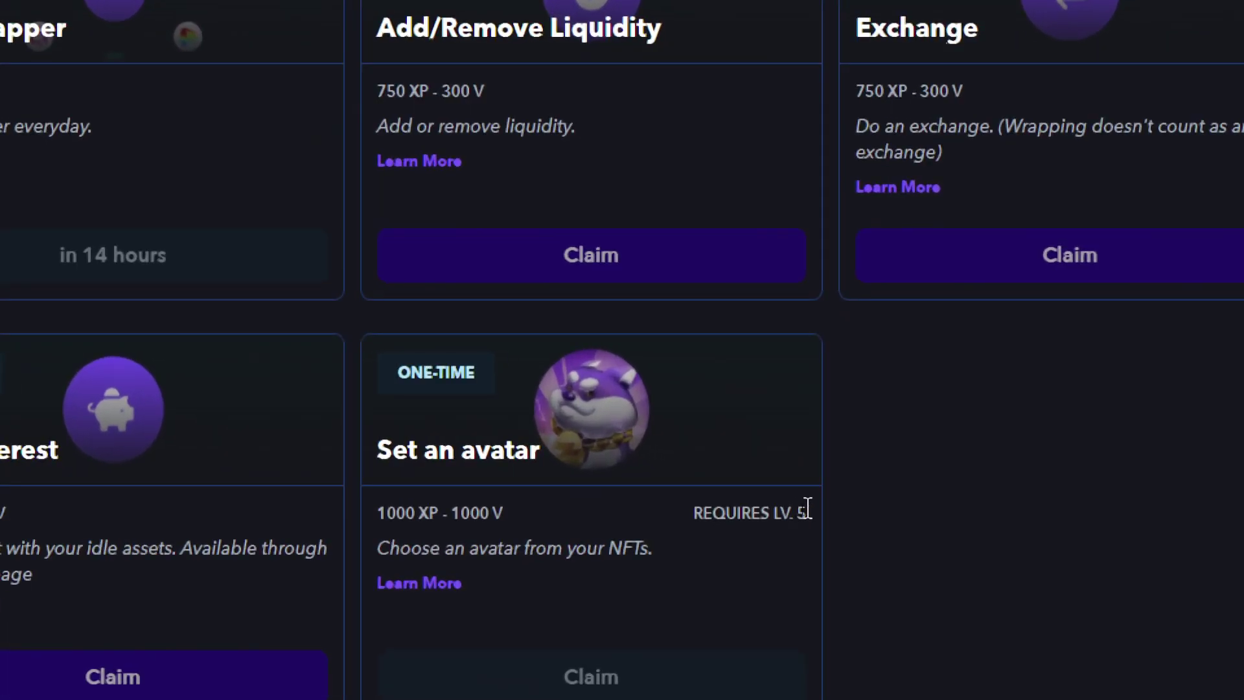
double_click(782, 522)
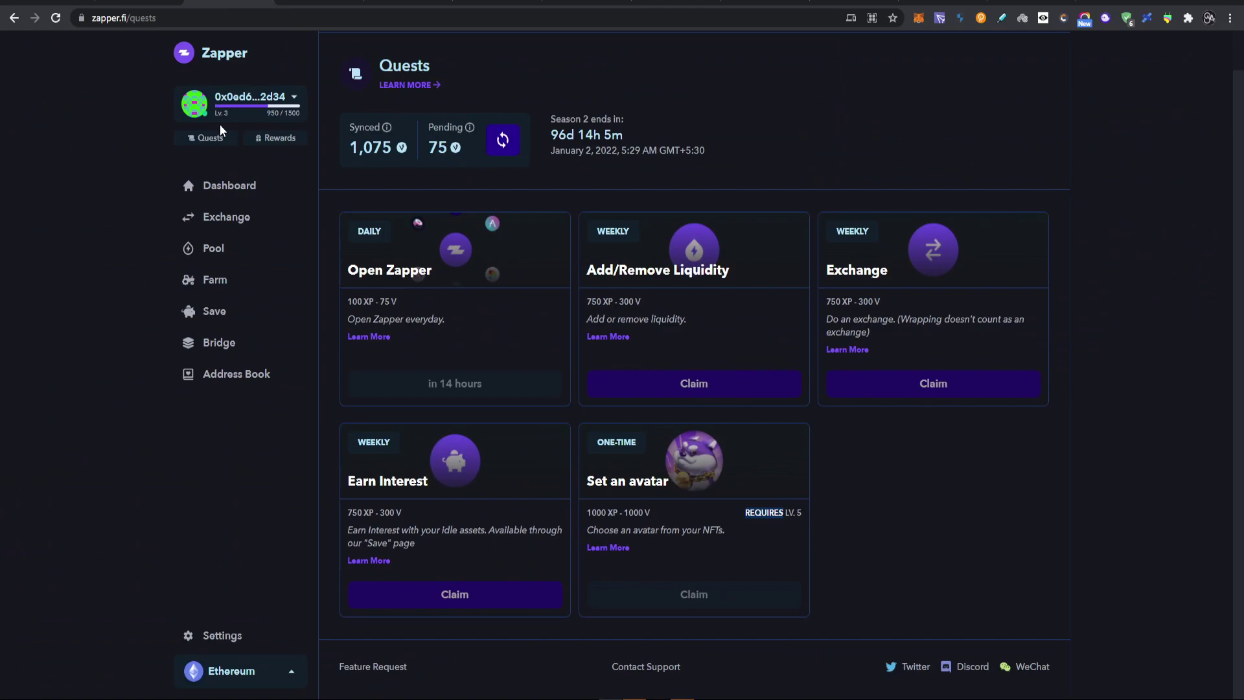
key("ctrl+l")
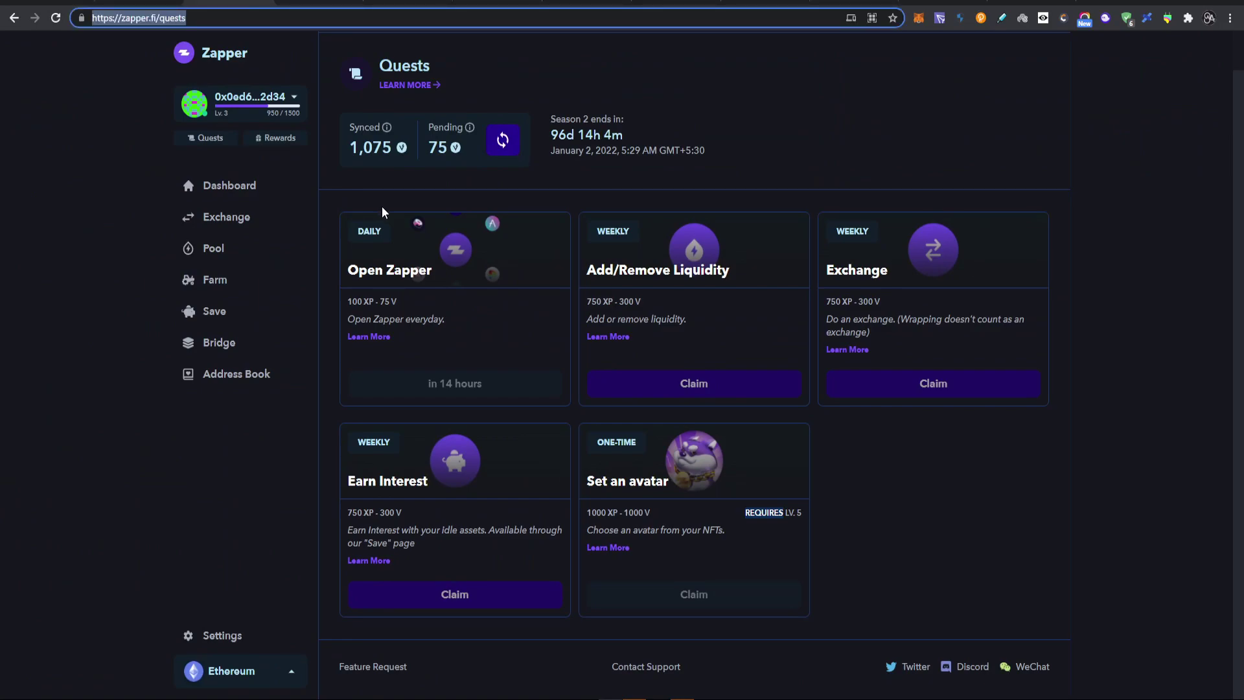
- Switch to the RabbitHole website and inspect the saved image of the unlocked Explore Polygon reward up close
left_click(408, 2)
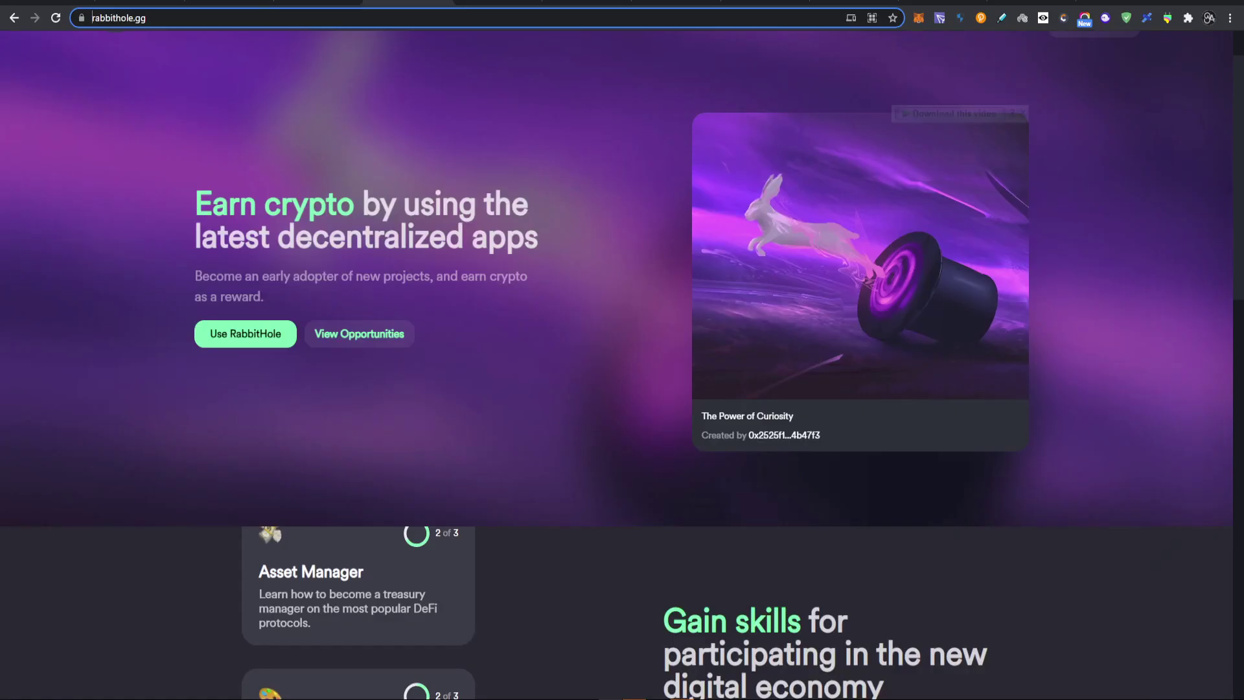
left_click(489, 215)
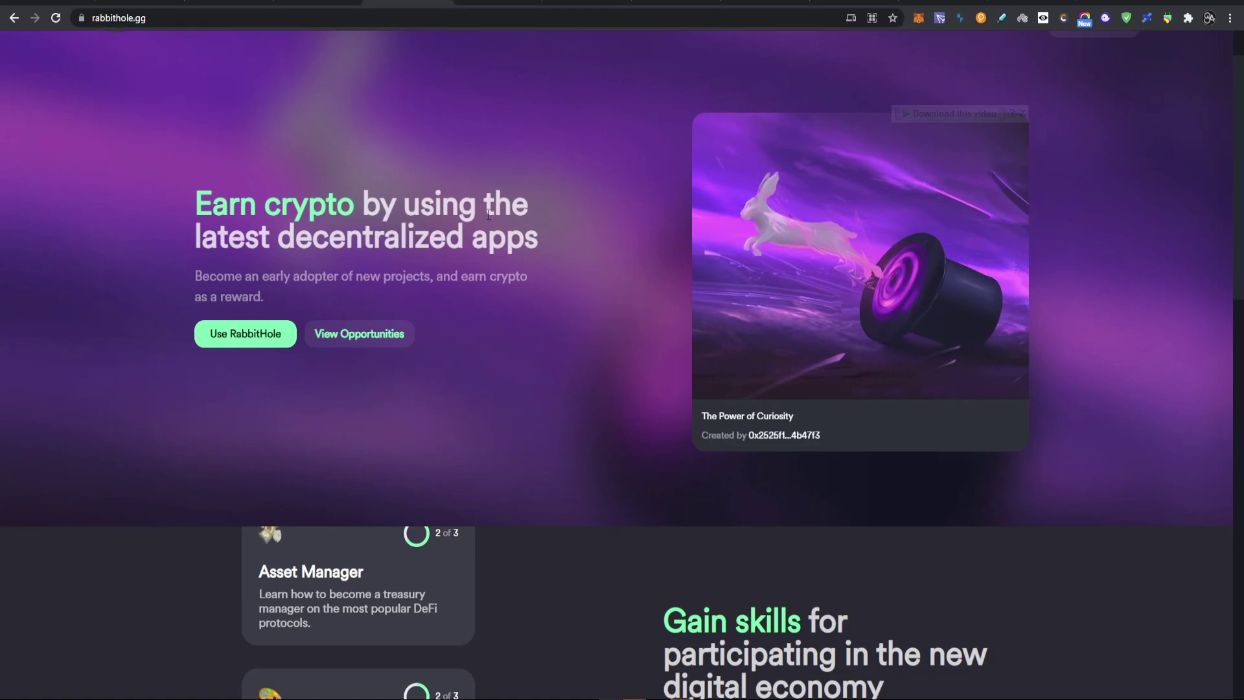
key("ctrl+l")
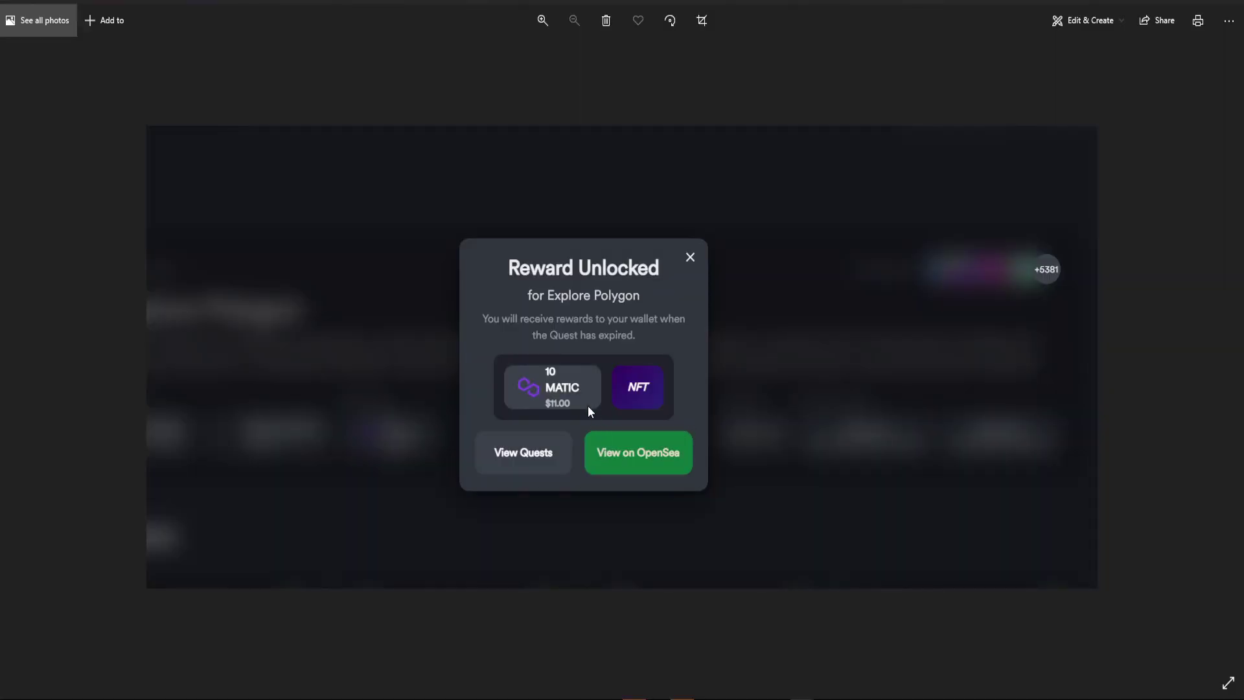
scroll(589, 406, "up", 3)
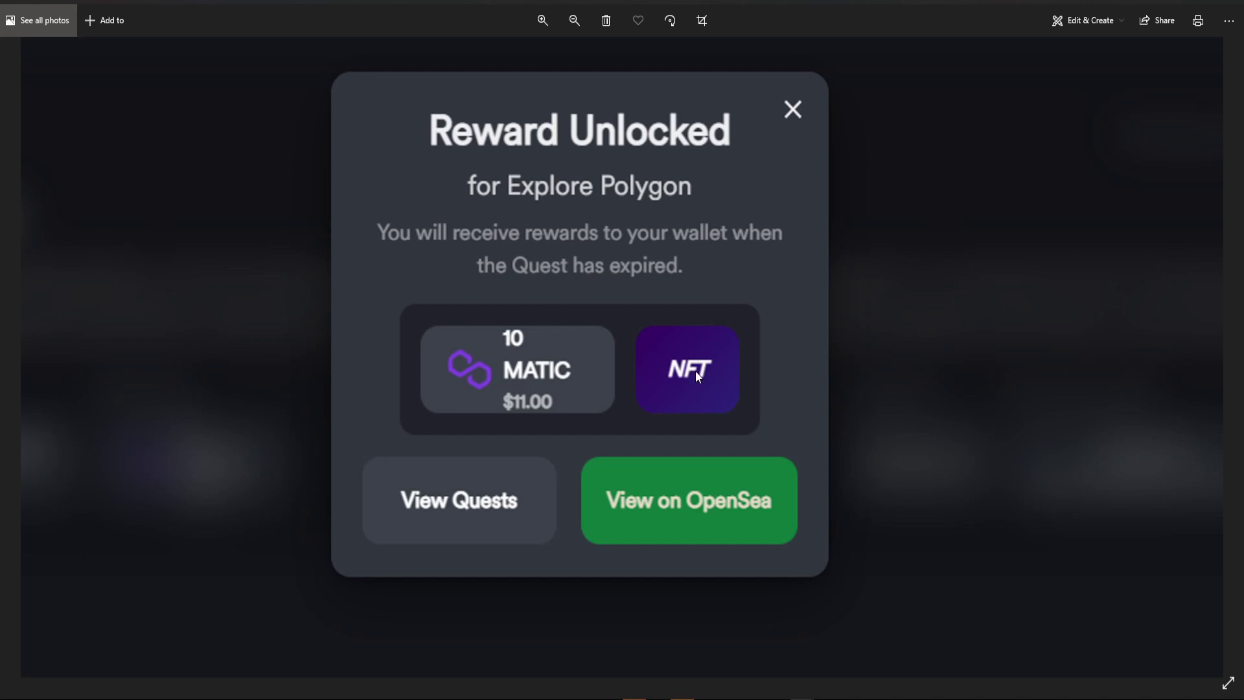
scroll(694, 371, "down", 3)
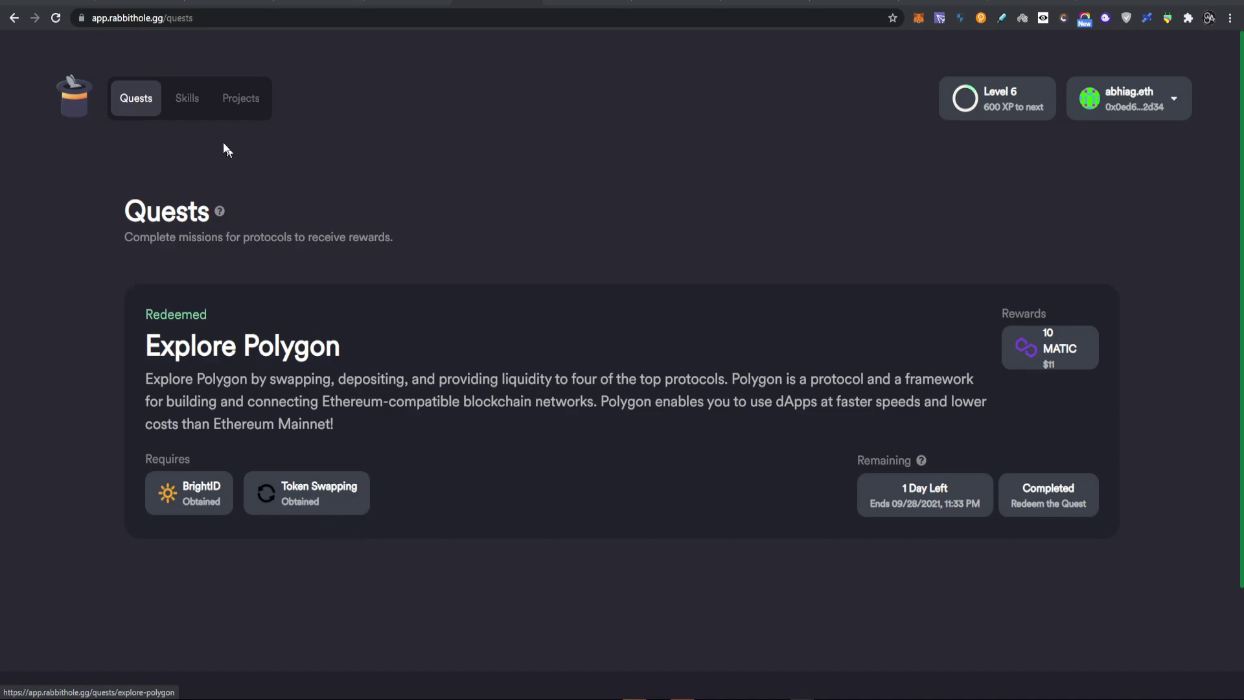
- Open RabbitHole's Skills page, review the BrightID skill and its Get Verified on BrightID task, and return to all skills
left_click(188, 116)
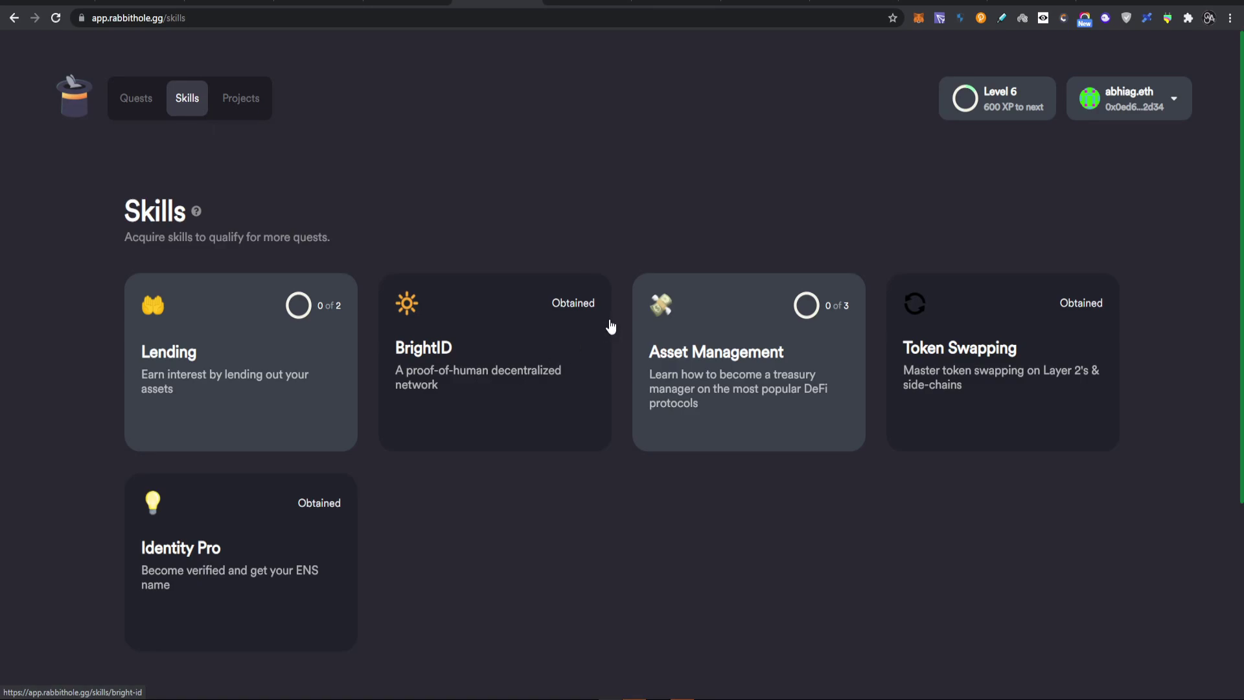
key("ctrl+l")
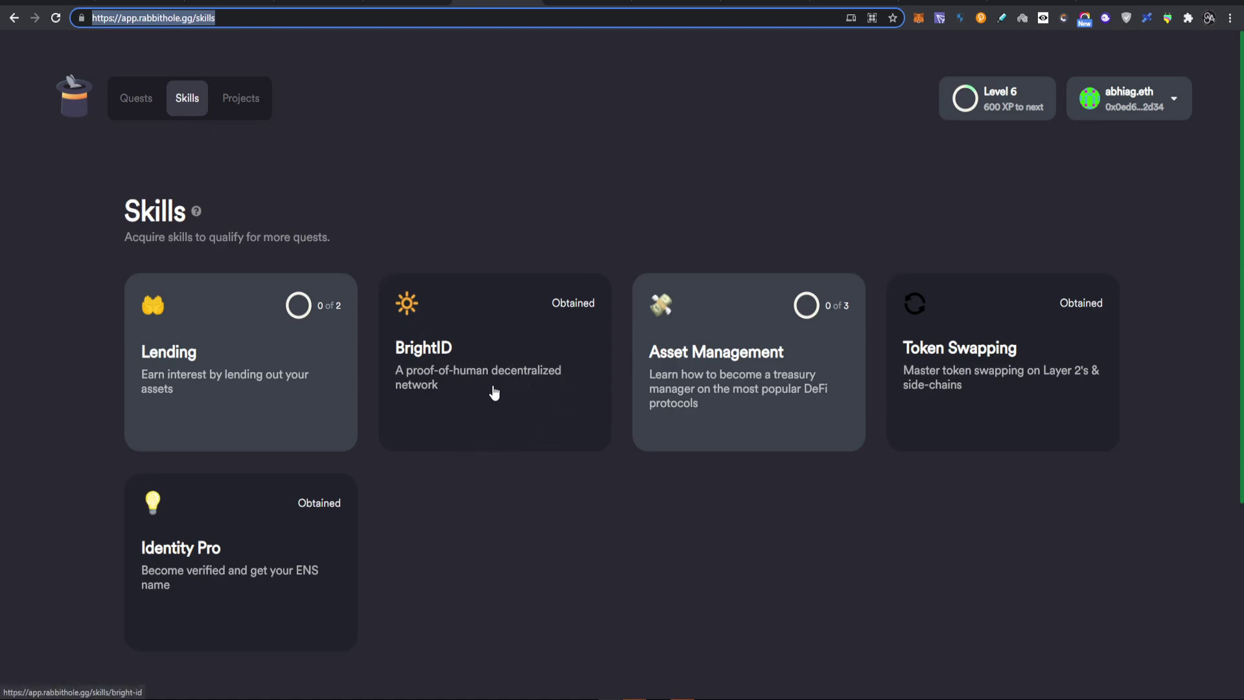
left_click(512, 363)
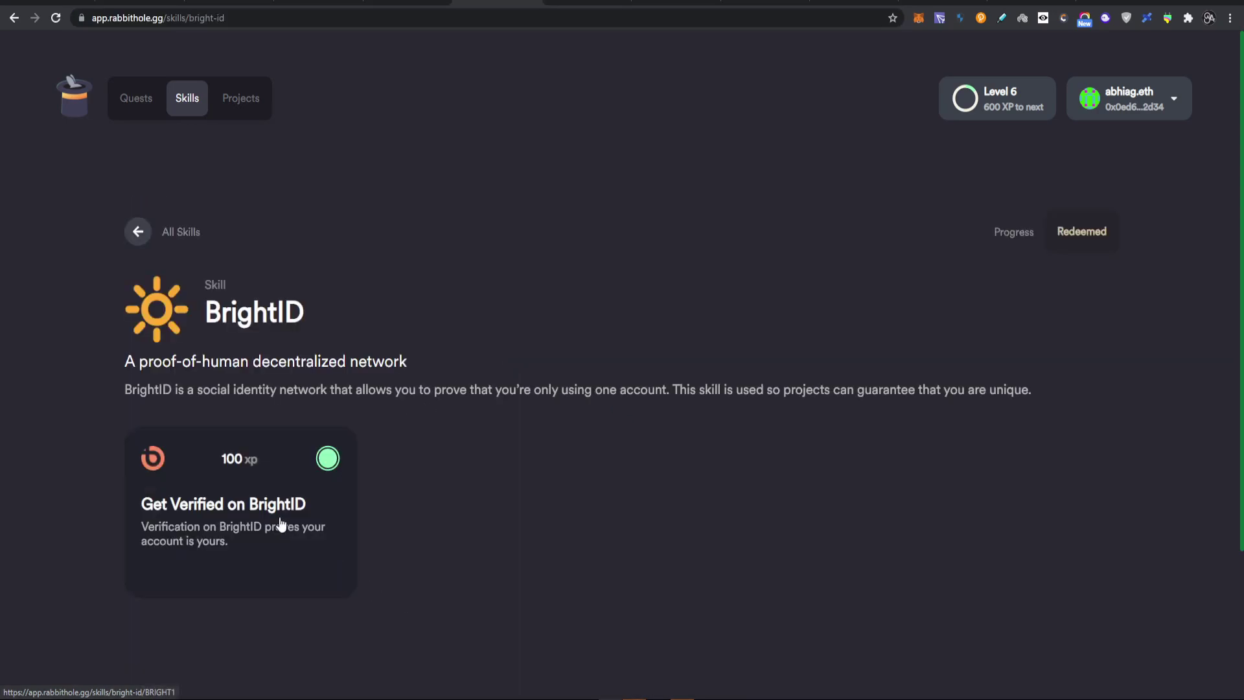
left_click(355, 519)
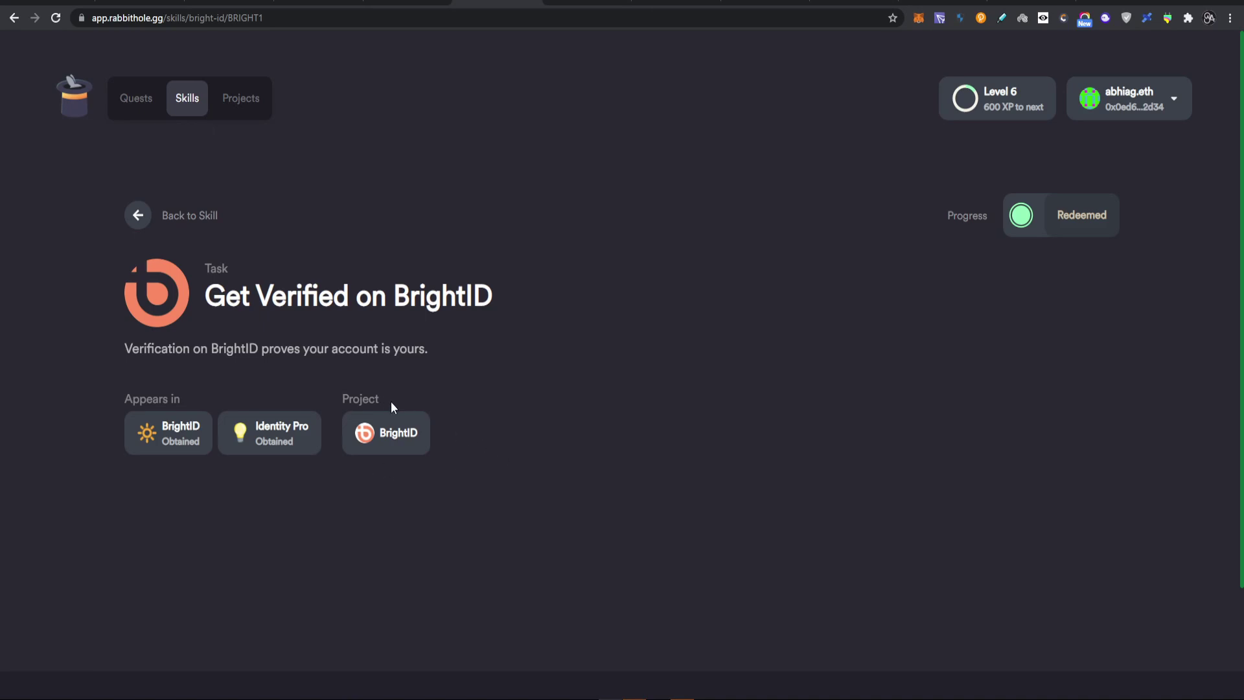
left_click(149, 208)
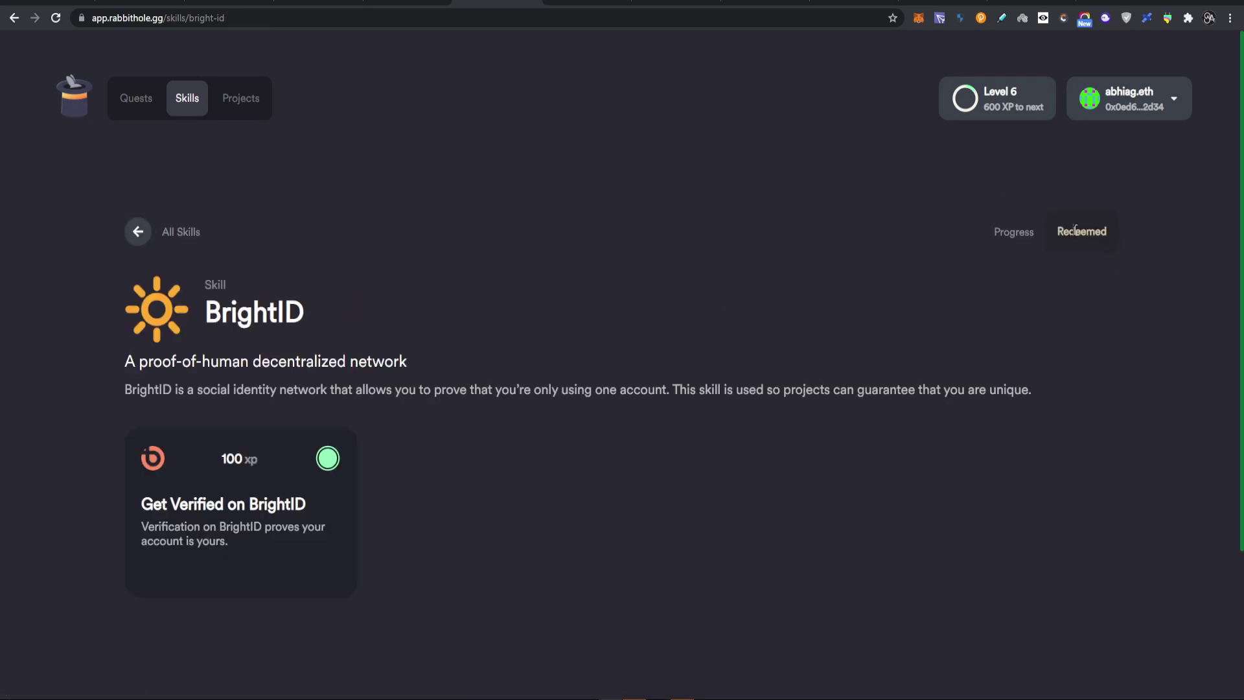
left_click(138, 237)
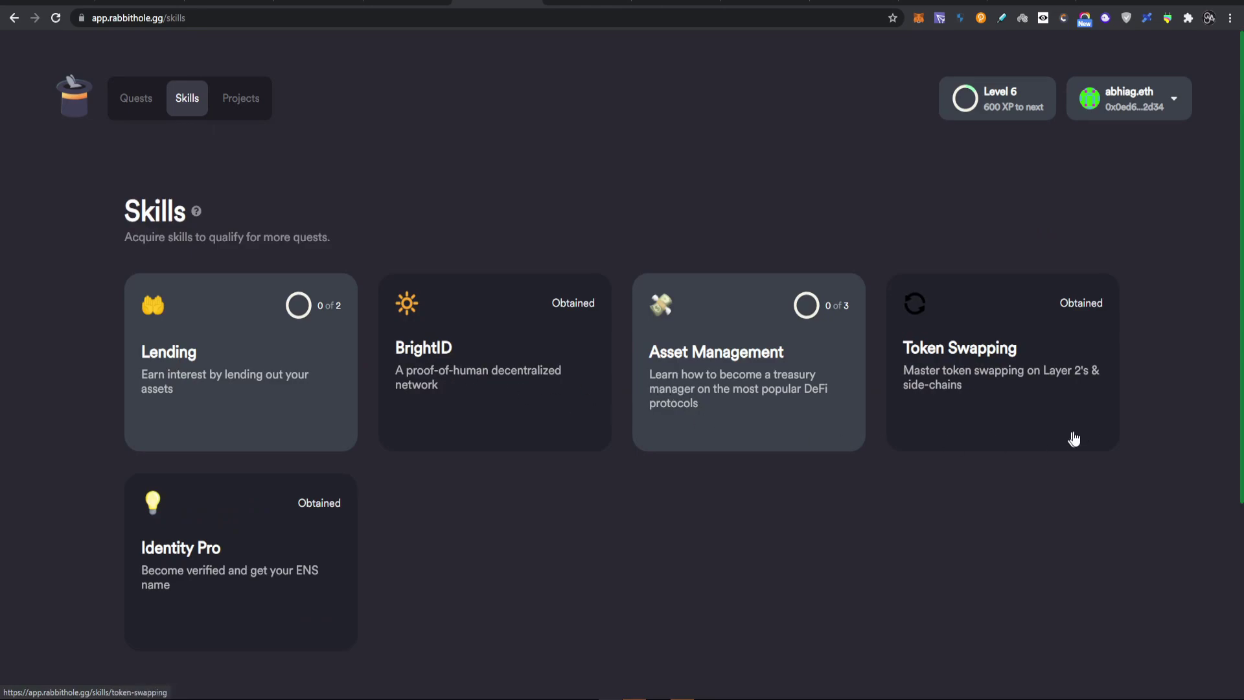
- Check the Explore Polygon quest's required skills and open the Token Swapping skill to review its swap tasks
left_click(136, 98)
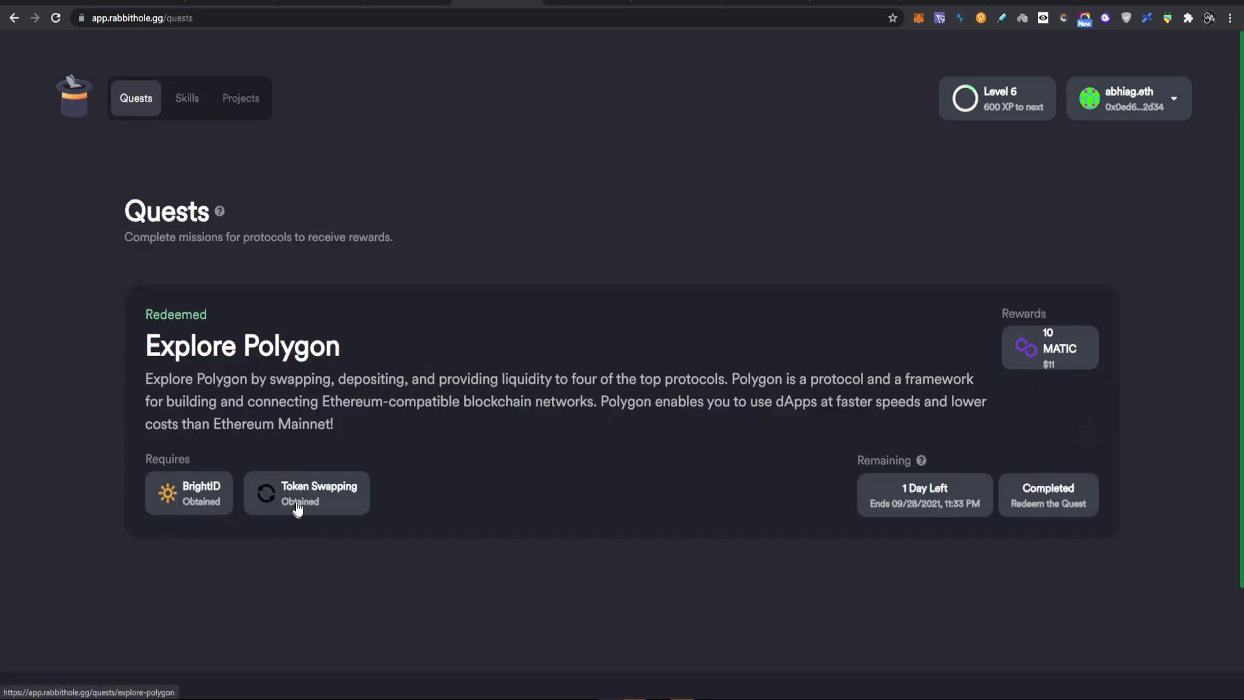
left_click(204, 90)
left_click(1031, 359)
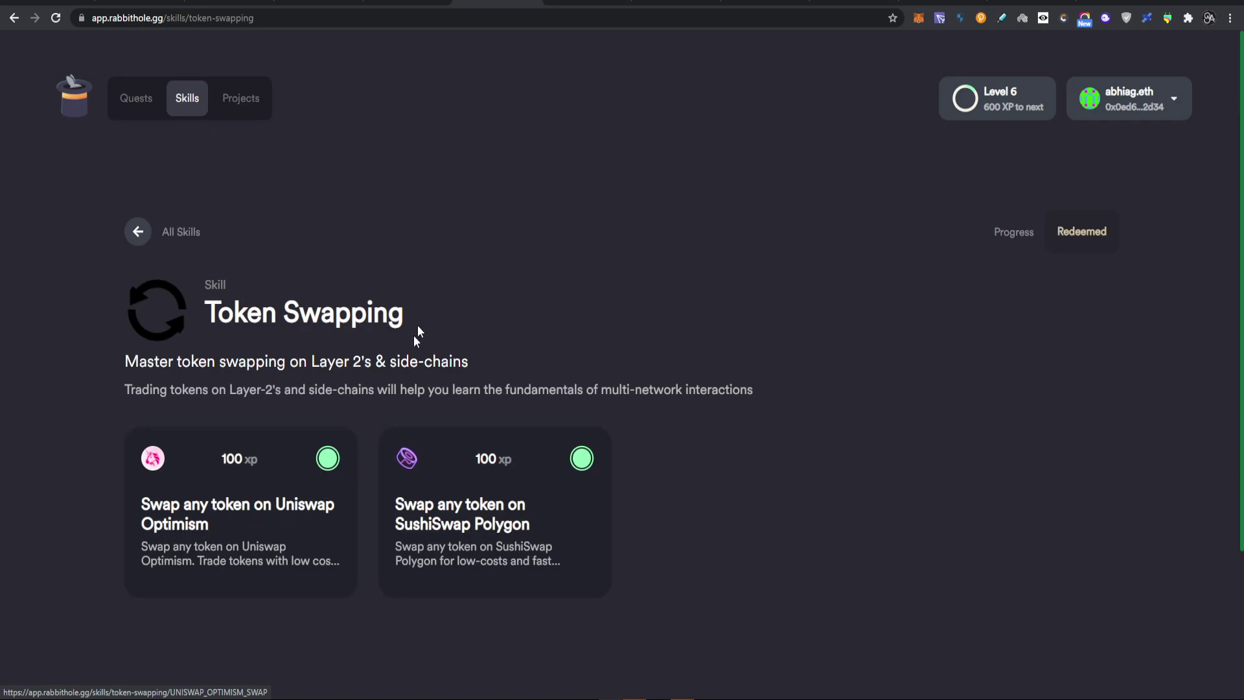
- Switch to Uniswap and change its network from Ethereum to Optimism, approving the network switch in MetaMask
left_click(557, 9)
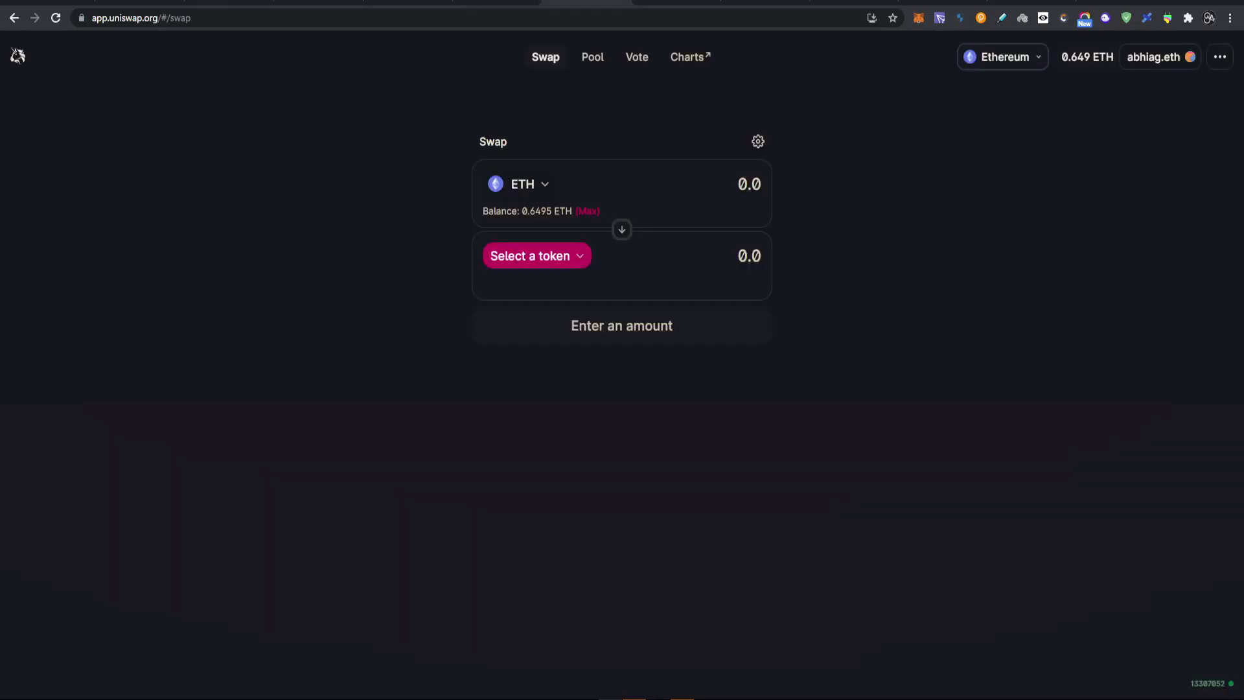
left_click(998, 62)
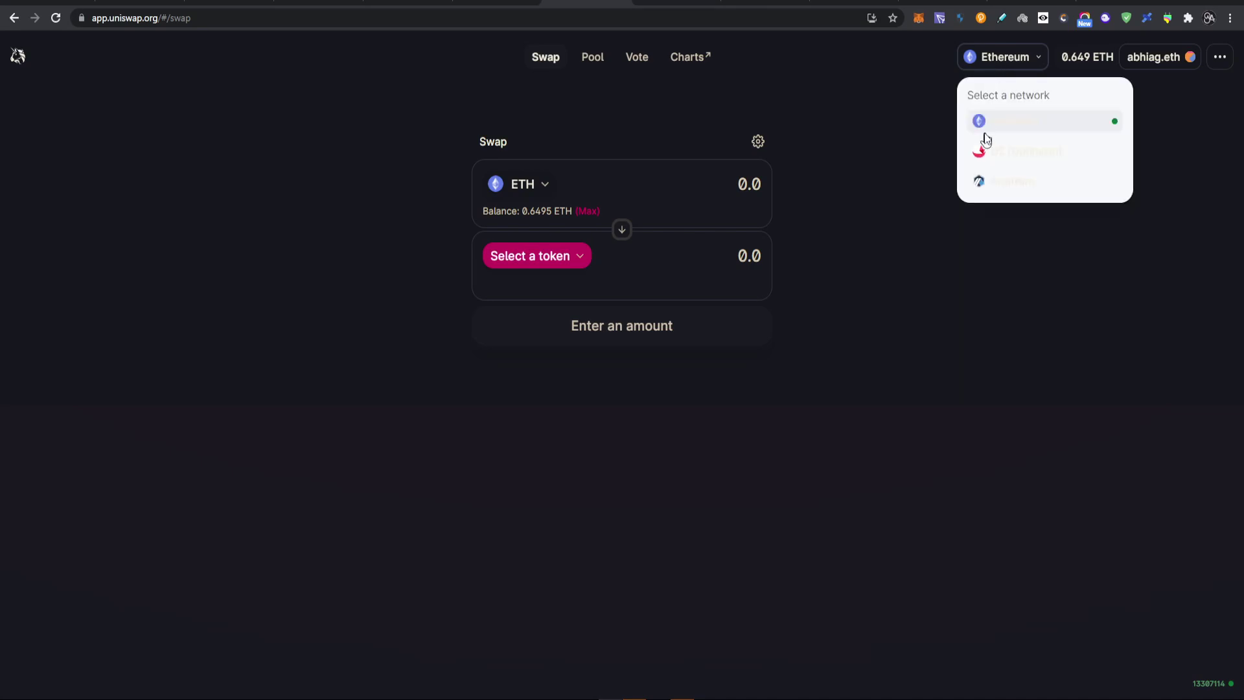
left_click(992, 151)
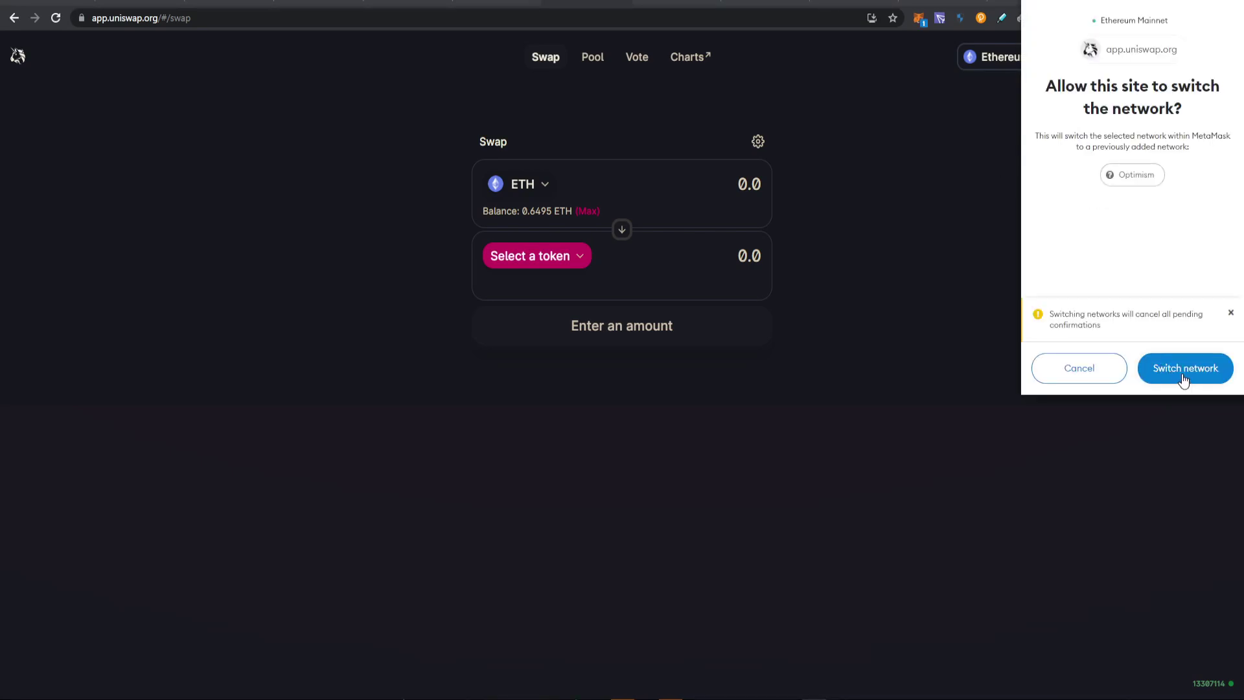
left_click(1156, 369)
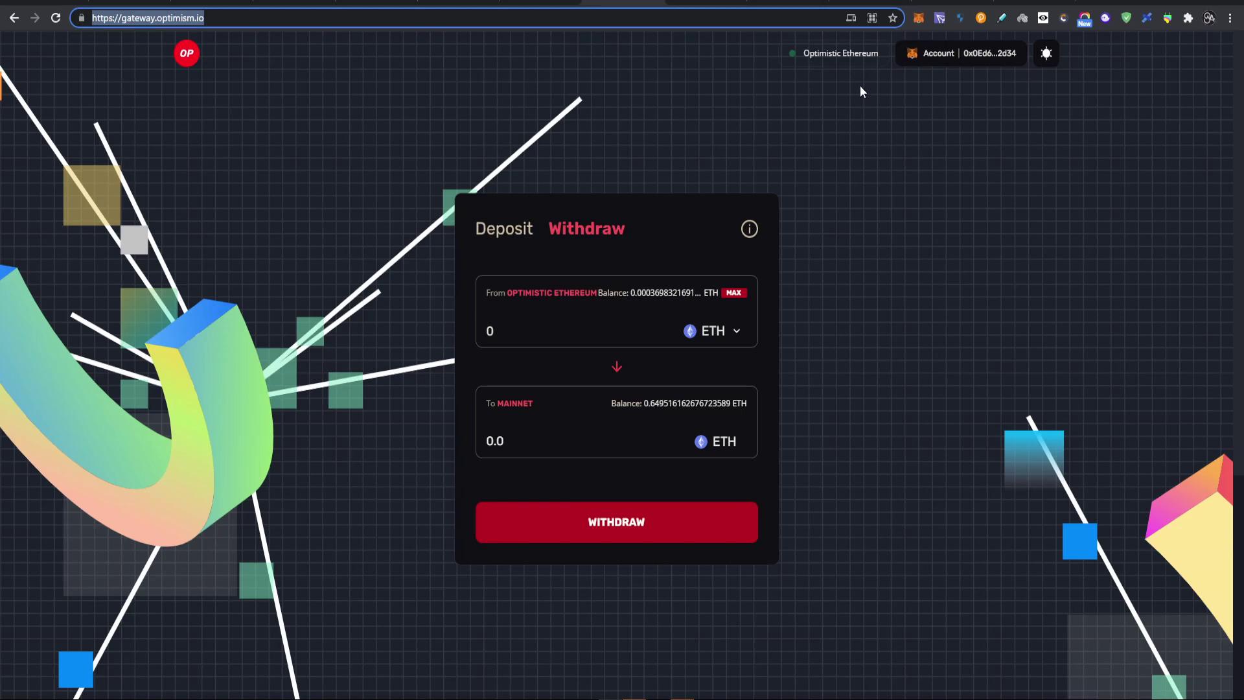
- Check Uniswap on Optimism, then return to the Optimism Gateway and try reversing the ETH transfer direction
key("ctrl+shift+Tab")
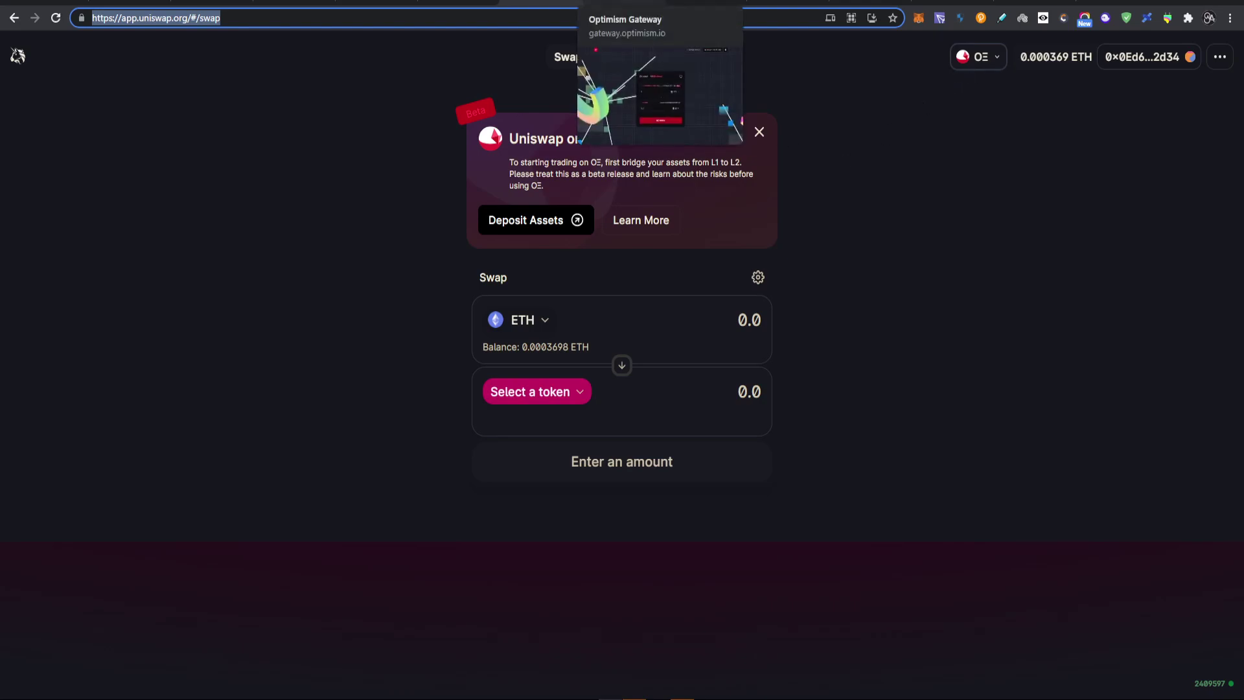
left_click(625, 3)
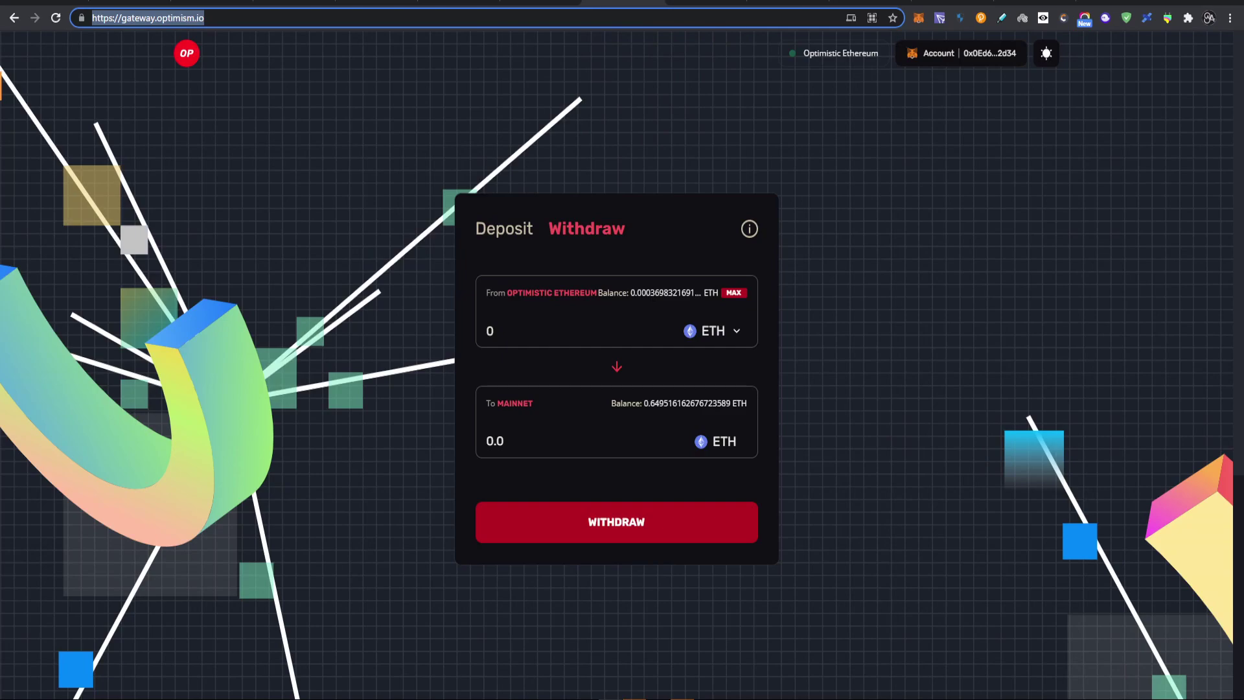
left_click(616, 366)
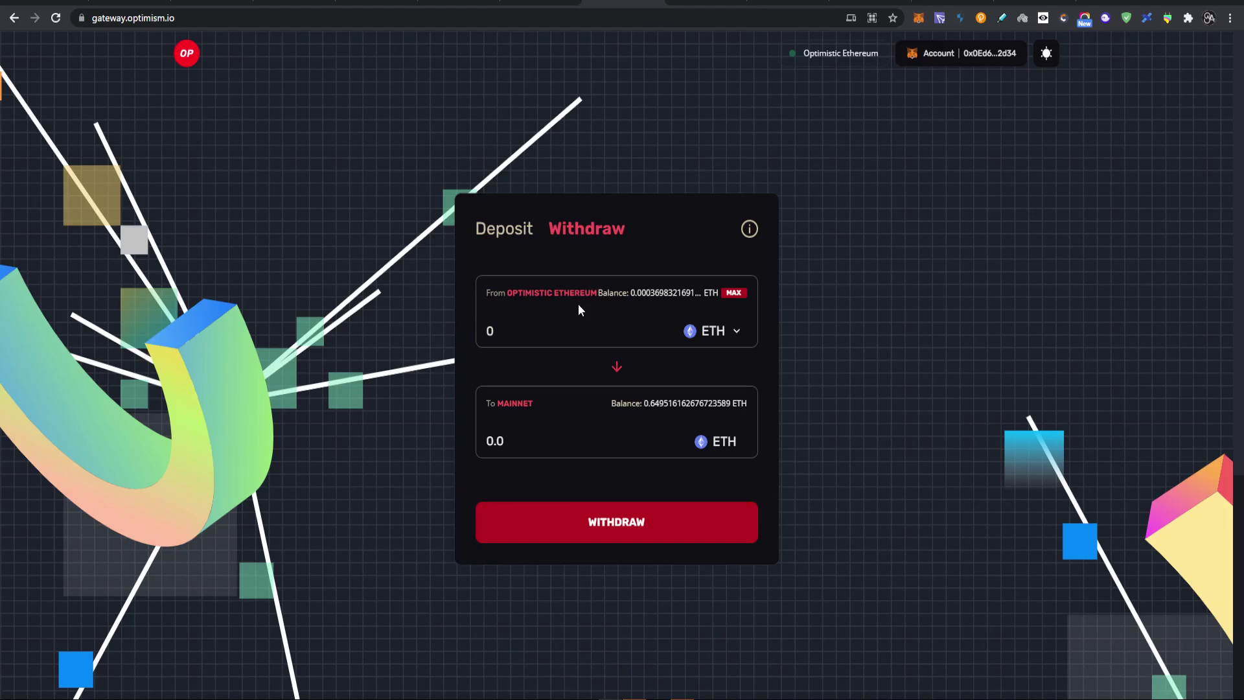
- Switch to Uniswap, check the Uniswap Optimism task in RabbitHole's Token Swapping skill, and return to Uniswap
key("ctrl+shift+Tab")
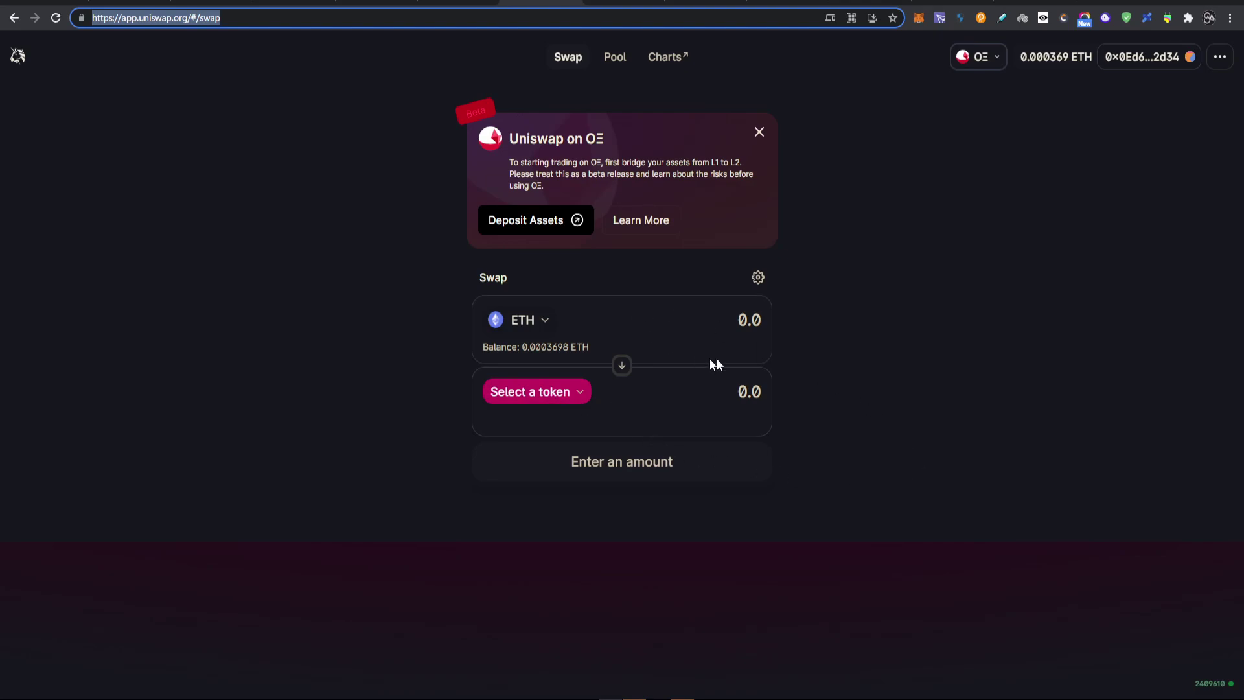
left_click(458, 7)
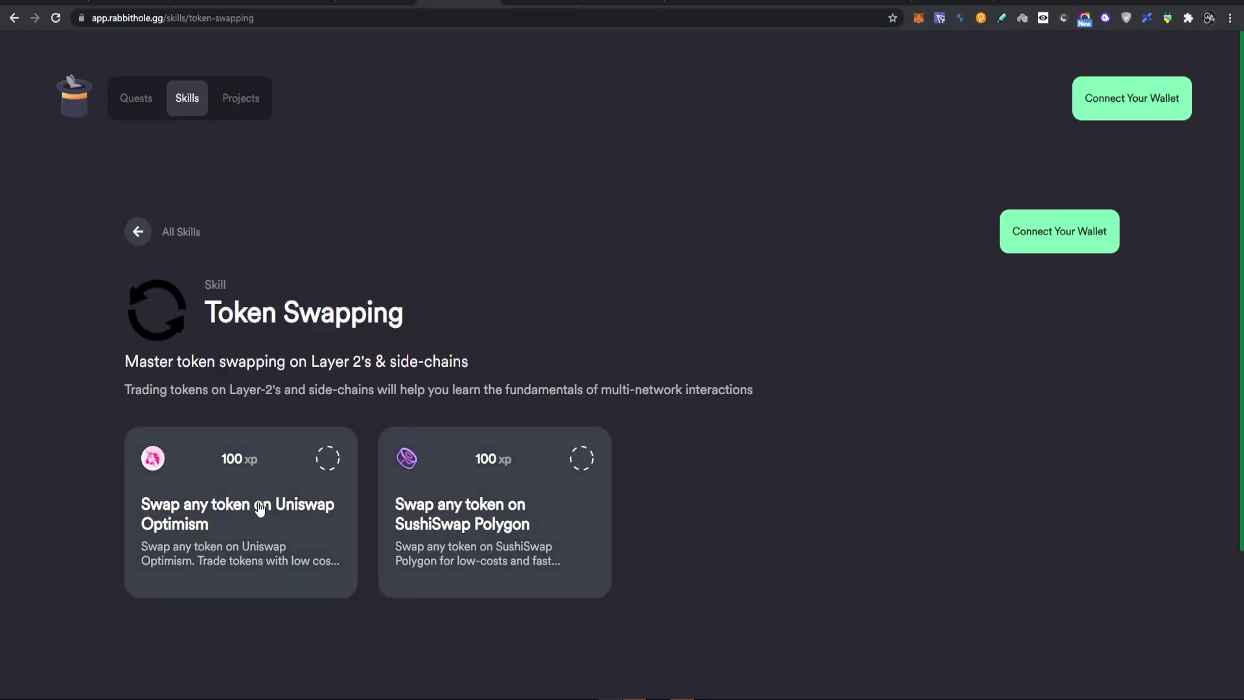
key("ctrl+Tab")
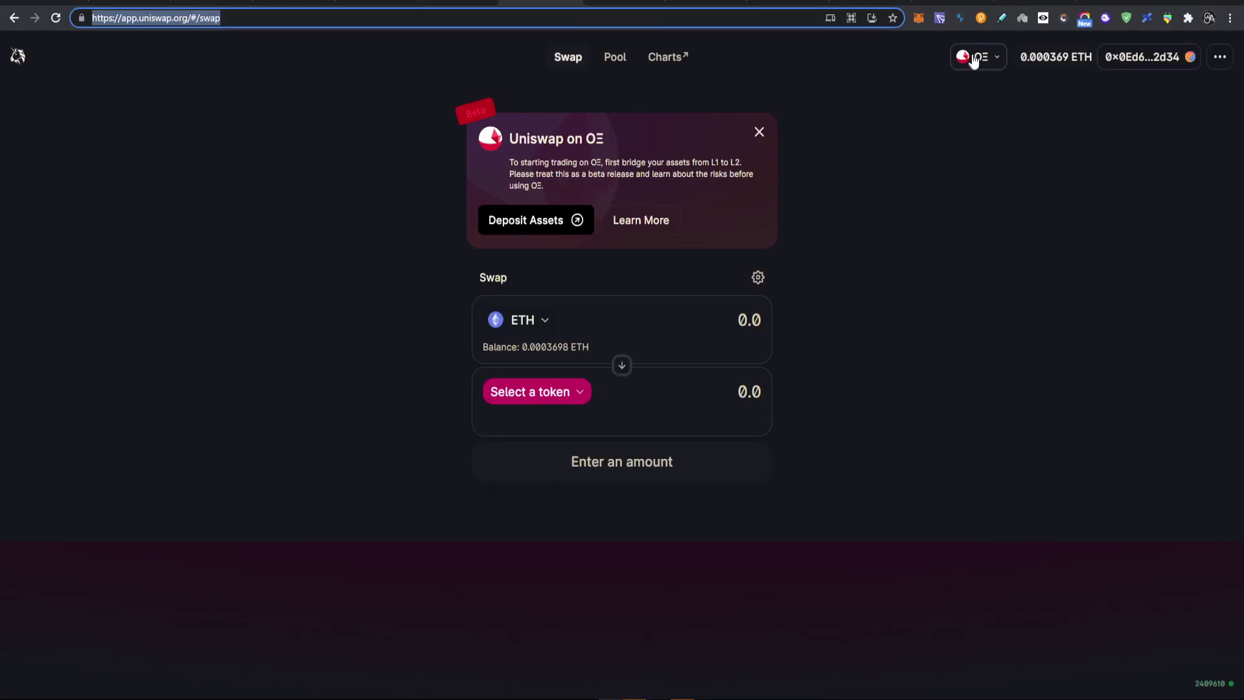
- Set up an ETH to USDC swap on Uniswap, trying 0.1 ETH as input and then 10 USDC as output
left_click(554, 353)
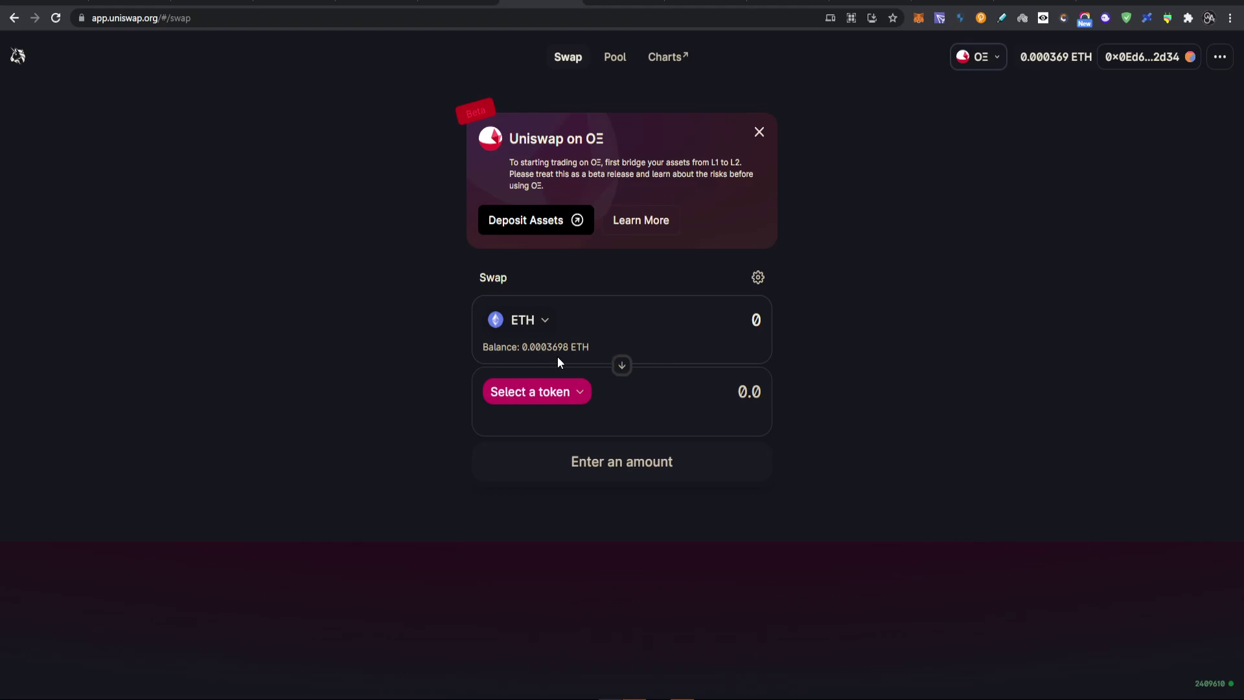
left_click(566, 395)
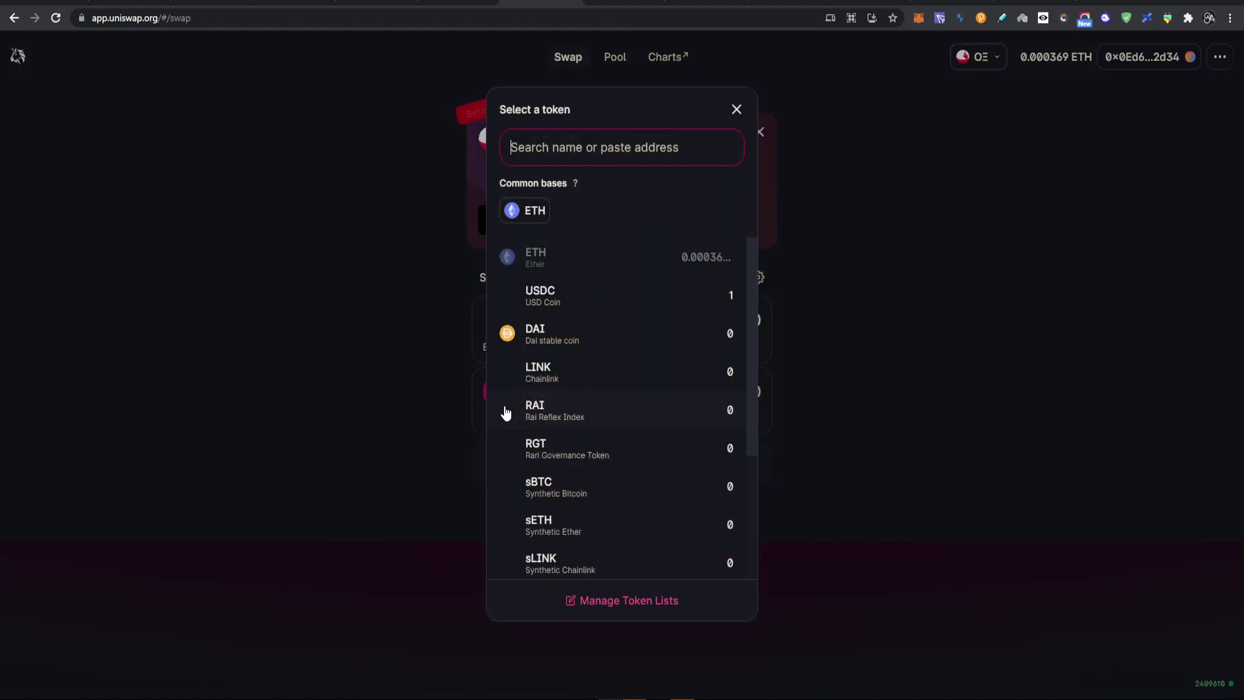
left_click(551, 309)
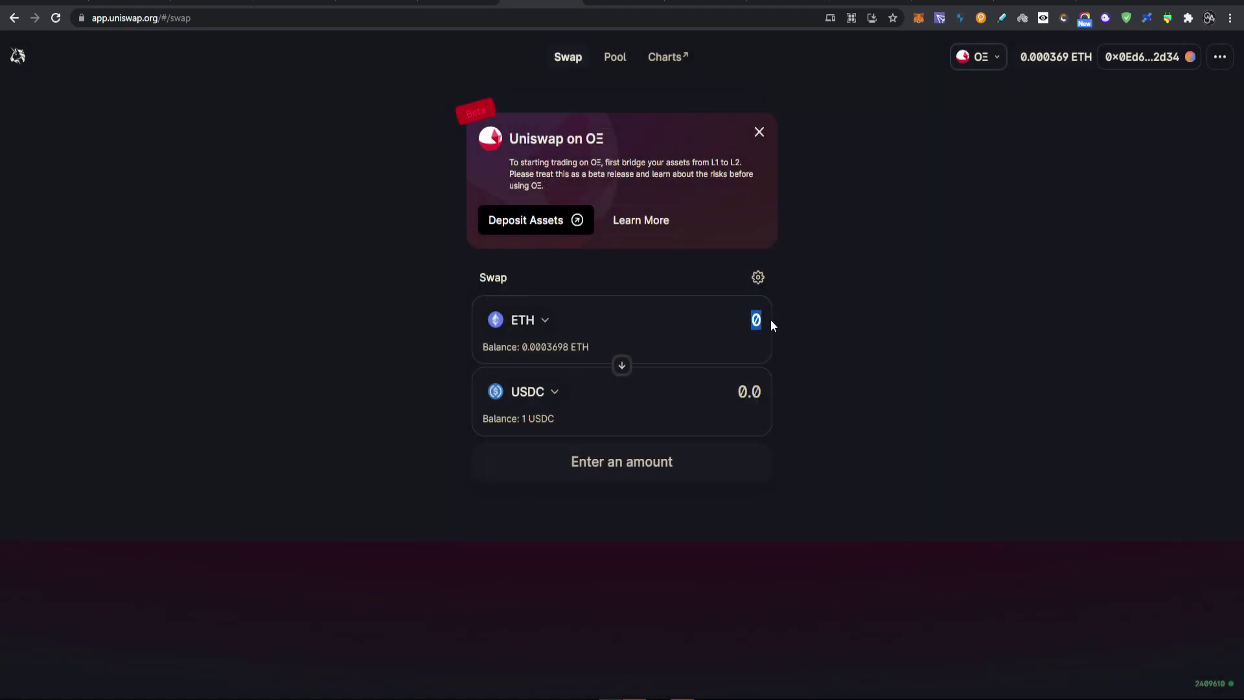
type("0.1")
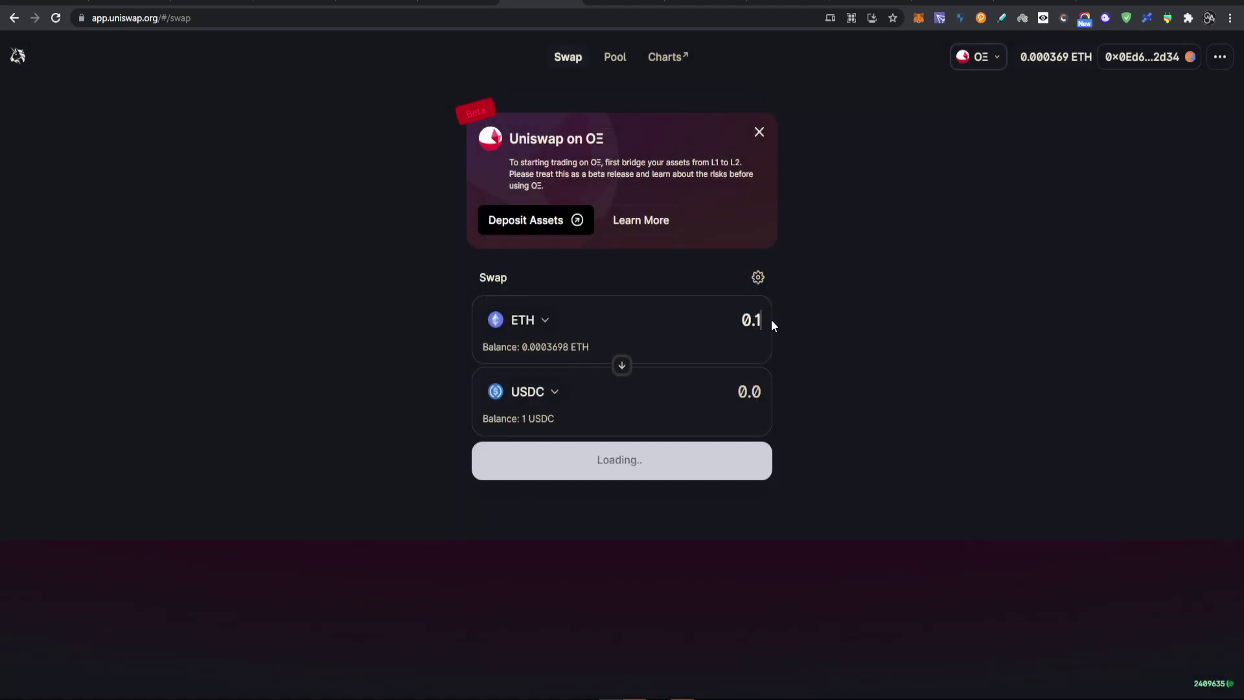
double_click(731, 396)
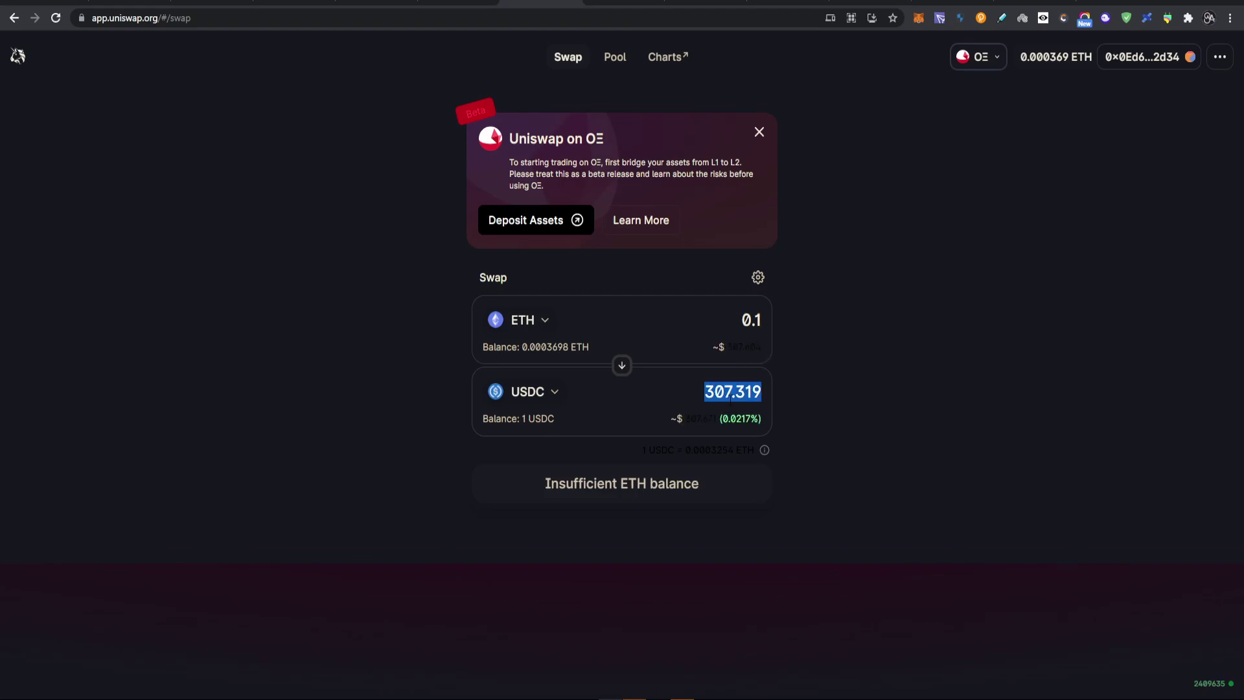
type("10")
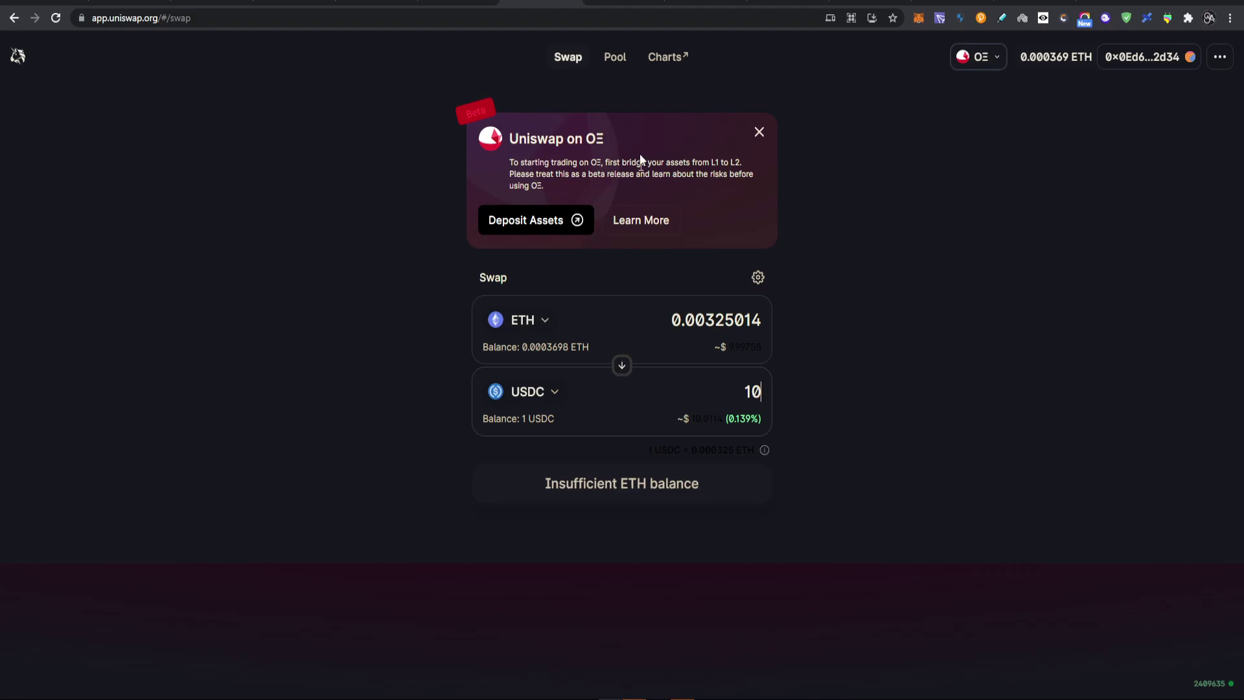
- Switch to the Optimism Gateway and change it to Deposit, approving the switch to Ethereum Mainnet in MetaMask
key("ctrl+Tab")
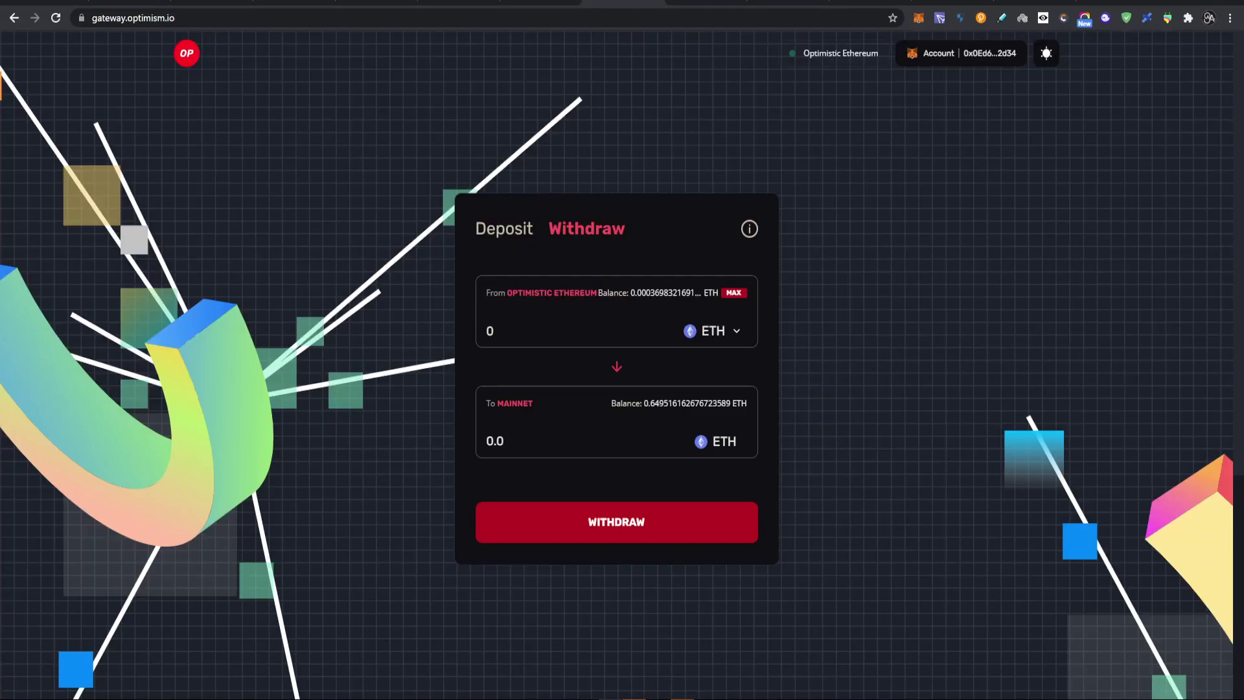
left_click(505, 234)
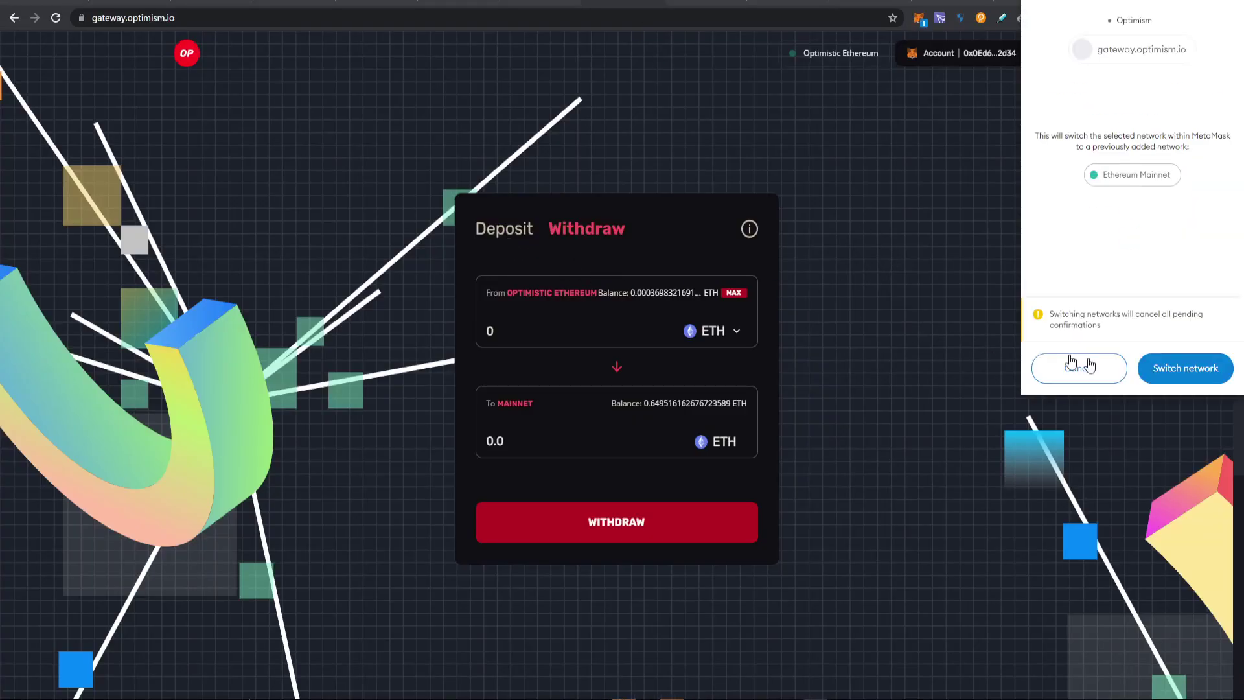
left_click(1179, 370)
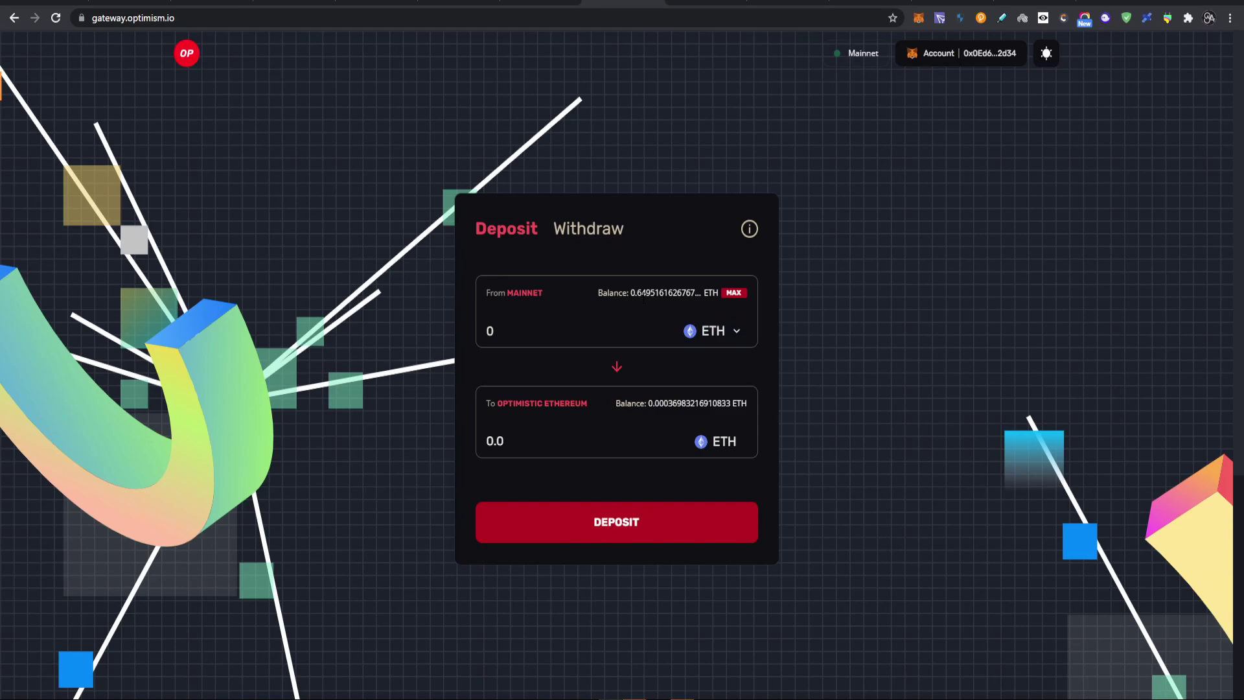
- Start a deposit of 0.1 ETH to Optimistic Ethereum, check MetaMask's suggested gas fee, reject the transaction and return to the deposit form
left_click(596, 320)
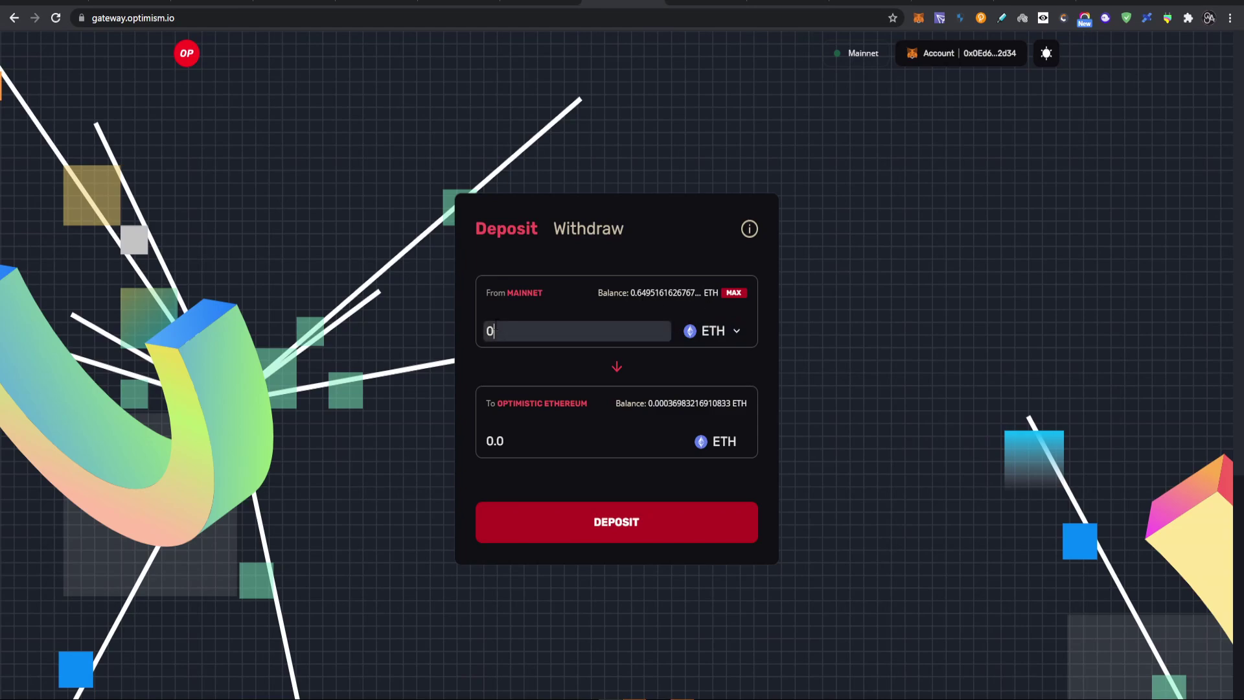
type("0.1")
left_click(604, 526)
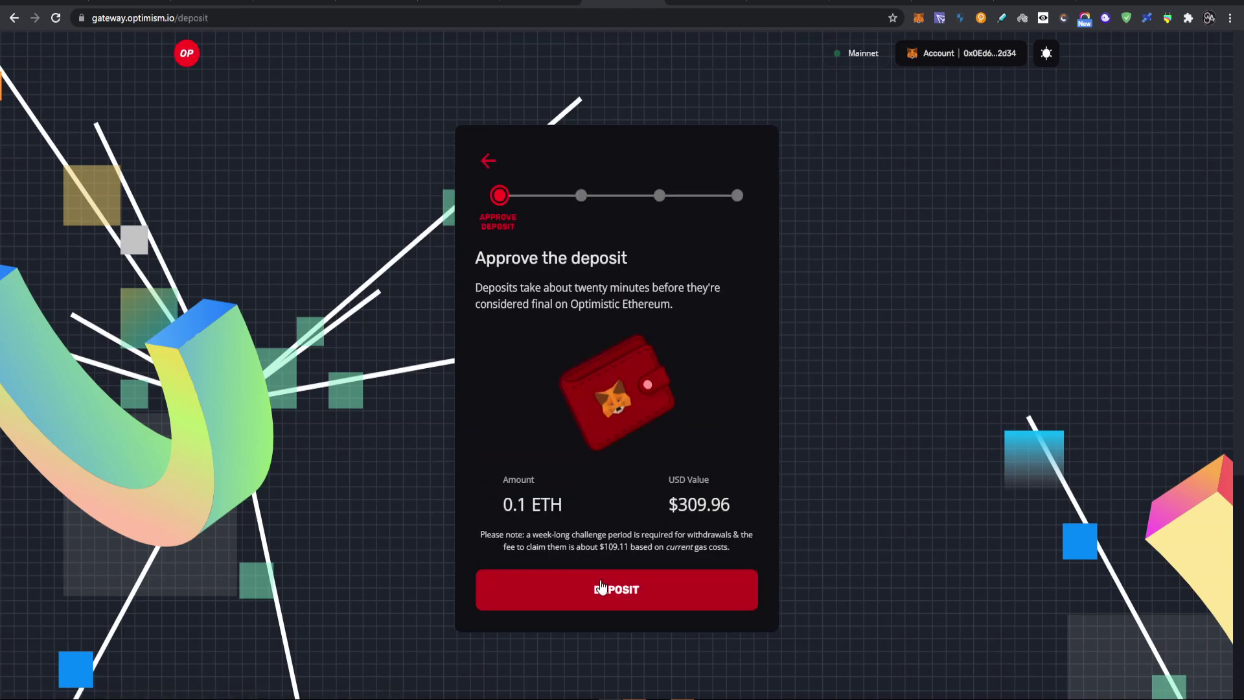
left_click(603, 583)
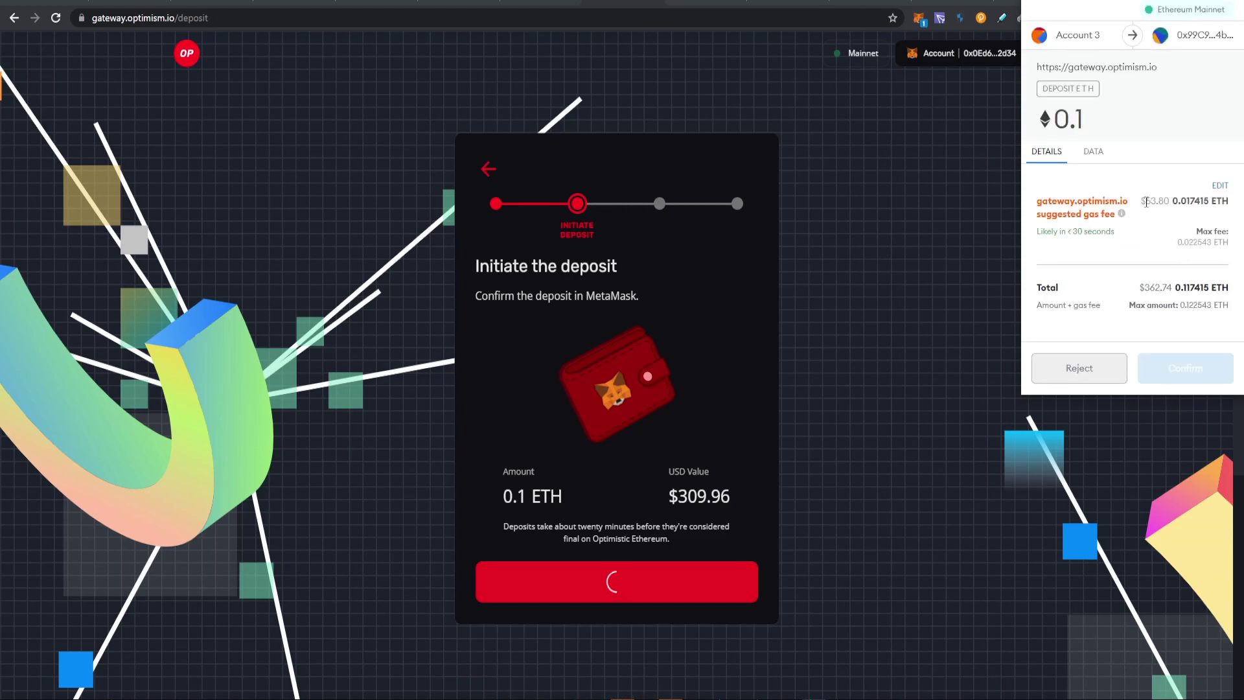
left_click_drag(1144, 199, 1117, 215)
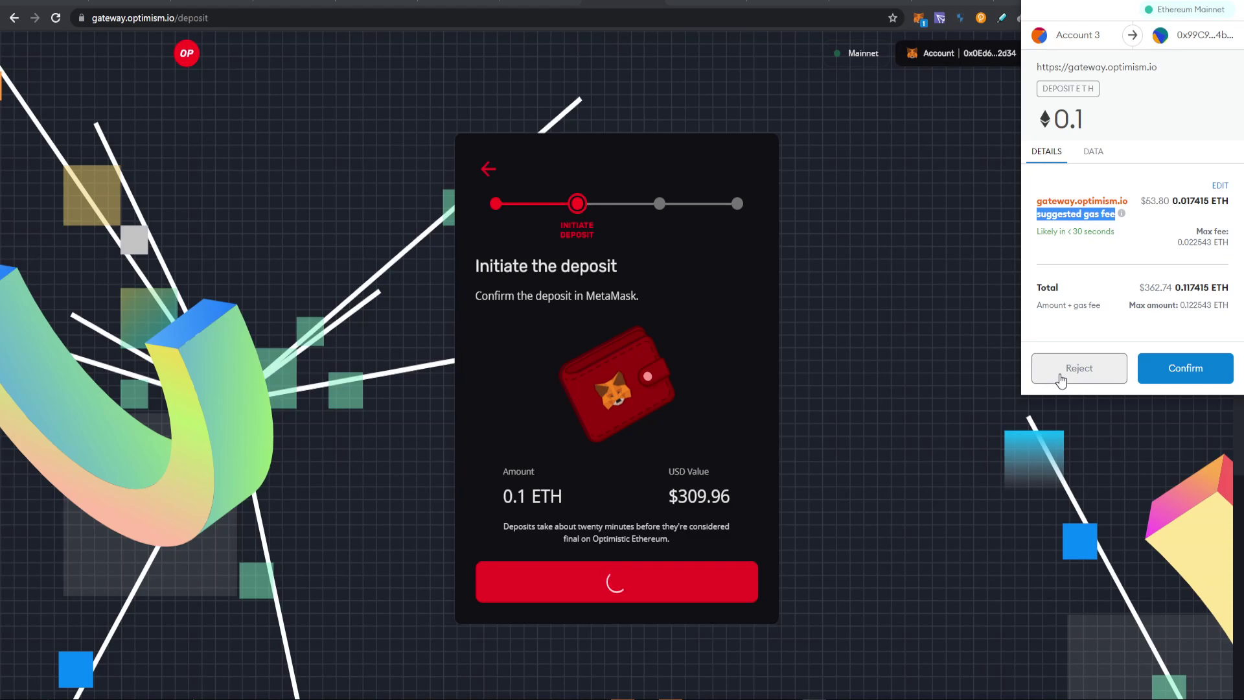
left_click(1098, 378)
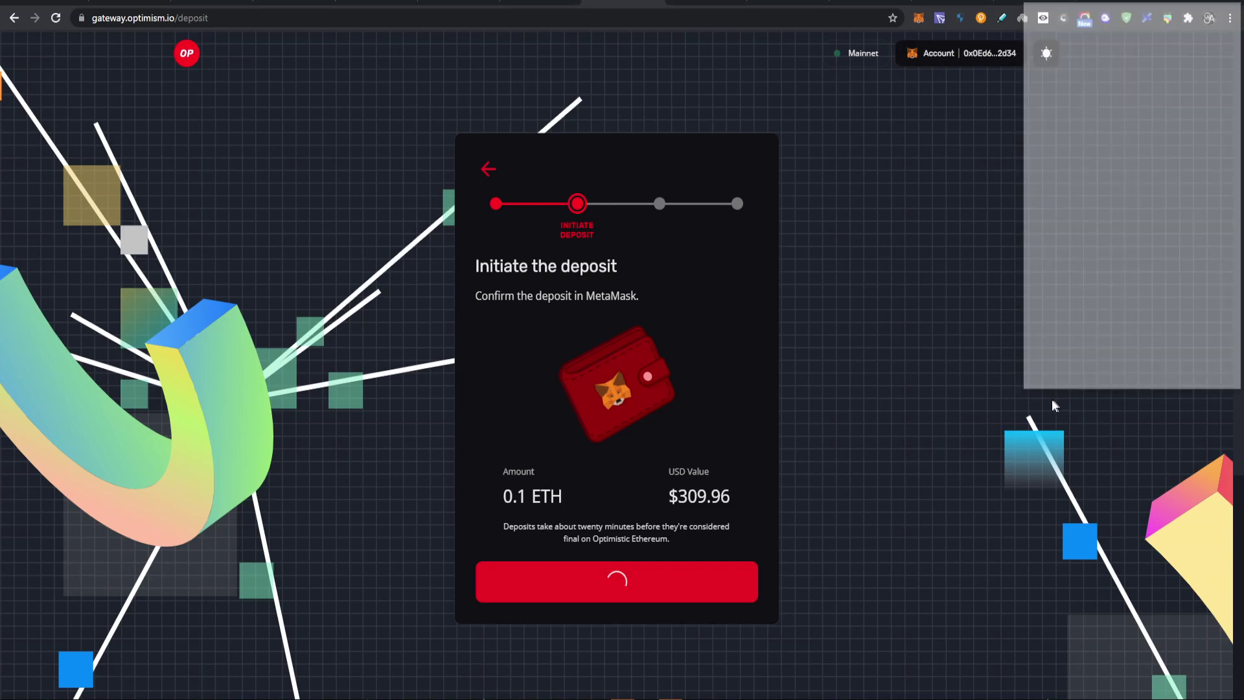
left_click(489, 161)
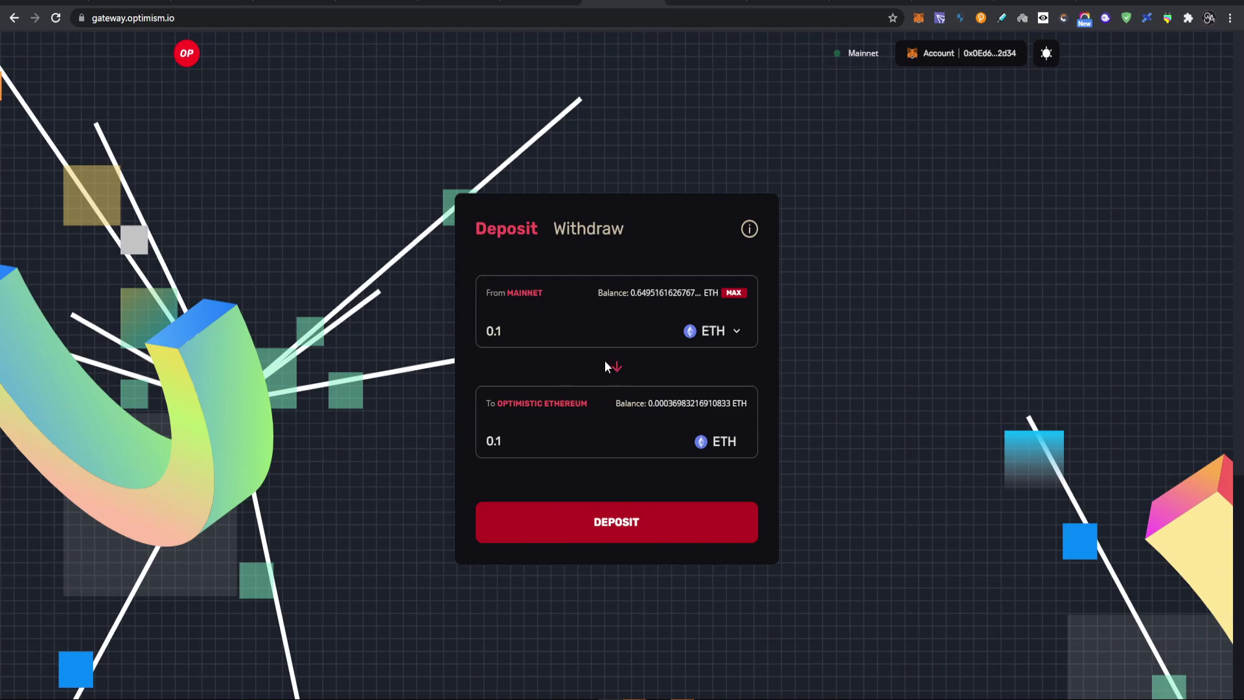
- Change the gateway to Withdraw, approving the switch to the Optimism network in MetaMask
left_click(602, 243)
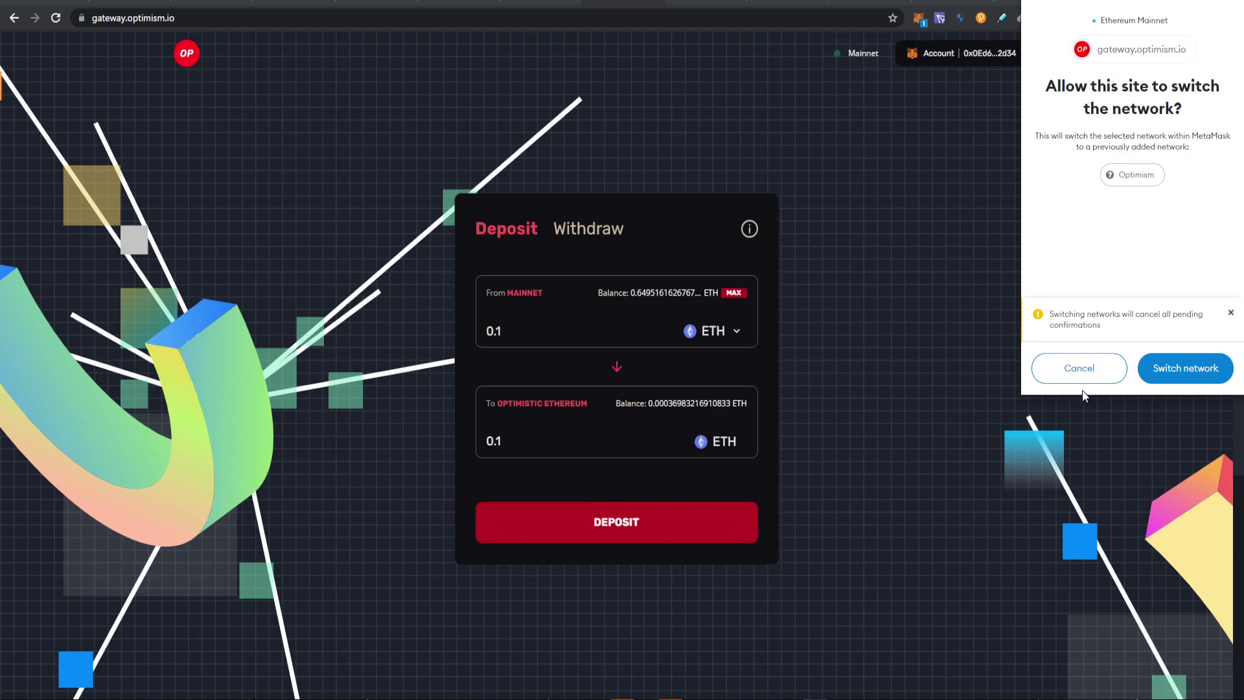
left_click(1141, 380)
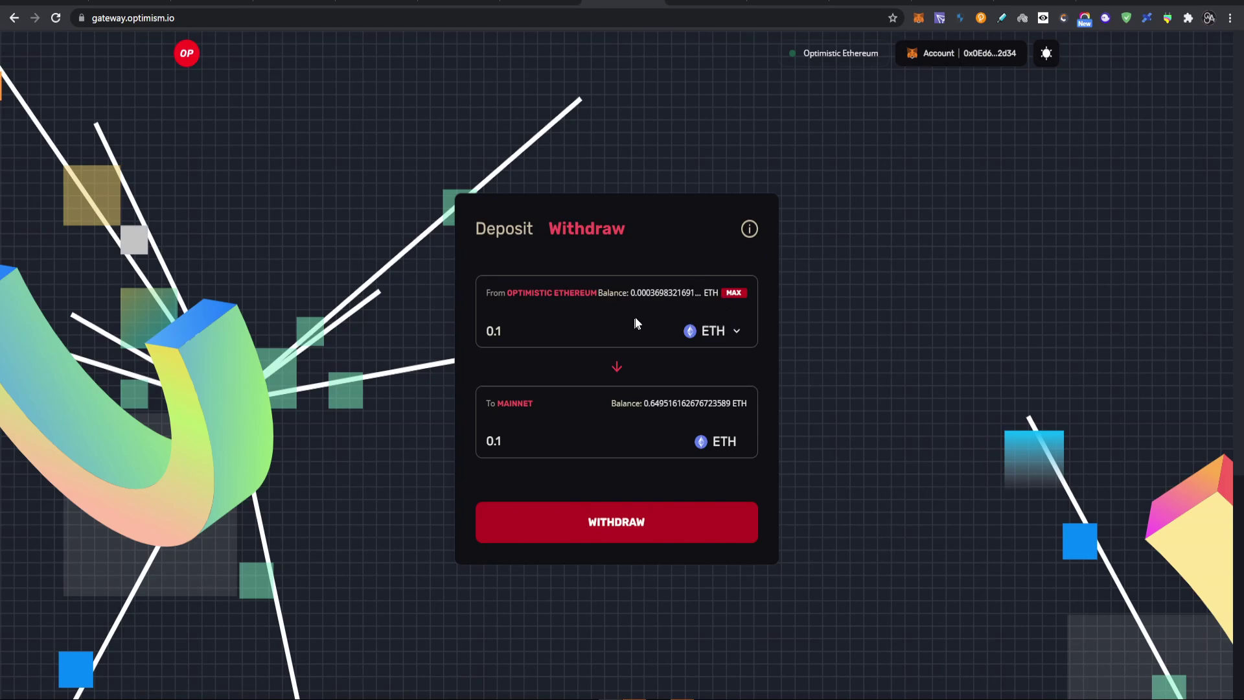
left_click(734, 293)
- Open the gateway's account page and view its recent withdrawal in Optimistic Etherscan's L2 to L1 Message Relayer
left_click(957, 55)
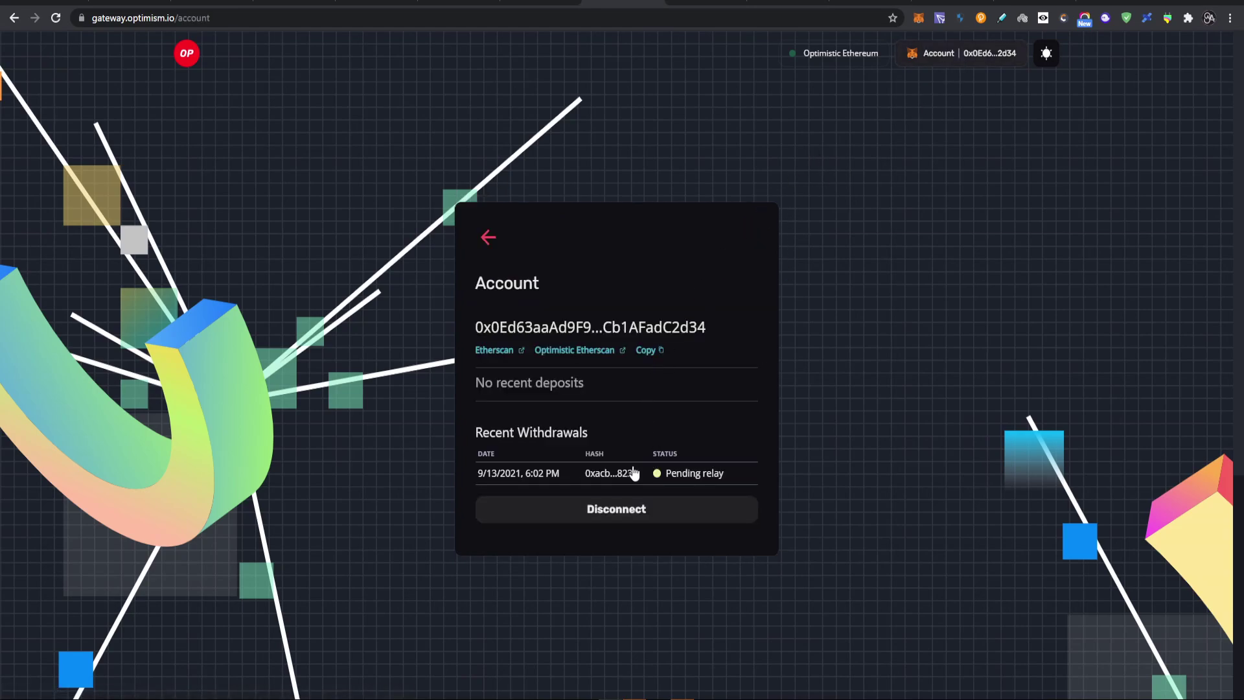
left_click(529, 474)
left_click(635, 589)
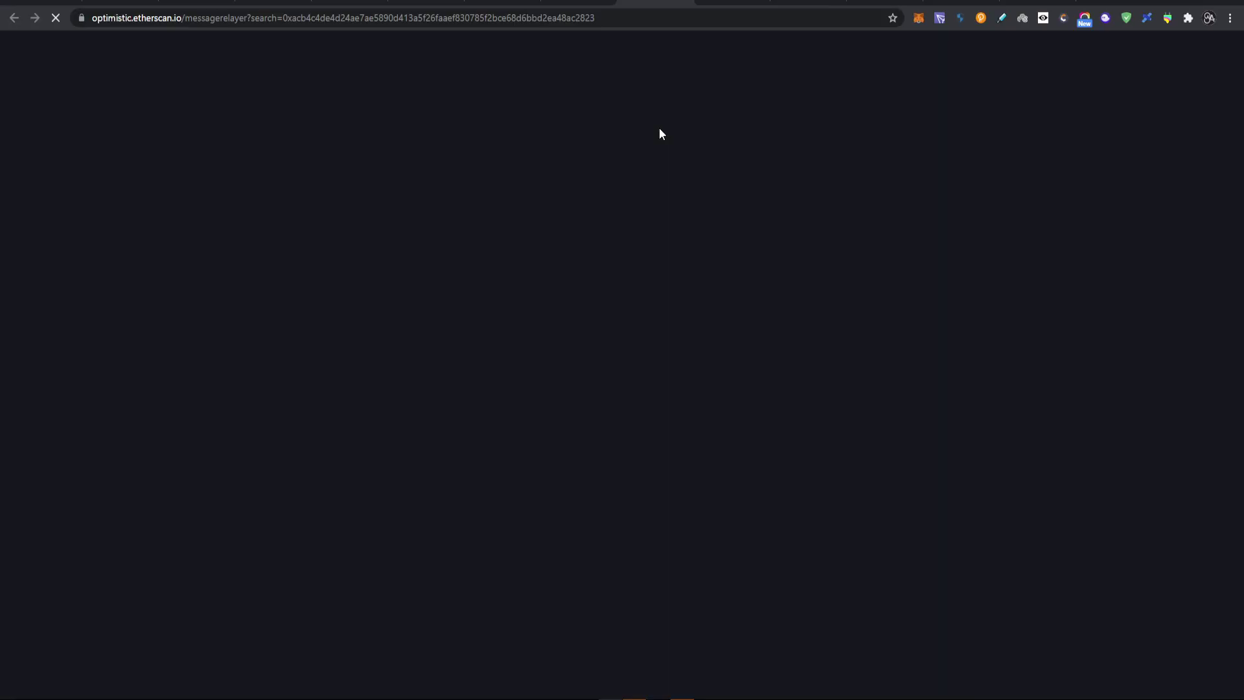
- Try to execute the withdrawal relay, and switch MetaMask to Ethereum Mainnet
left_click(1022, 247)
left_click(742, 408)
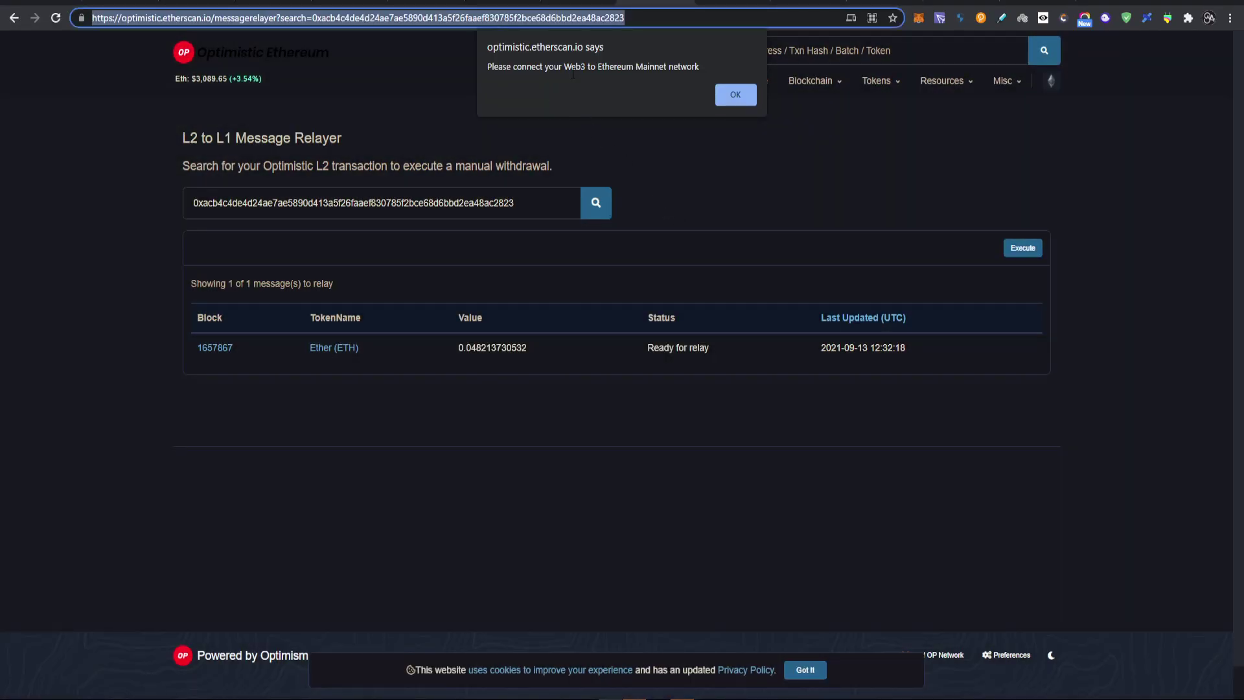
left_click(918, 17)
left_click(857, 55)
left_click(809, 157)
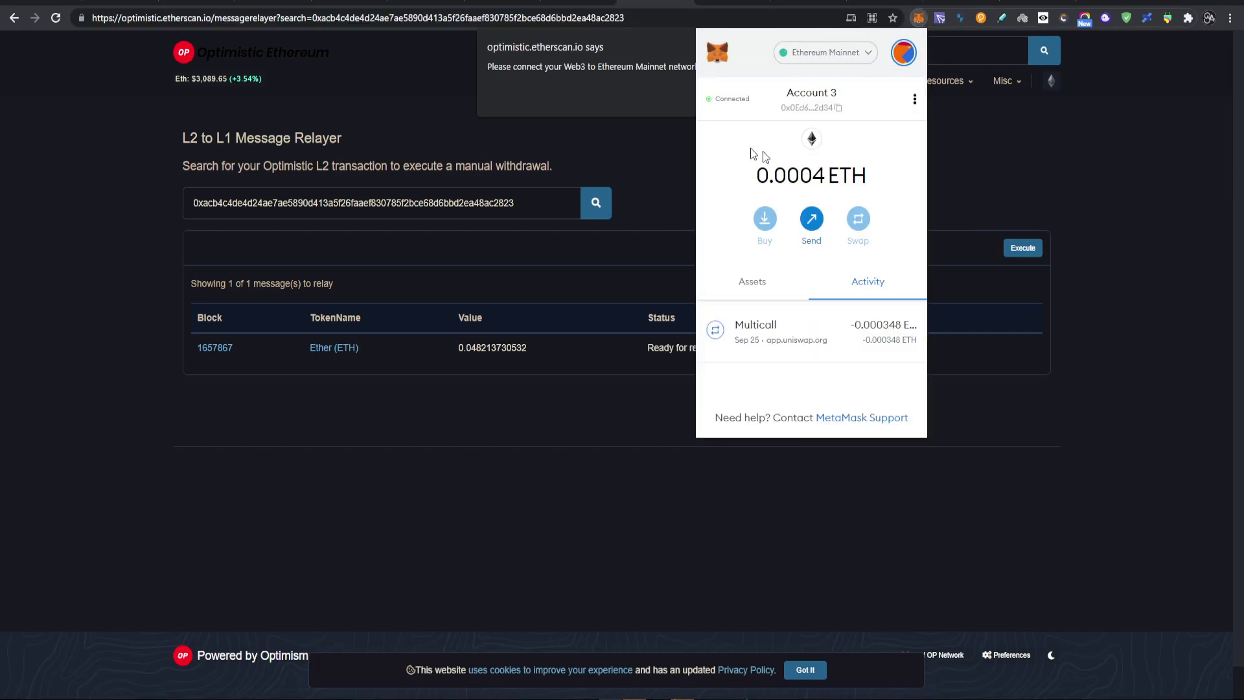
- Dismiss the network alert, check the relay transaction's gas fee in MetaMask, and reject it
left_click(627, 62)
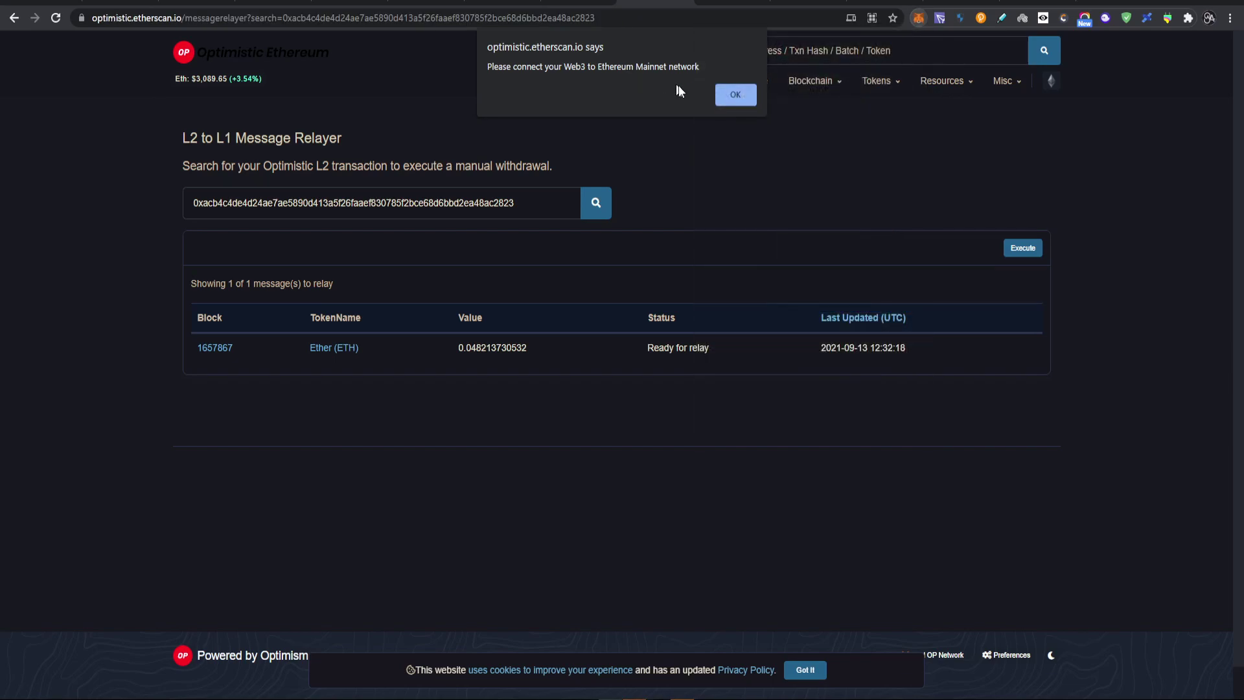
left_click(725, 99)
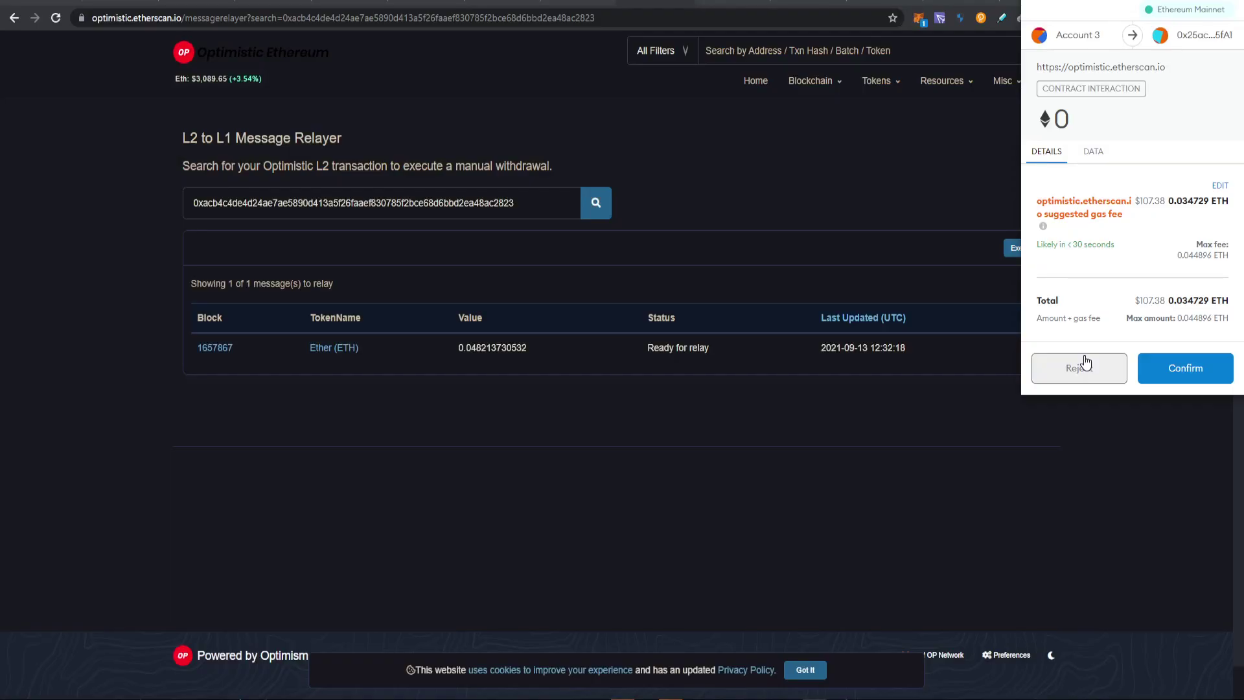
left_click(1075, 372)
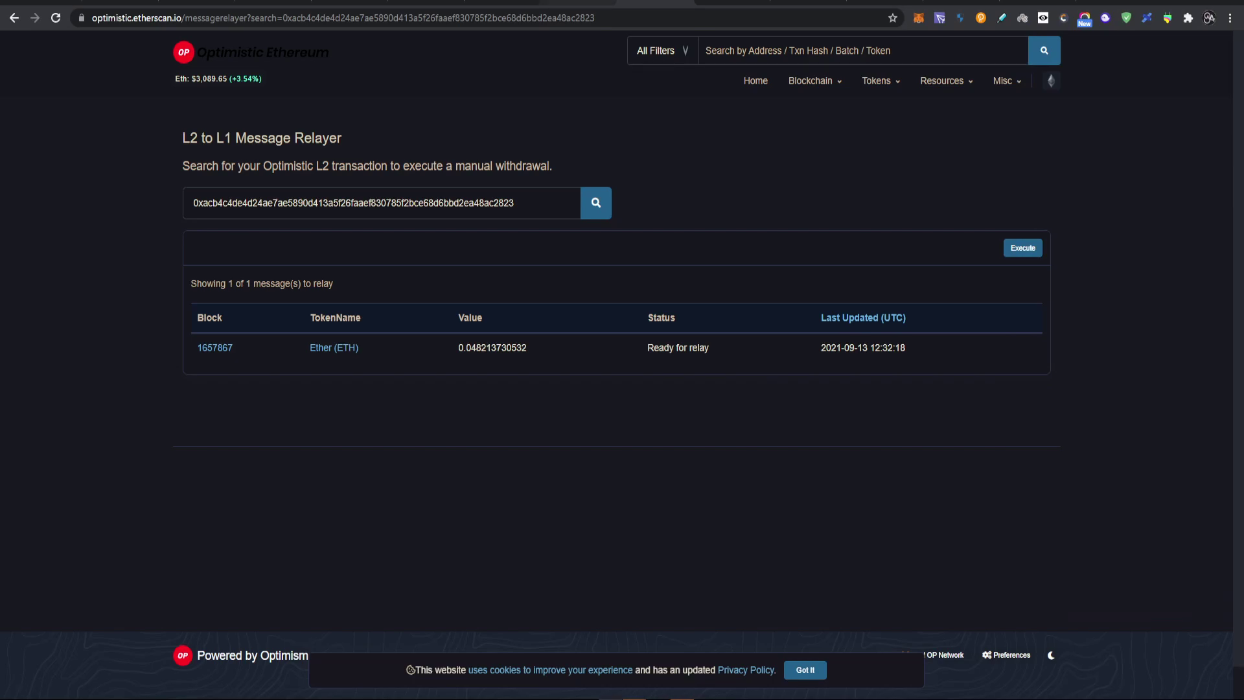
- Return to RabbitHole's Token Swapping skill page from the Message Relayer, passing the Optimism Gateway and Uniswap
key("ctrl+shift+Tab")
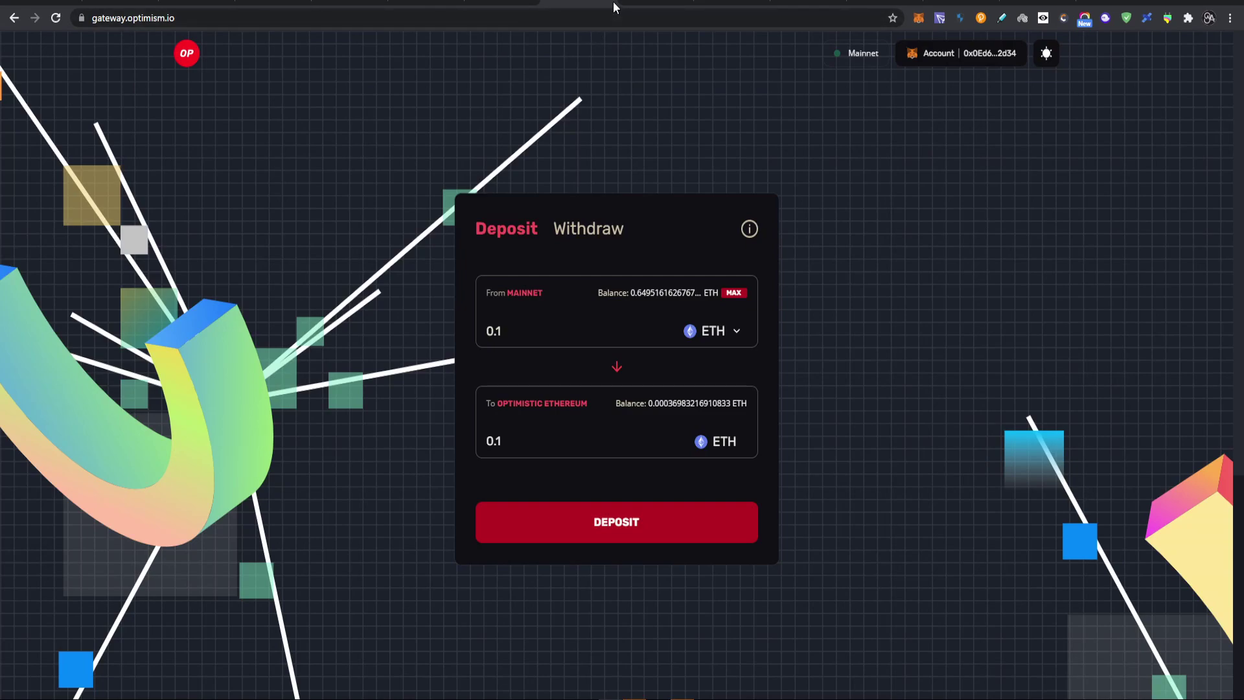
key("ctrl+Tab")
key("ctrl+Tab")
key("ctrl+Tab")
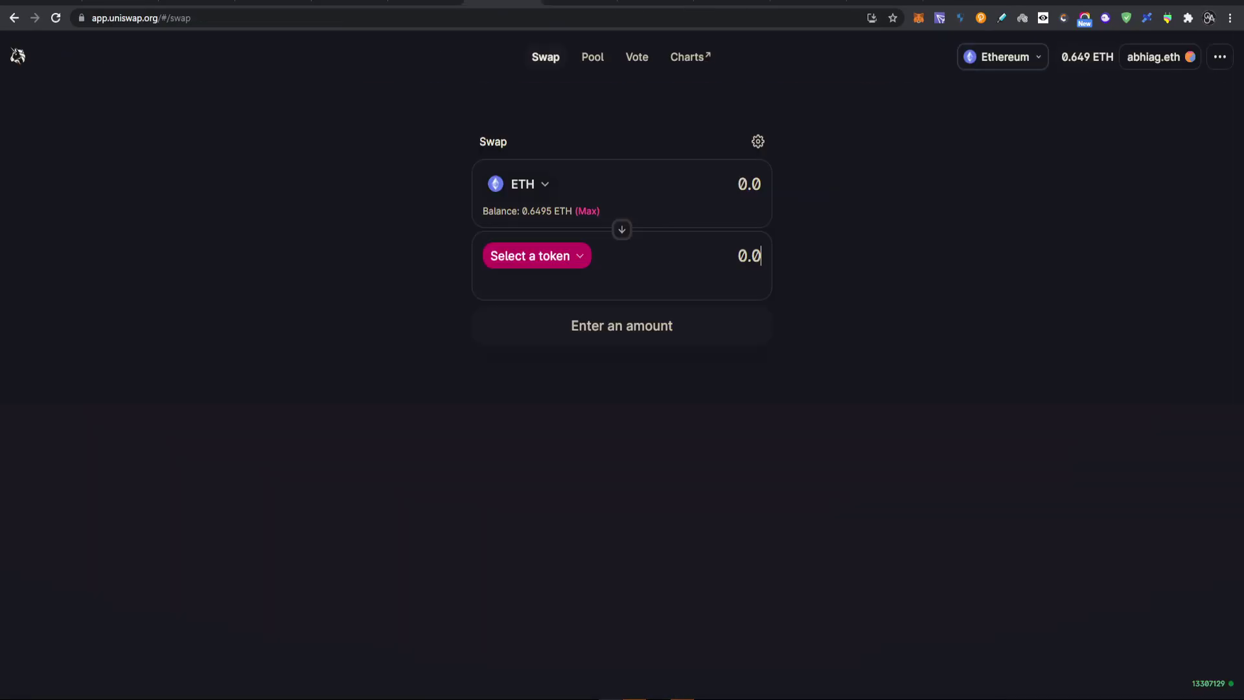
key("ctrl+Tab")
left_click(851, 343)
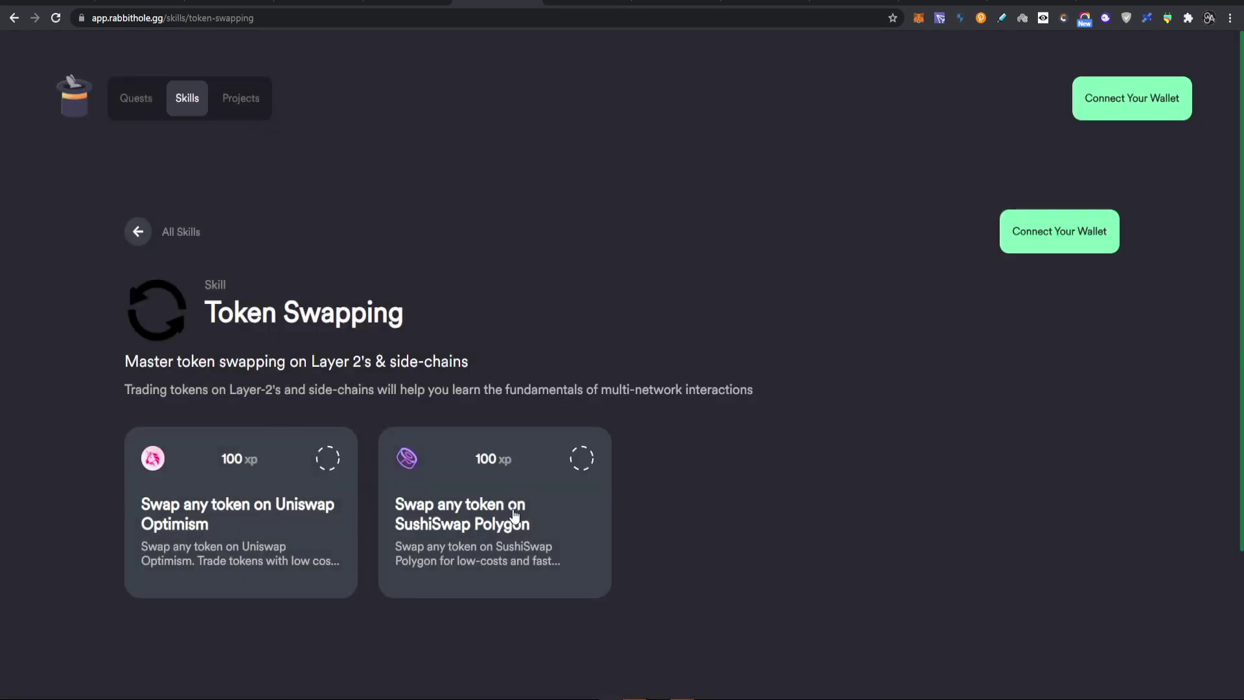
- Open the "Swap any token on SushiSwap Polygon" task, connect the wallet, check the task's progress, and return to the skill
left_click(456, 509)
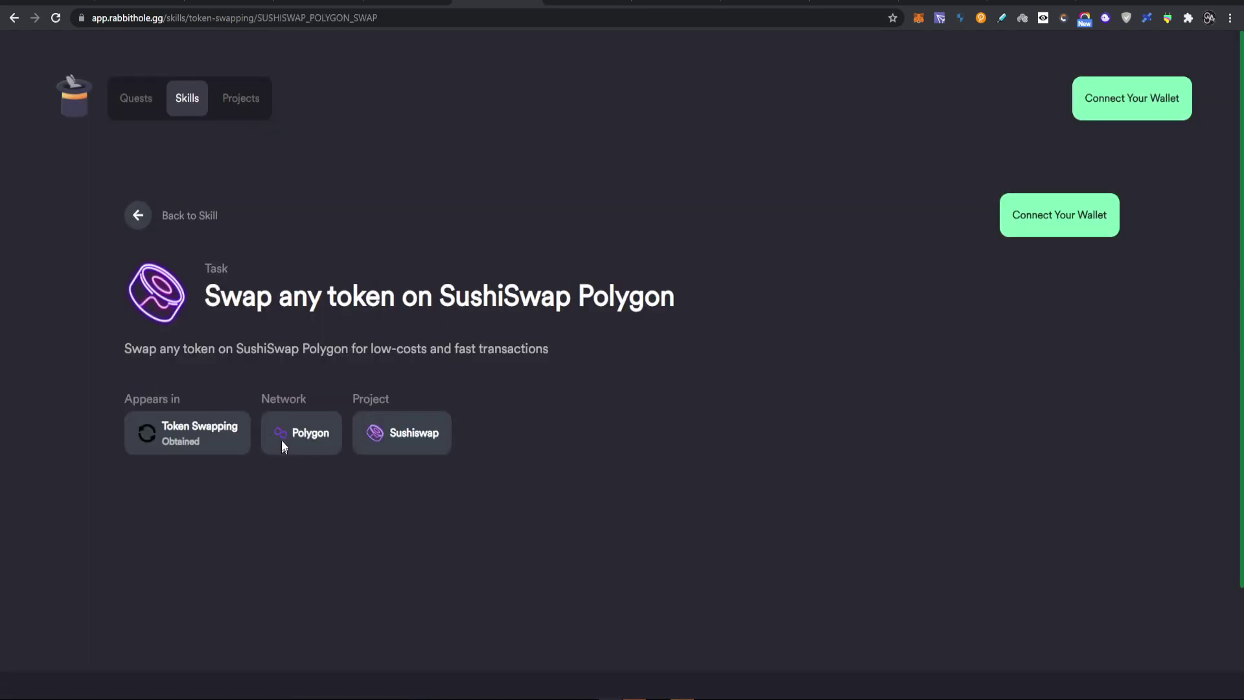
left_click_drag(241, 316, 593, 304)
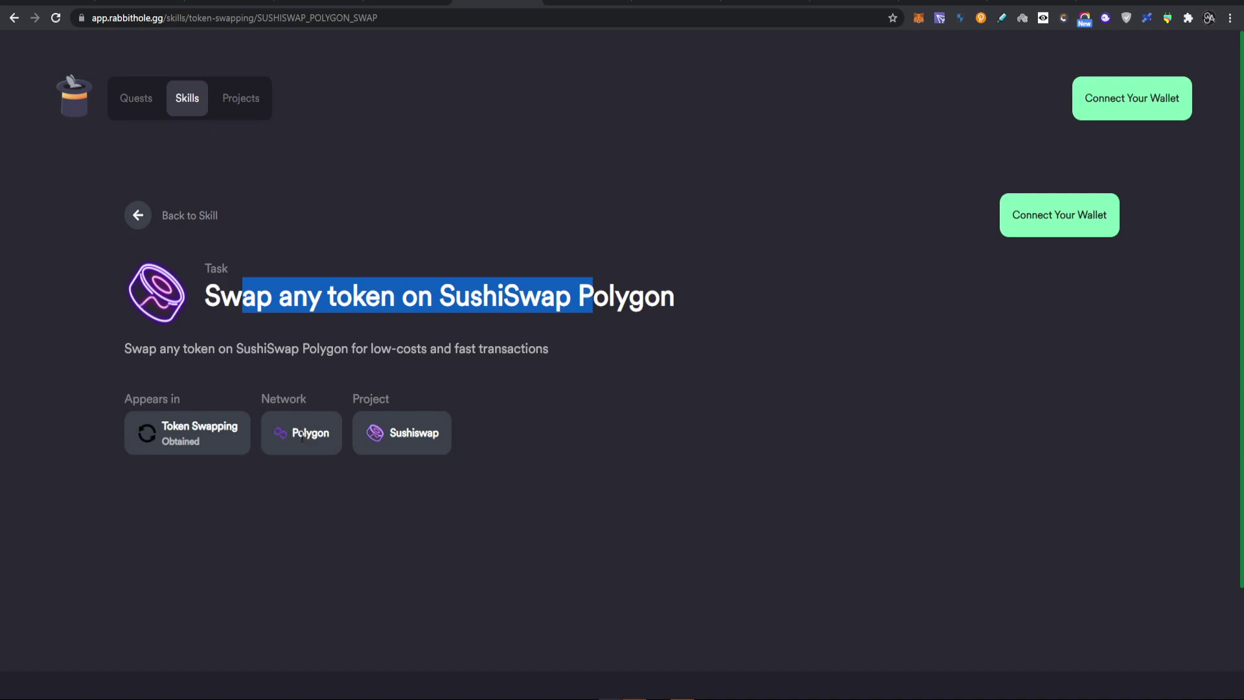
left_click(1046, 228)
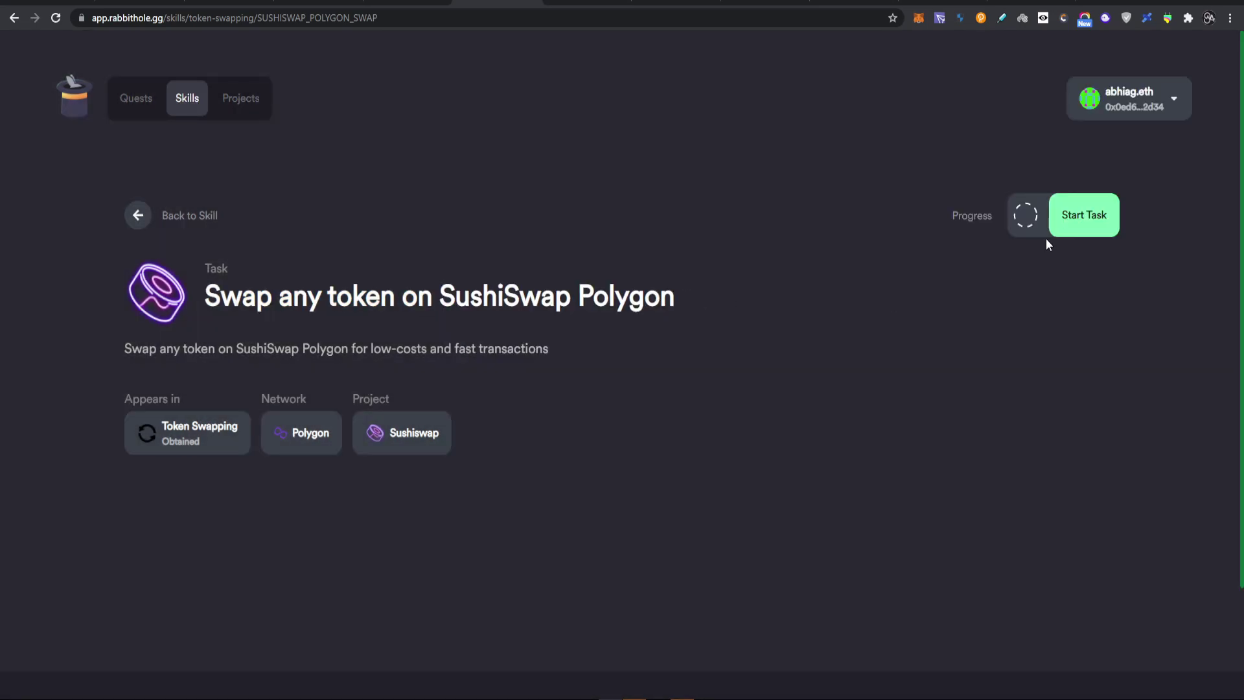
left_click(1076, 220)
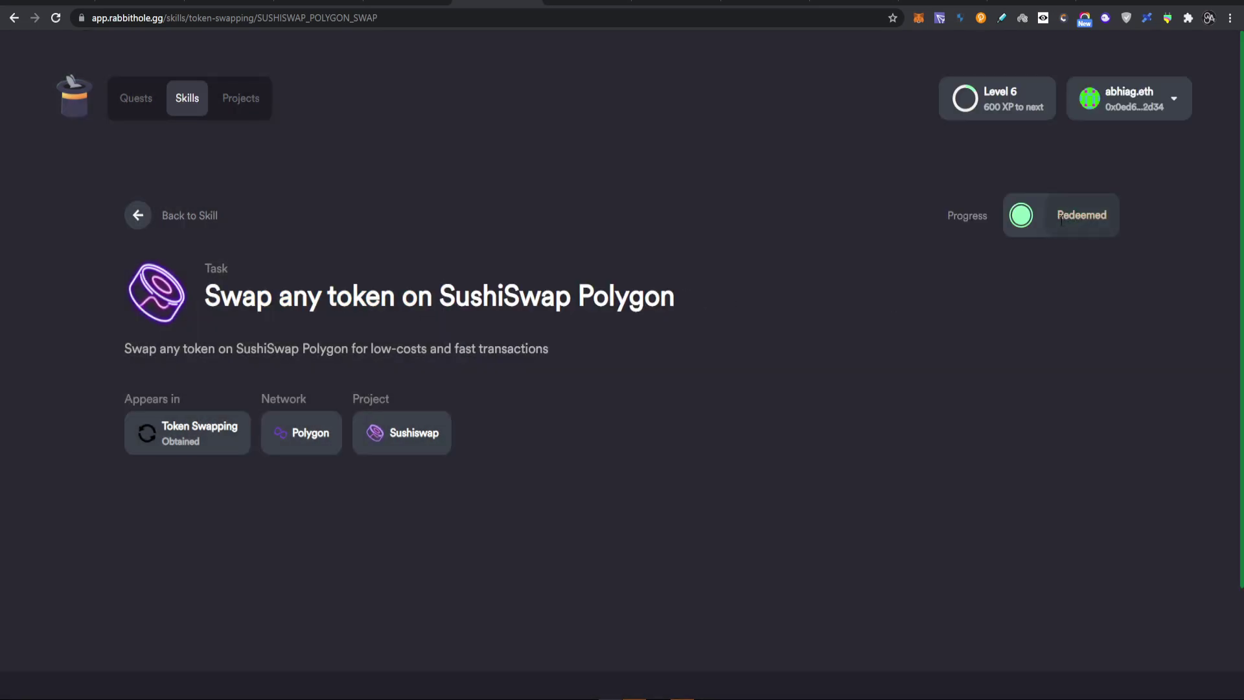
left_click(137, 218)
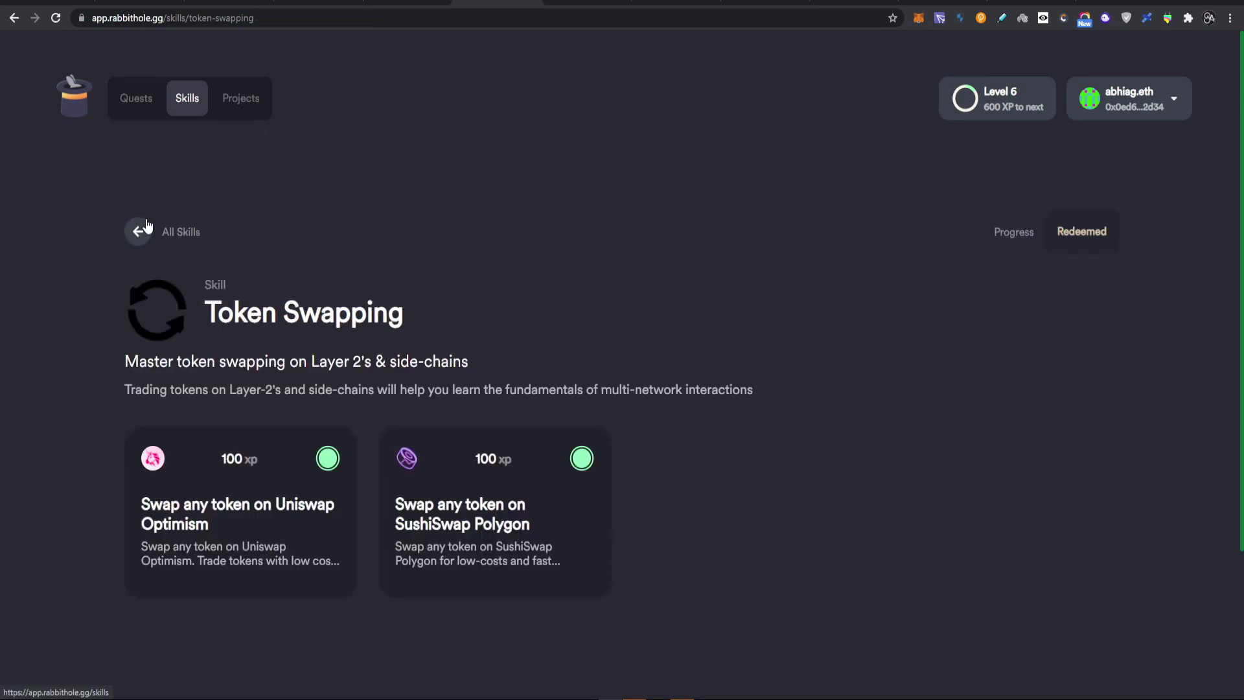
- Leave the Token Swapping skill for the Skills overview, and pass through the Quests page to the Projects directory
left_click(146, 226)
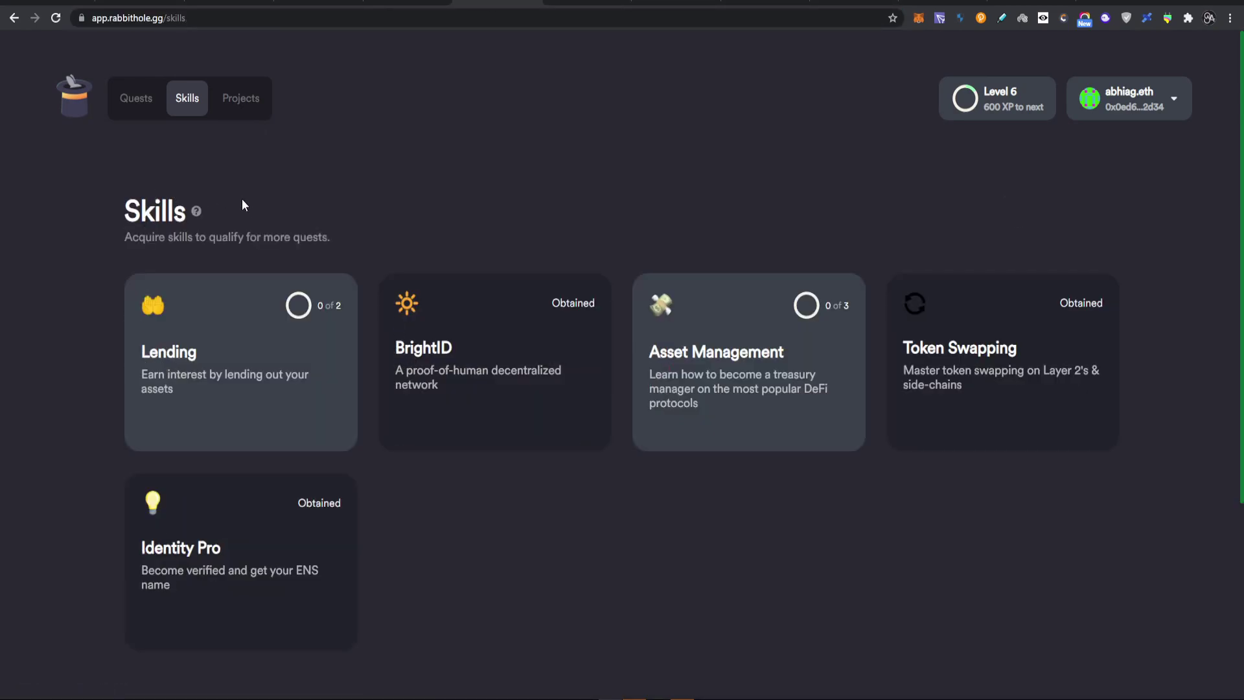
left_click(131, 110)
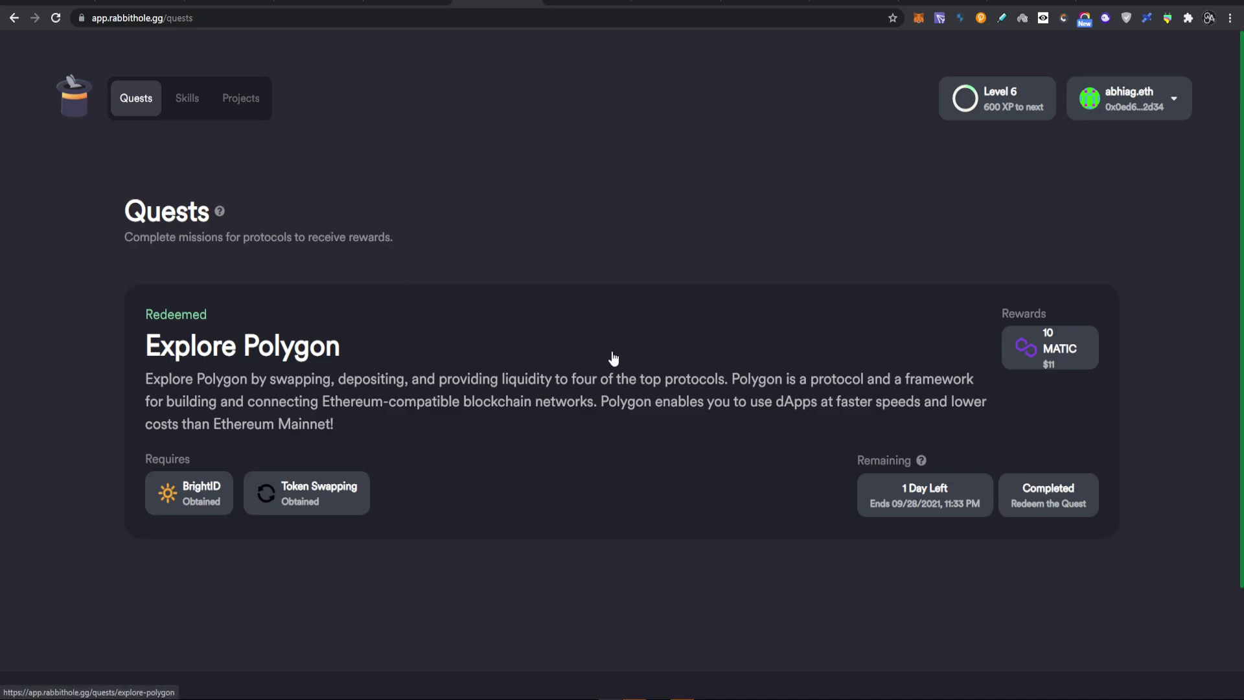
left_click(241, 98)
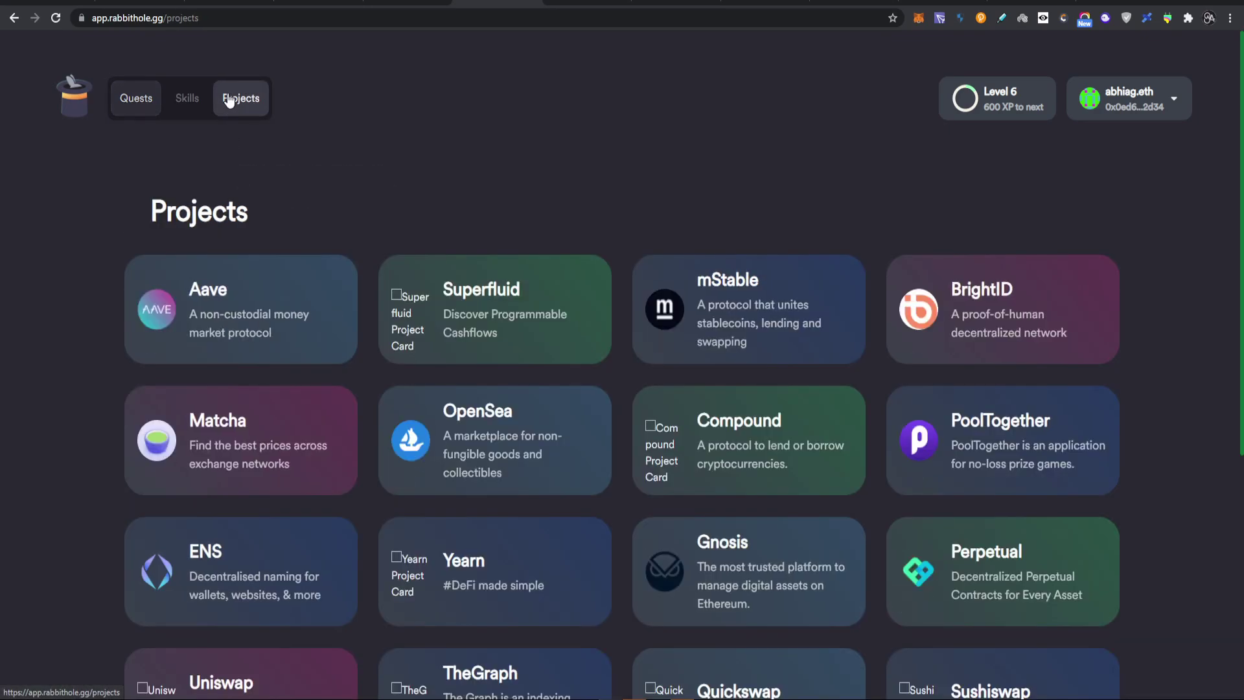
- Open Uniswap's 200 xp "Provide liquidity on Uniswap" task and highlight the v2 mention in its description
scroll(333, 401, "down", 5)
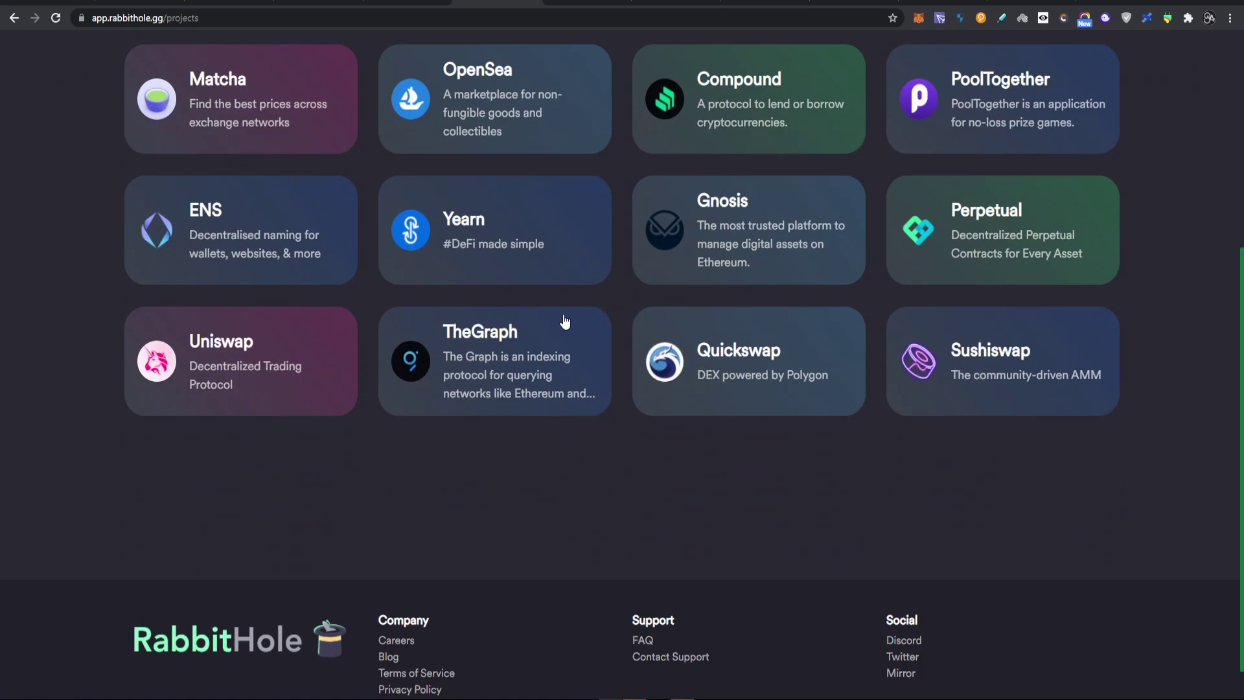
left_click(245, 362)
scroll(503, 457, "down", 3)
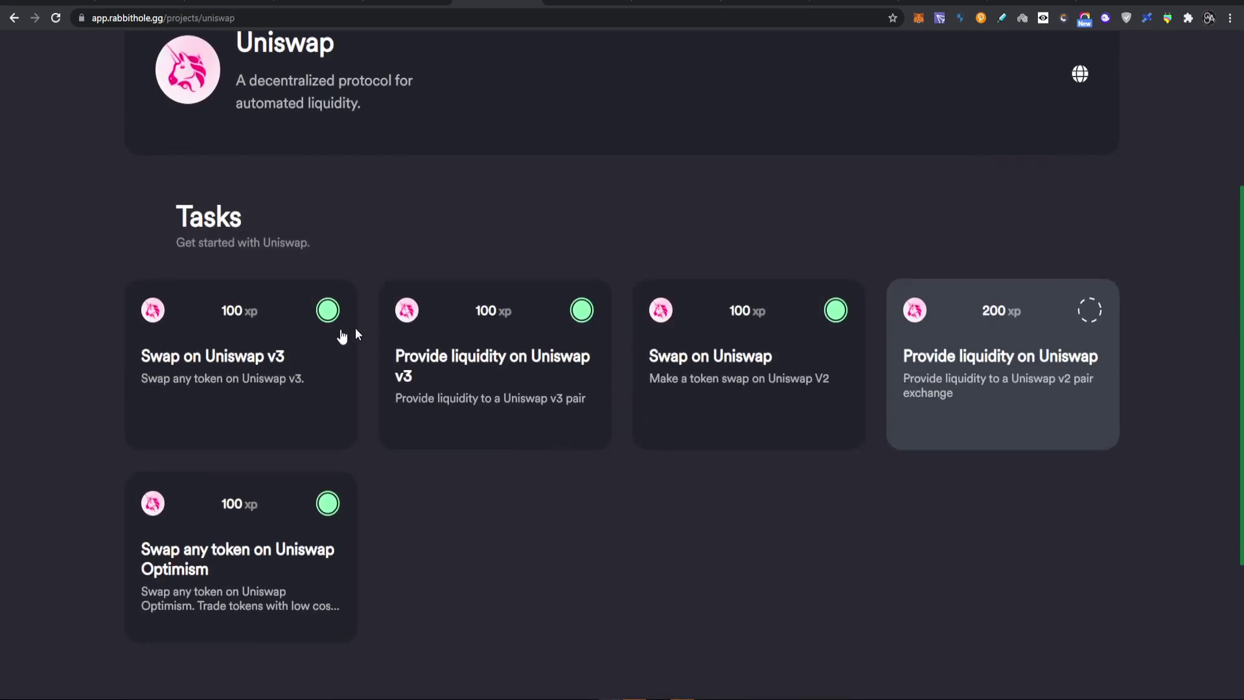
left_click(996, 370)
left_click_drag(279, 348, 321, 350)
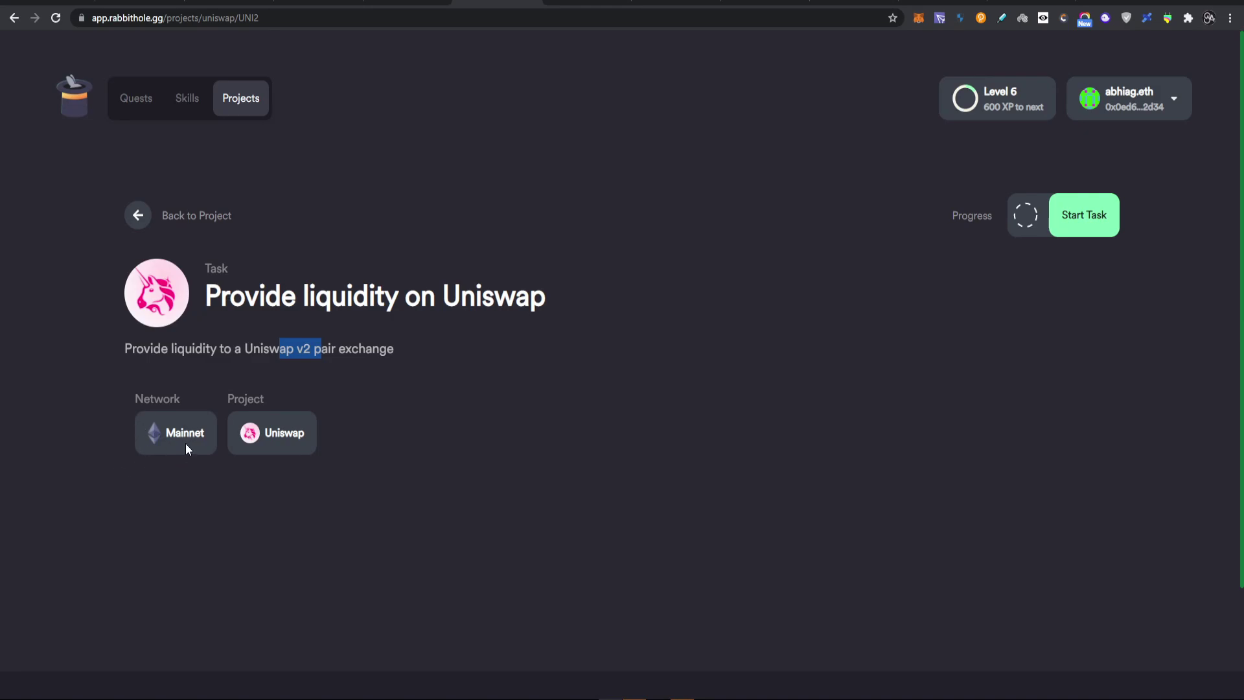
- Return to the Projects directory and review the Aave project's tasks, finishing back on the Quests page
left_click(11, 20)
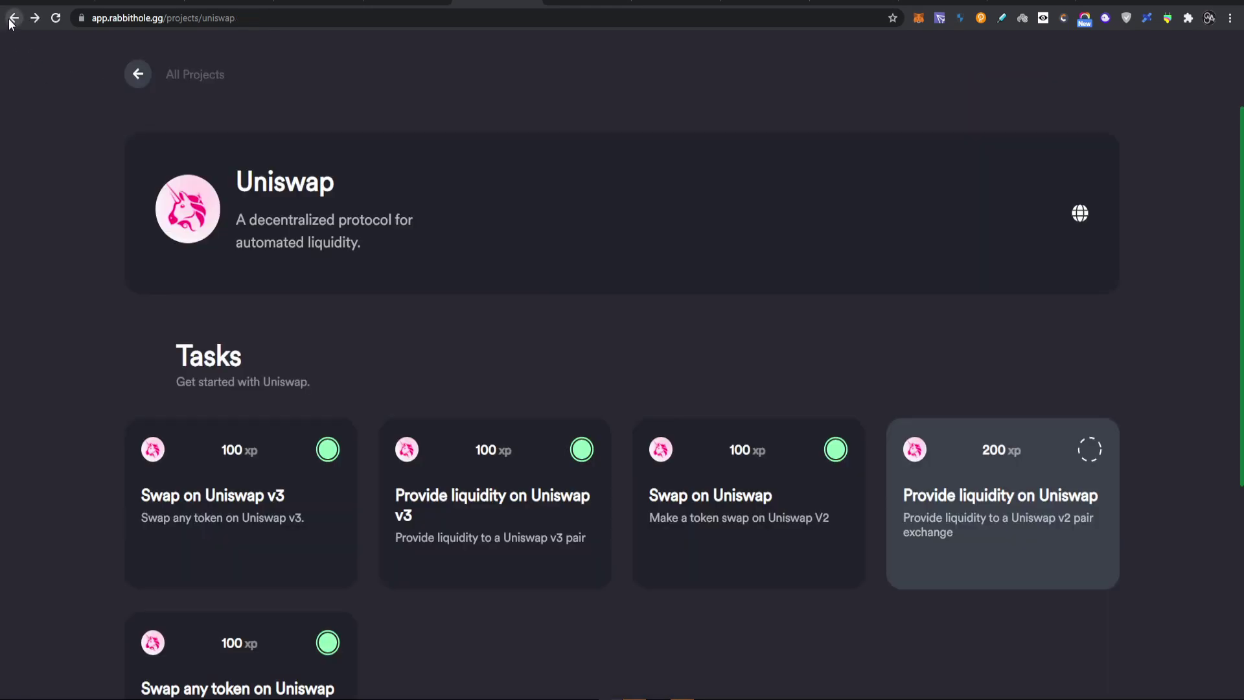
left_click(14, 18)
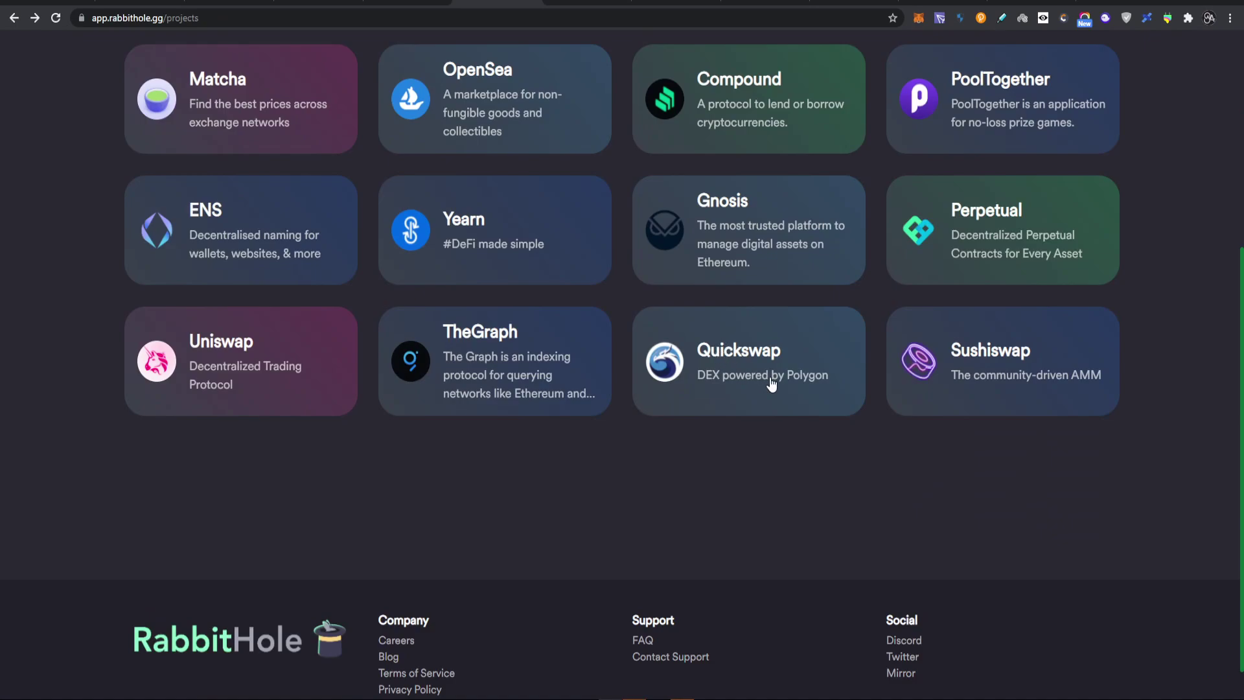
scroll(453, 253, "up", 2)
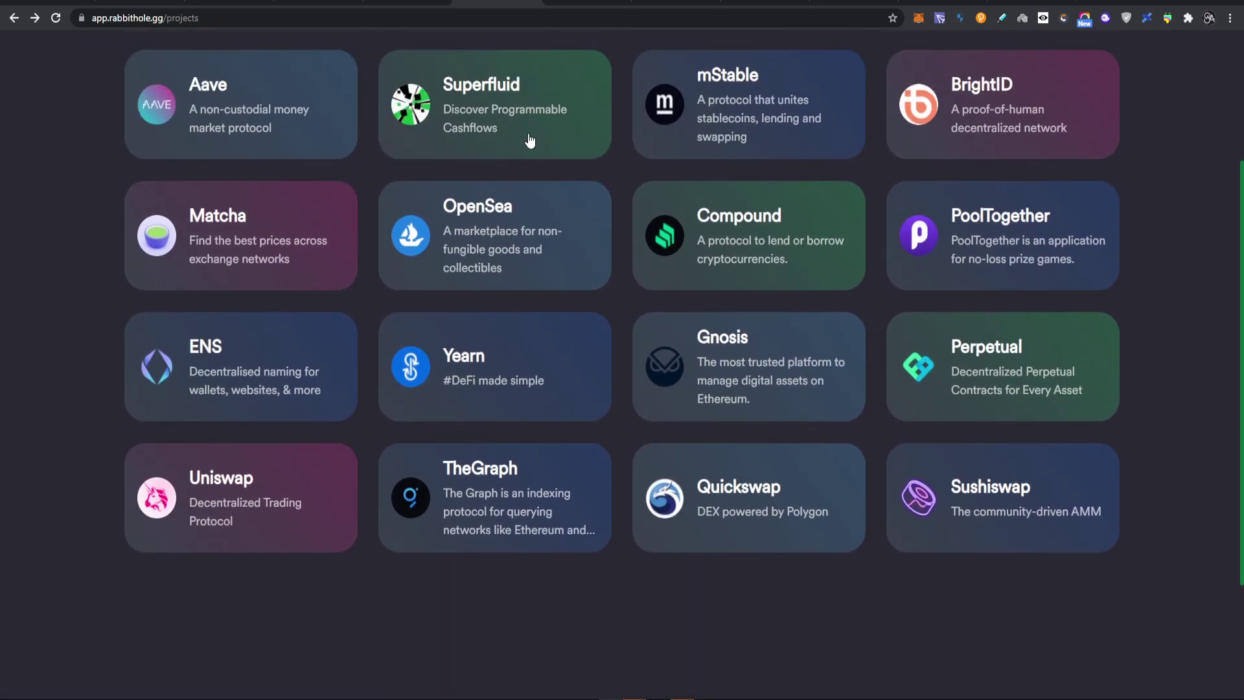
left_click(239, 91)
scroll(1036, 405, "down", 3)
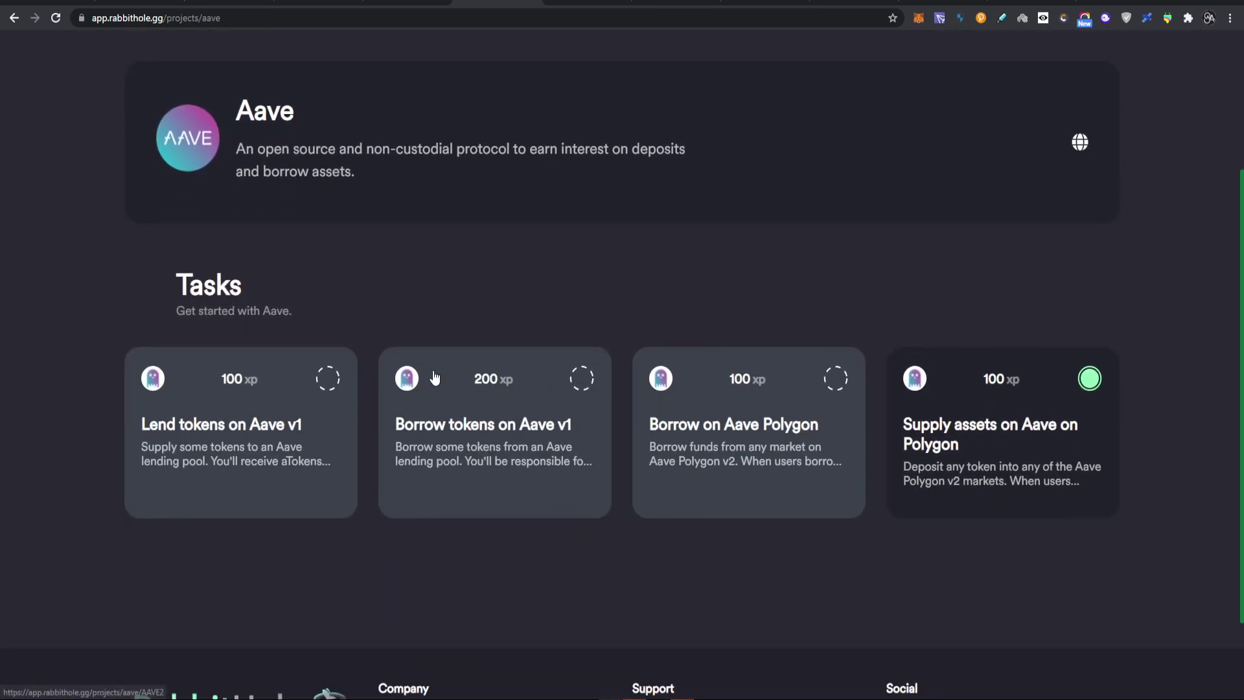
scroll(438, 379, "up", 3)
left_click(138, 100)
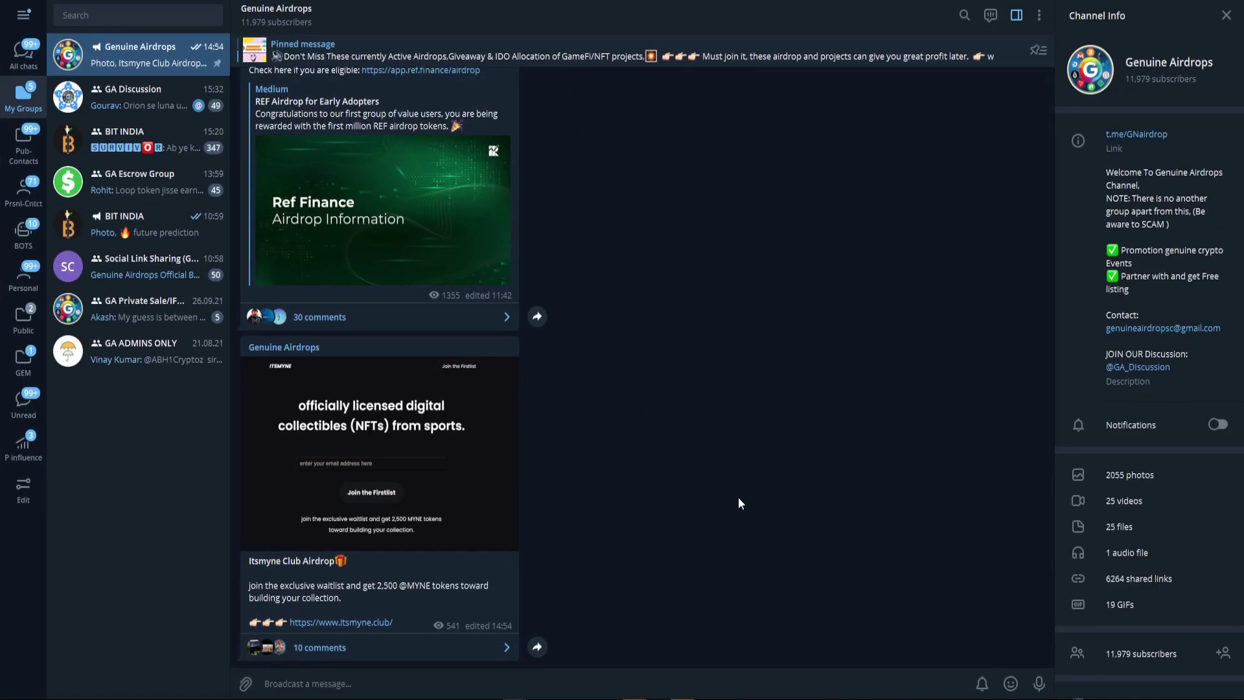
- Look back through the Genuine Airdrops Telegram channel's posts, and switch to the Genuine Airdrops videos page on YouTube in the browser
scroll(740, 495, "up", 1)
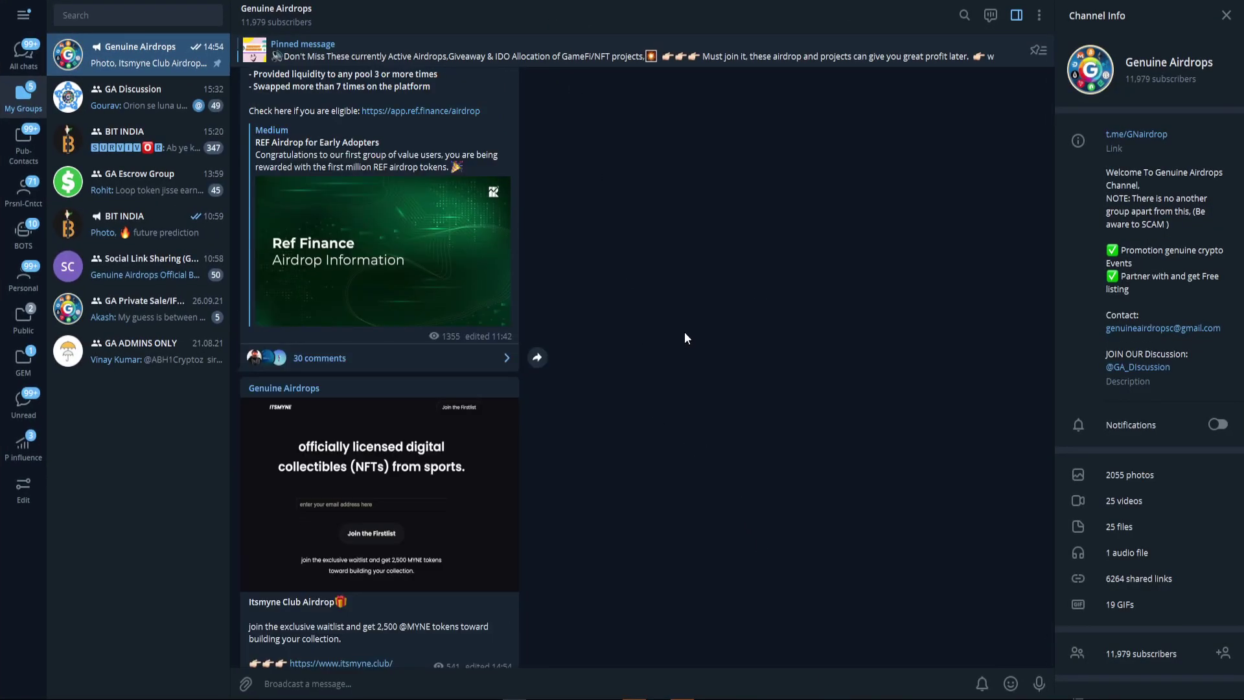
scroll(685, 333, "up", 4)
left_click_drag(782, 3, 826, 151)
left_click(827, 139)
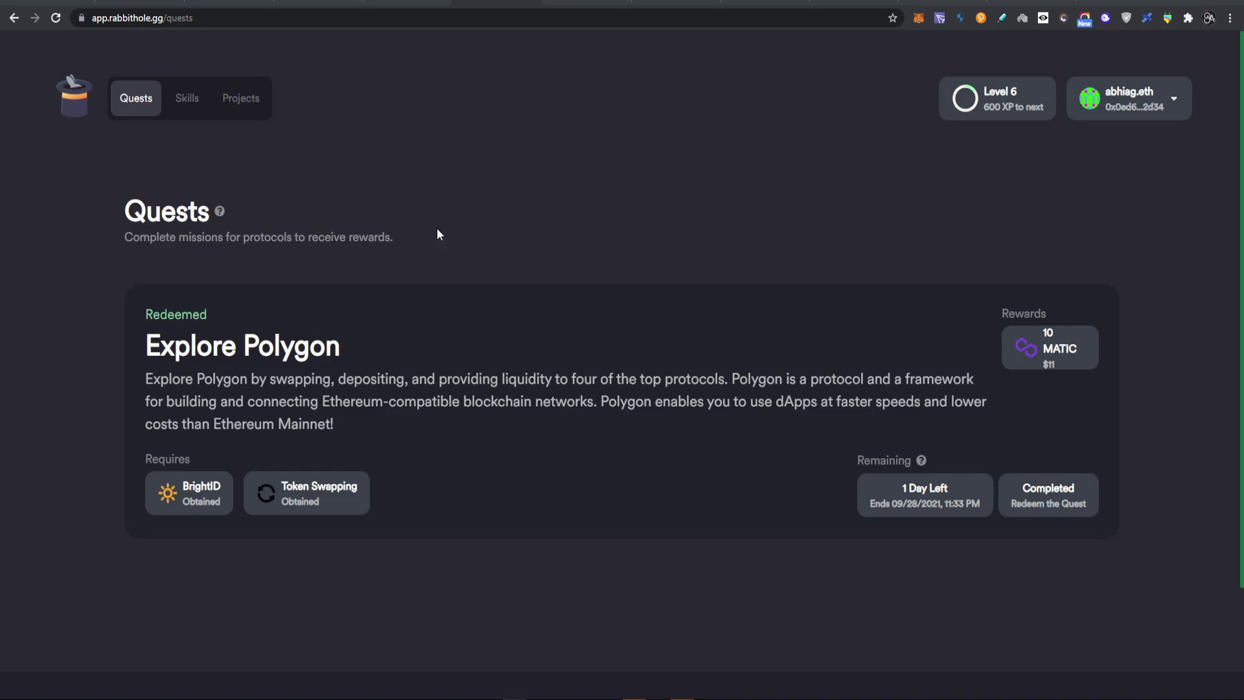
key("ctrl+Tab")
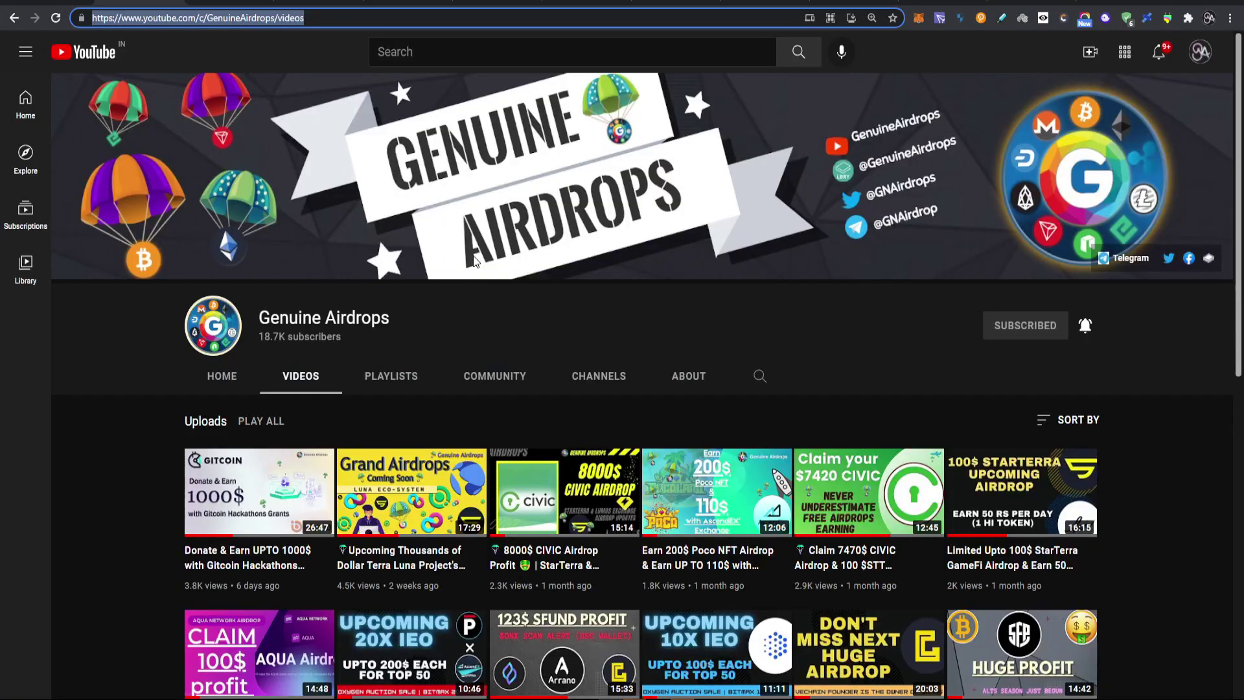